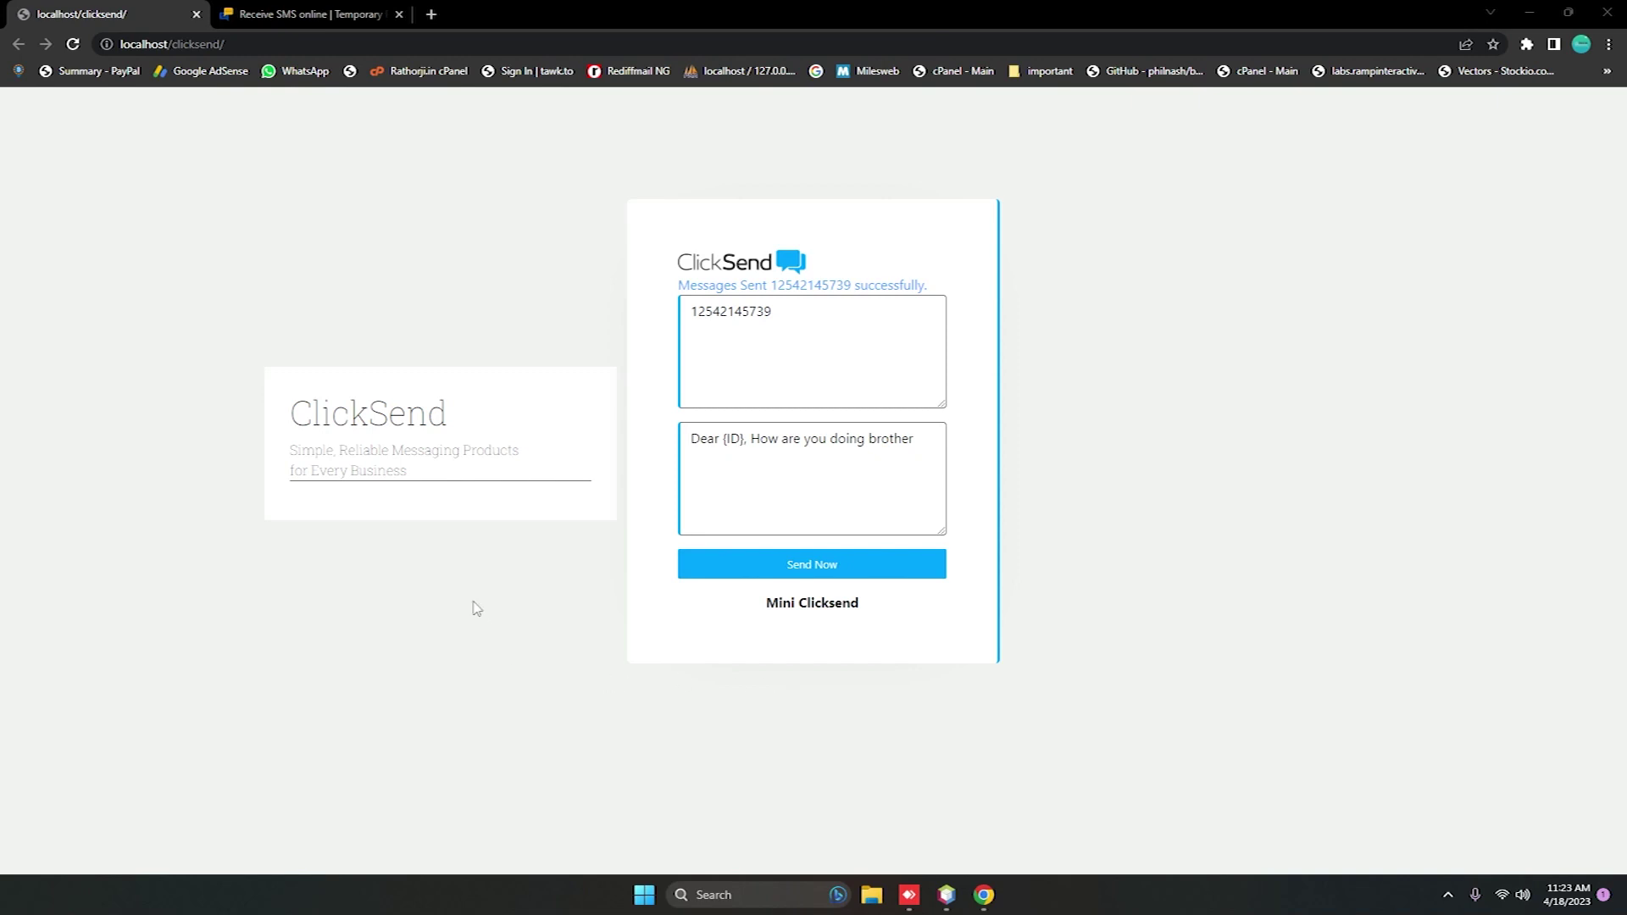
{"action": "left_click", "coordinate": [305, 14]}
{"action": "scroll", "coordinate": [518, 264], "scroll_direction": "up", "scroll_amount": 3}
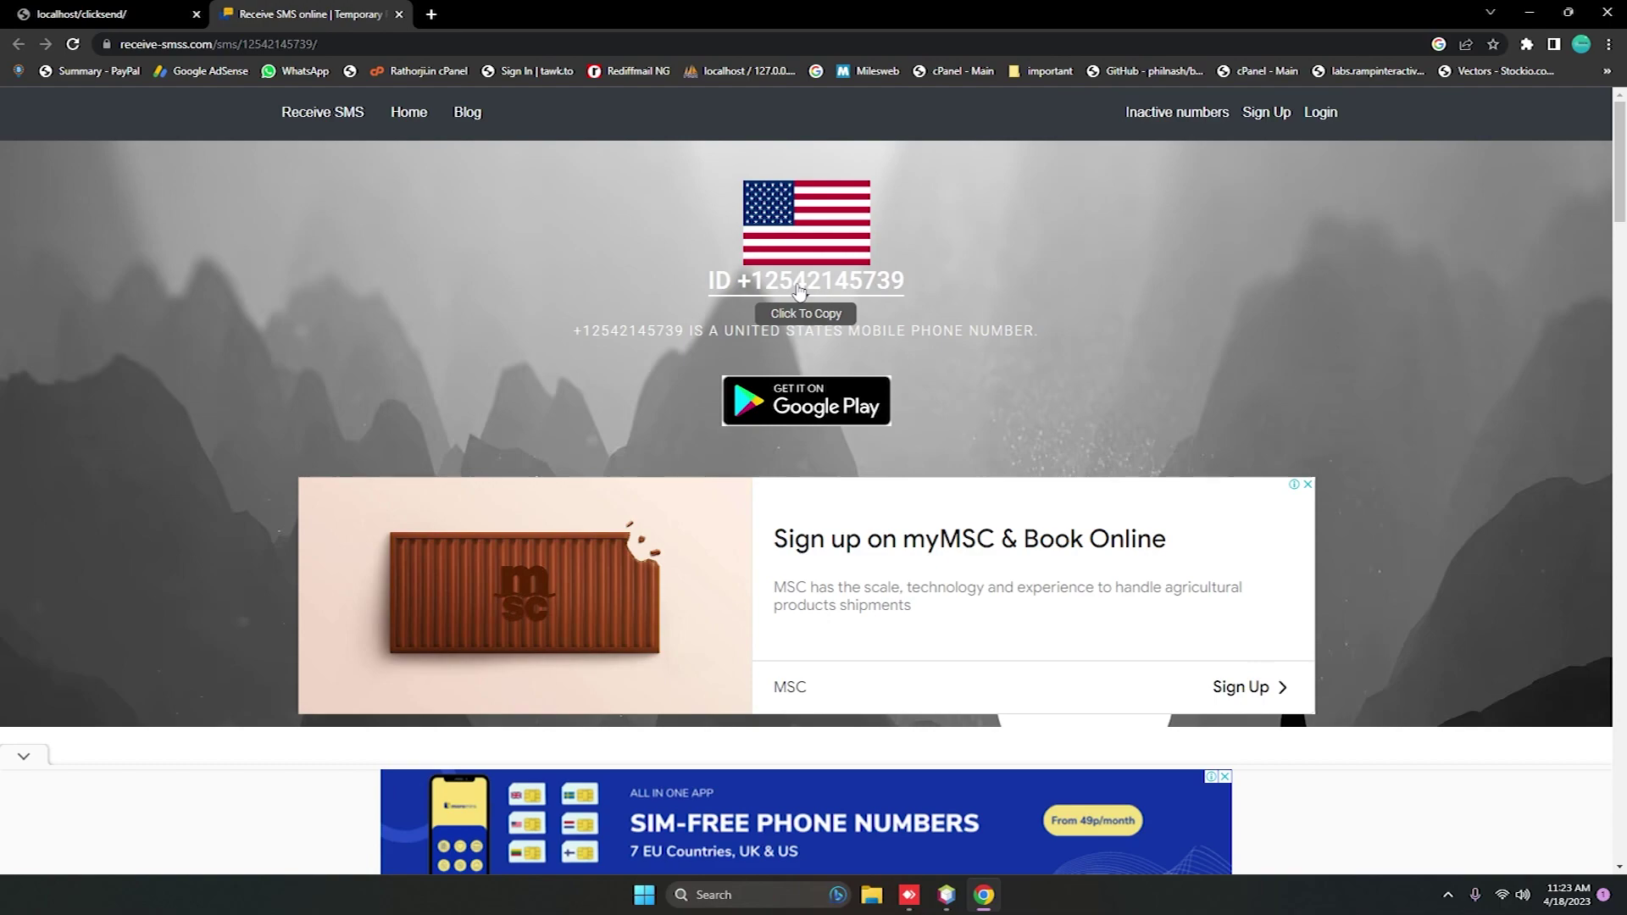
{"action": "scroll", "coordinate": [645, 526], "scroll_direction": "down", "scroll_amount": 4}
{"action": "scroll", "coordinate": [589, 484], "scroll_direction": "down", "scroll_amount": 3}
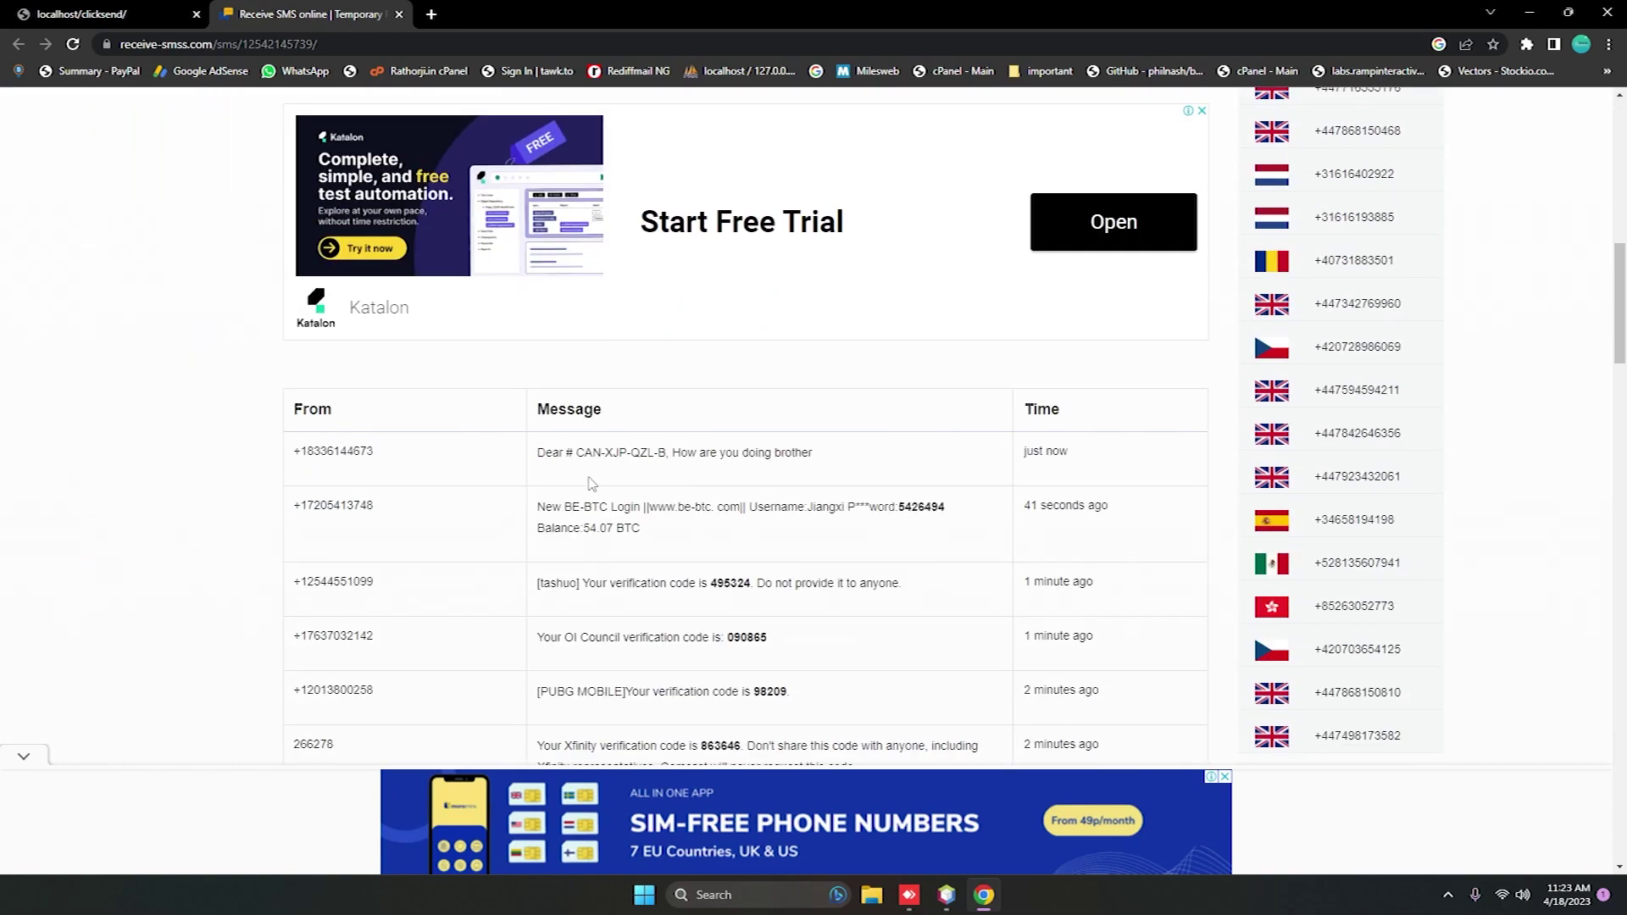
{"action": "scroll", "coordinate": [207, 145], "scroll_direction": "up", "scroll_amount": 2}
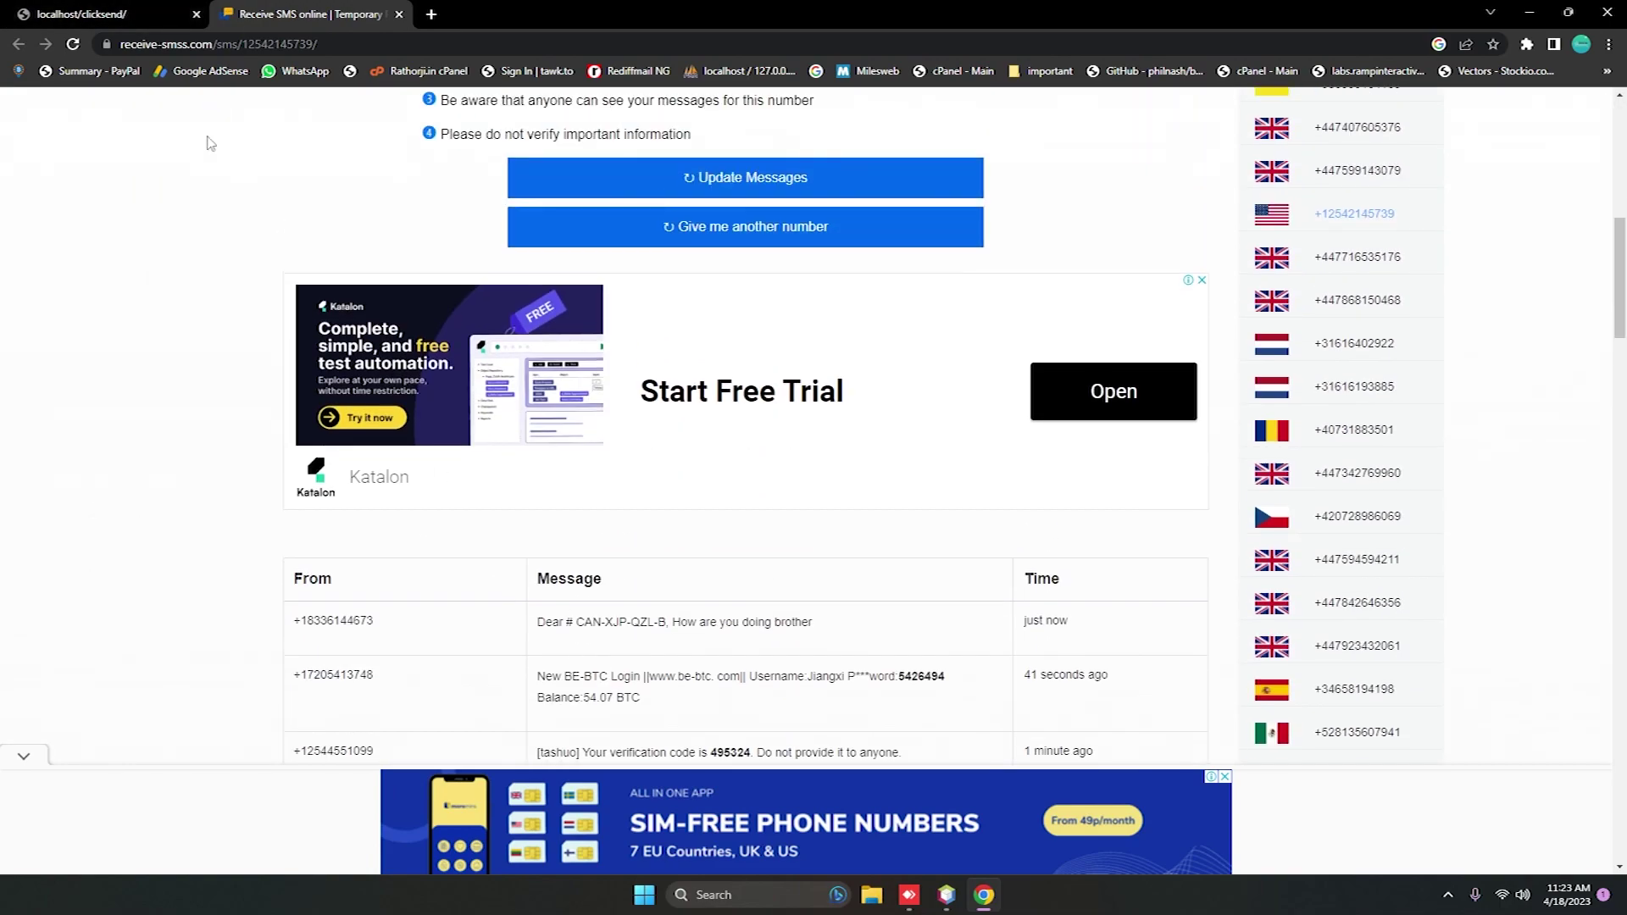
{"action": "scroll", "coordinate": [642, 561], "scroll_direction": "up", "scroll_amount": 2}
{"action": "scroll", "coordinate": [641, 560], "scroll_direction": "up", "scroll_amount": 4}
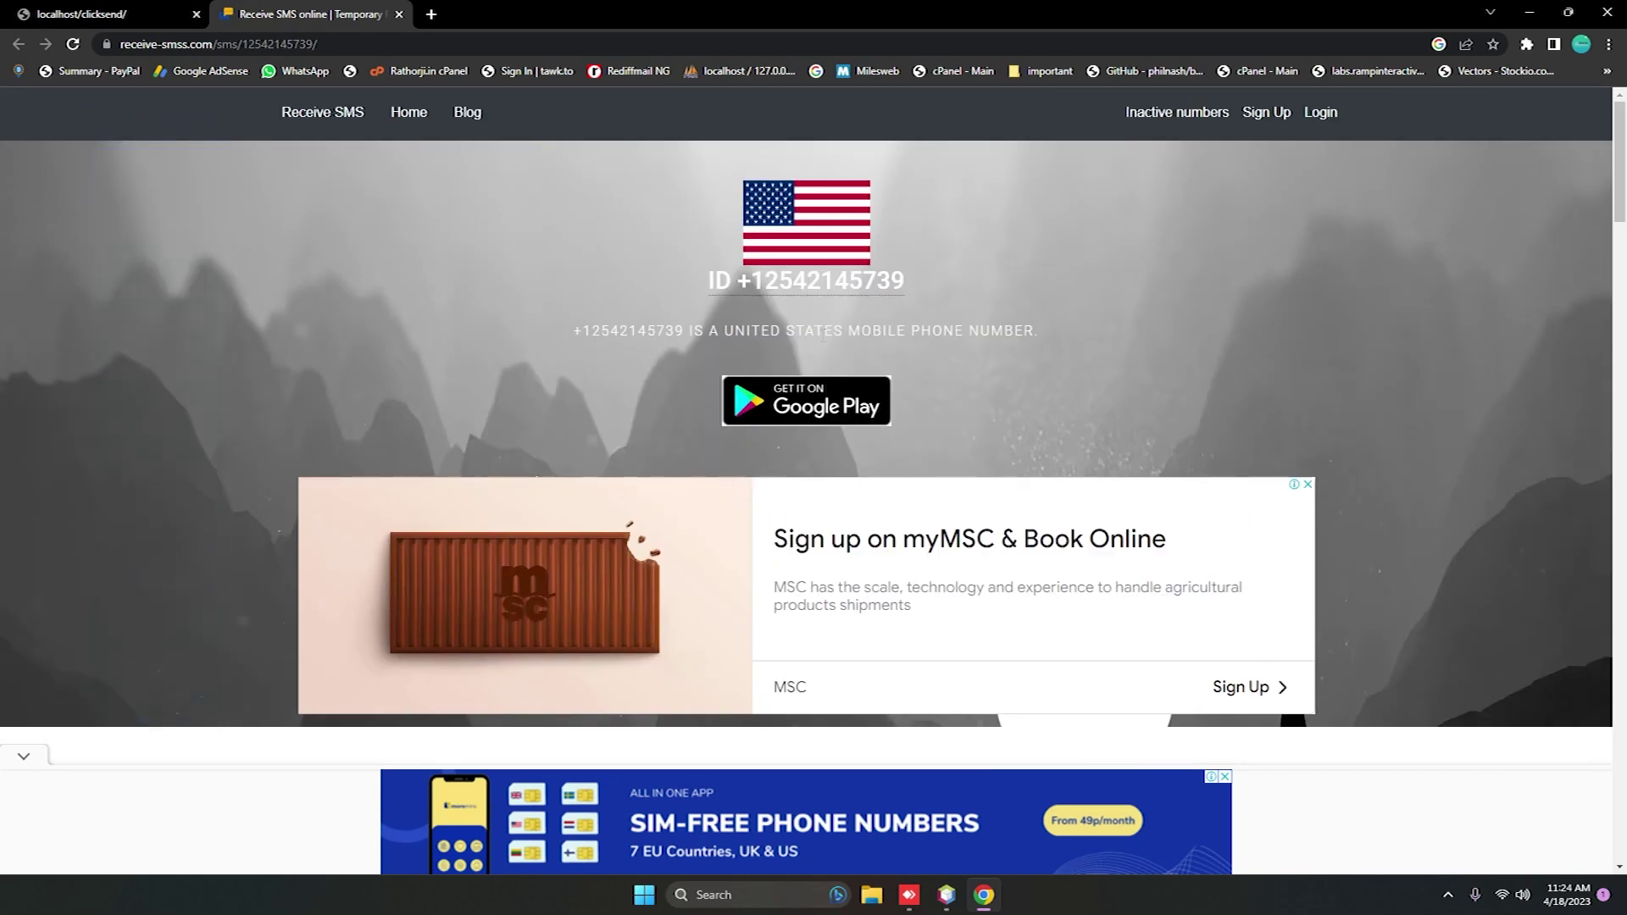
{"action": "left_click", "coordinate": [79, 11]}
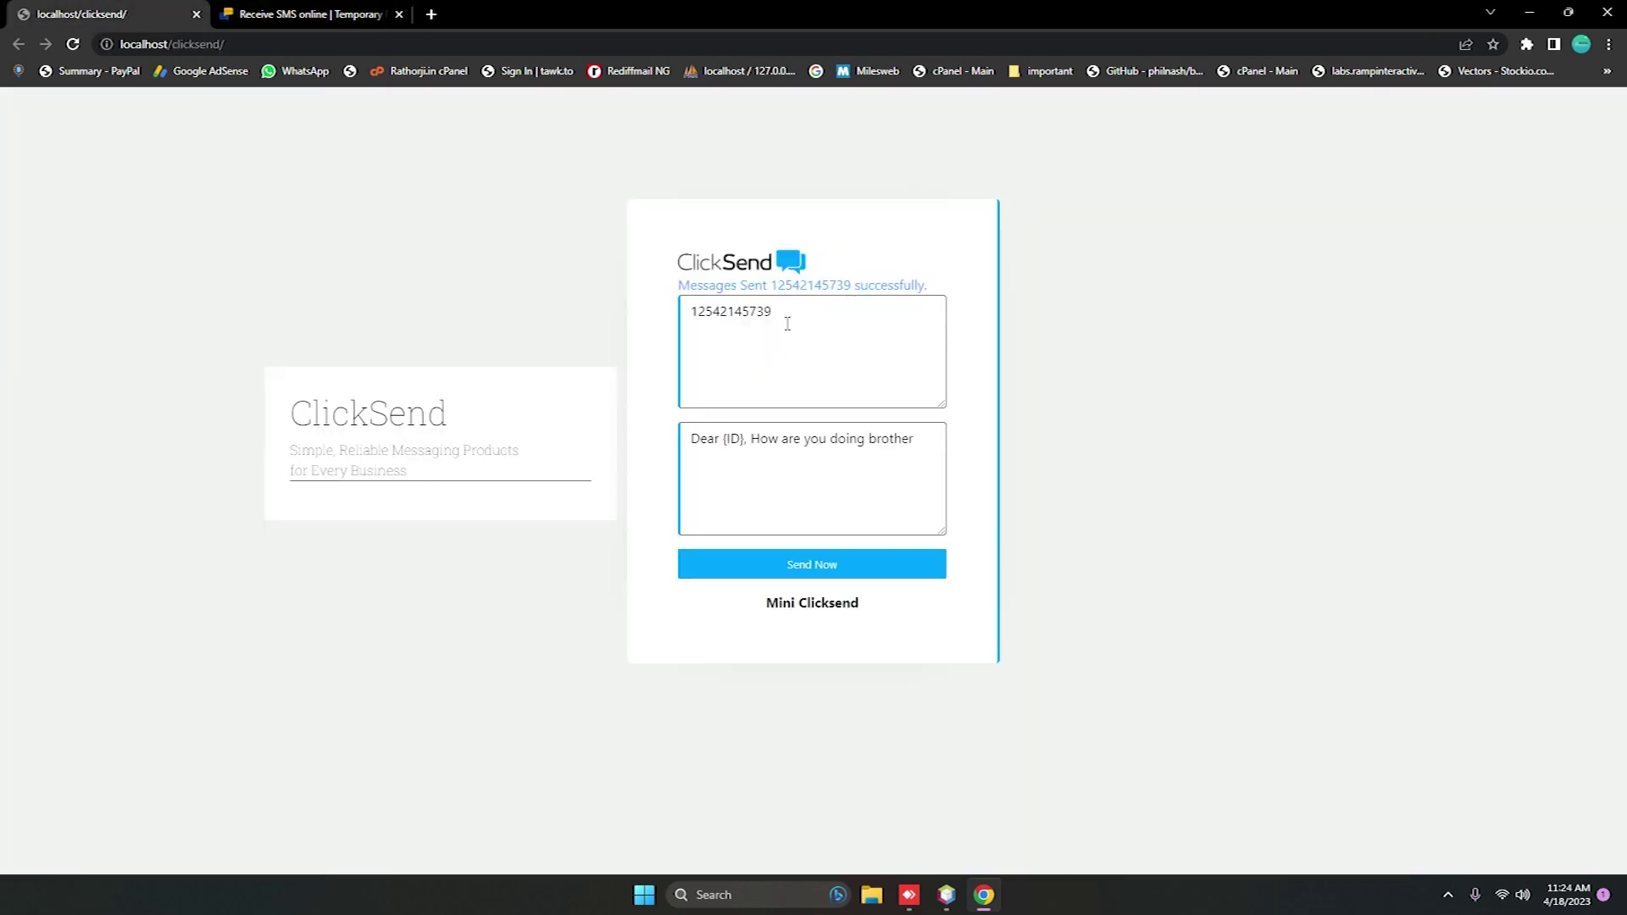
{"action": "left_click", "coordinate": [73, 45]}
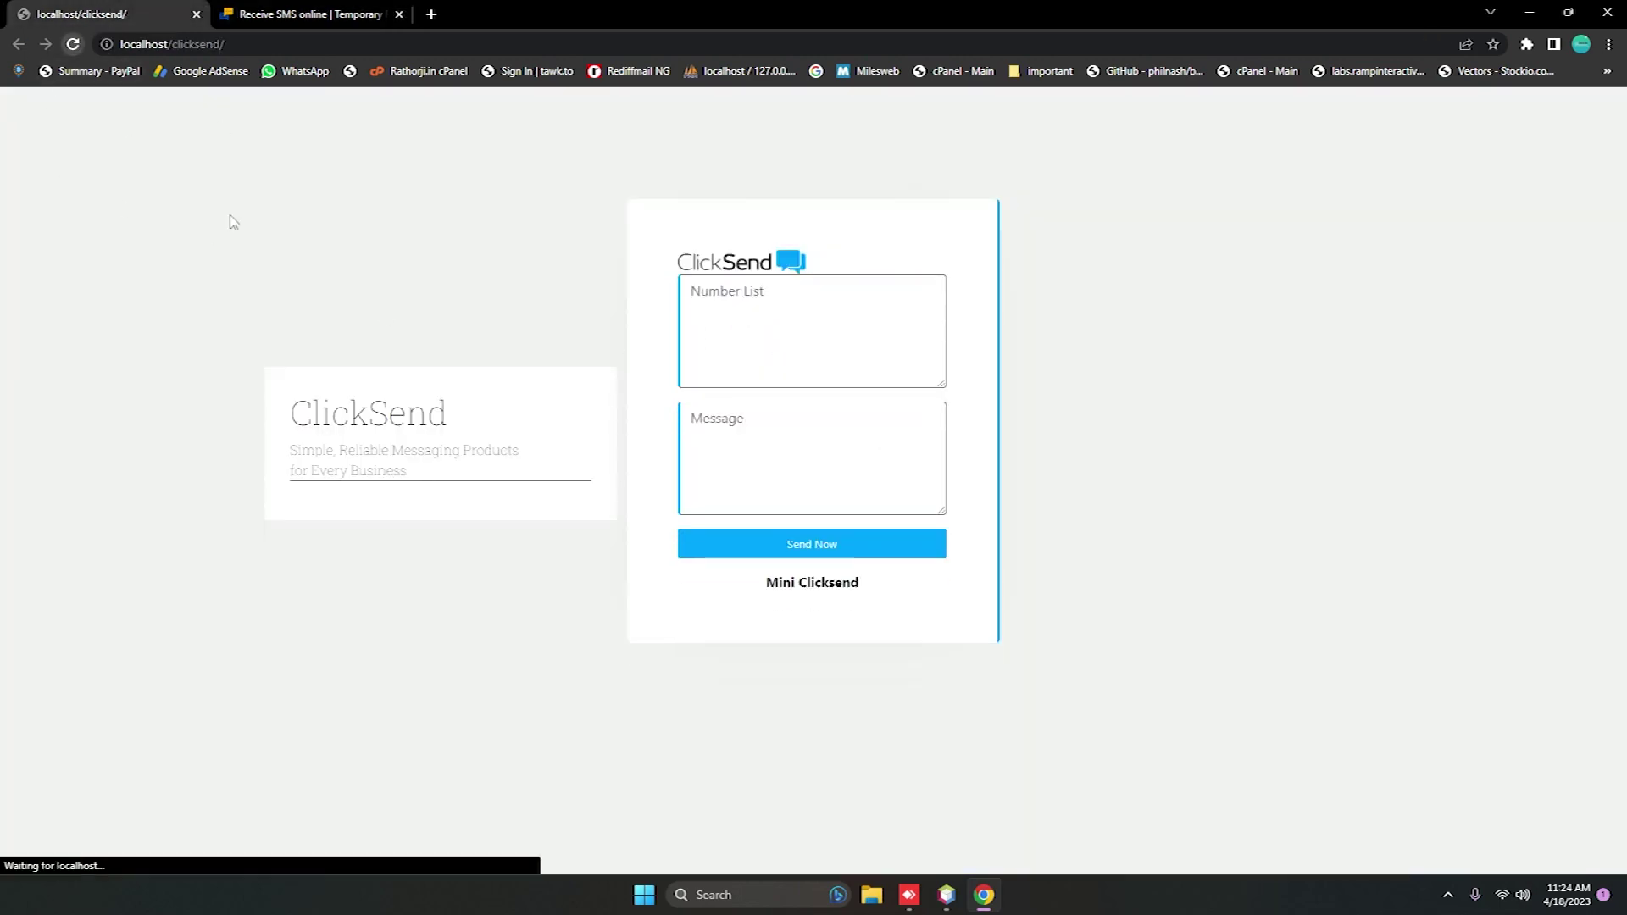
{"action": "left_click", "coordinate": [871, 326]}
{"action": "key", "text": "ctrl+v"}
{"action": "key", "text": "Return"}
{"action": "key", "text": "ctrl+v"}
Step: Write 'Dear {ID}, rest of your message' and send it to both numbers
{"action": "left_click", "coordinate": [767, 405]}
{"action": "type", "text": "Dear "}
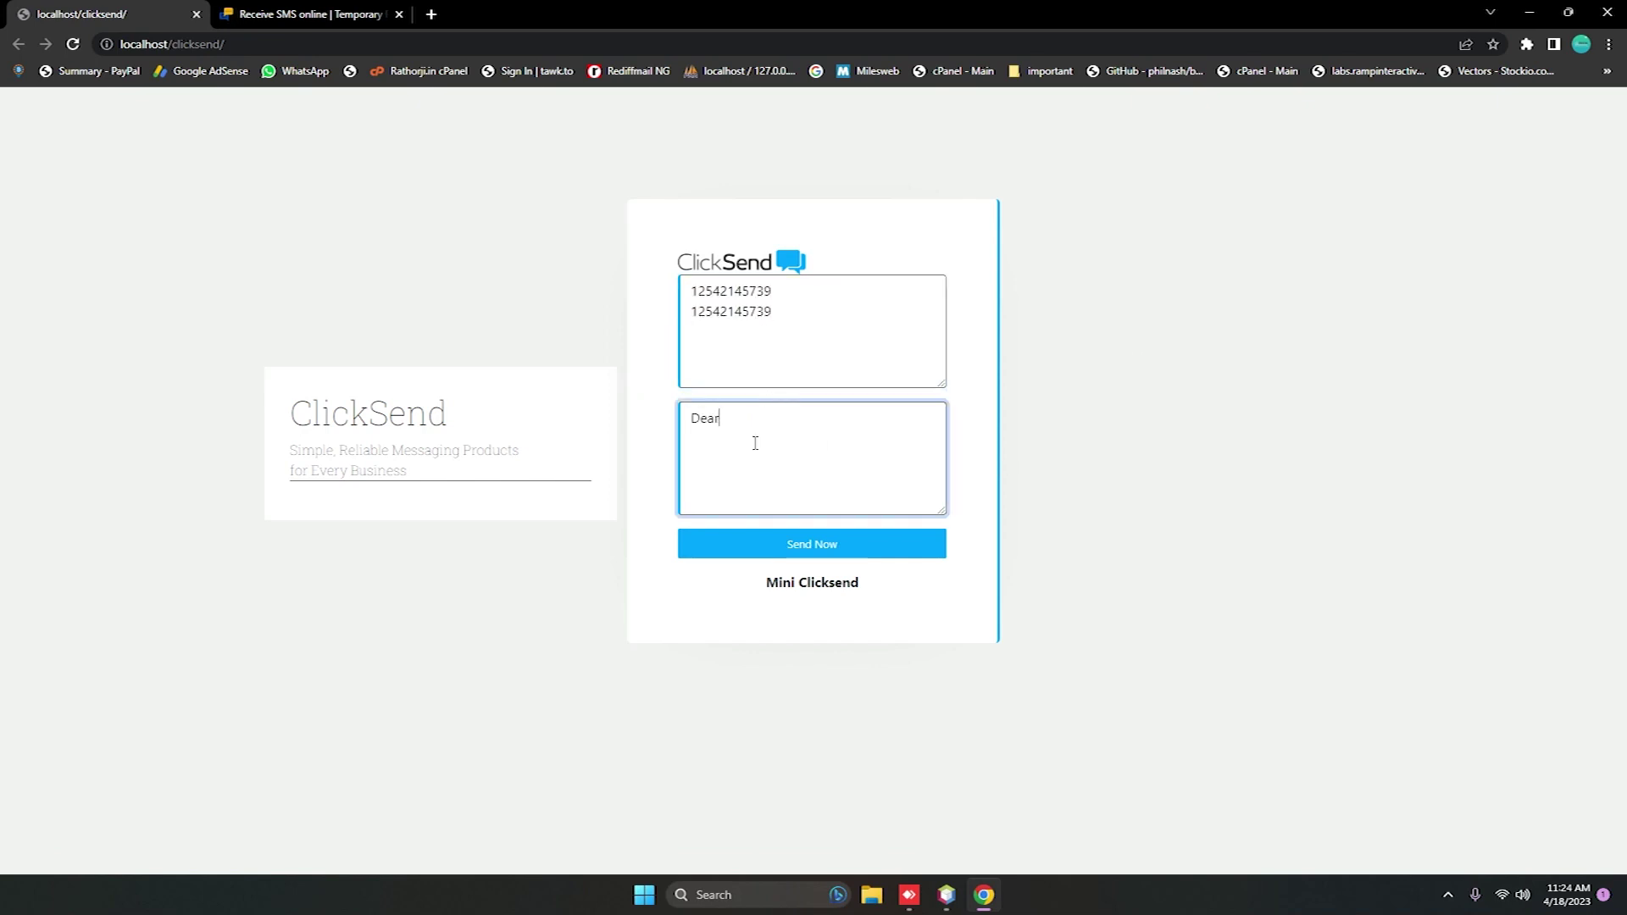
{"action": "type", "text": "{"}
{"action": "key", "text": "Left"}
{"action": "type", "text": "uy"}
{"action": "key", "text": "BackSpace"}
{"action": "key", "text": "BackSpace"}
{"action": "key", "text": "BackSpace"}
{"action": "type", "text": "z"}
{"action": "type", "text": "ID"}
{"action": "type", "text": "our message"}
{"action": "left_click_drag", "start_coordinate": [752, 420], "coordinate": [883, 437]}
{"action": "left_click", "coordinate": [848, 449]}
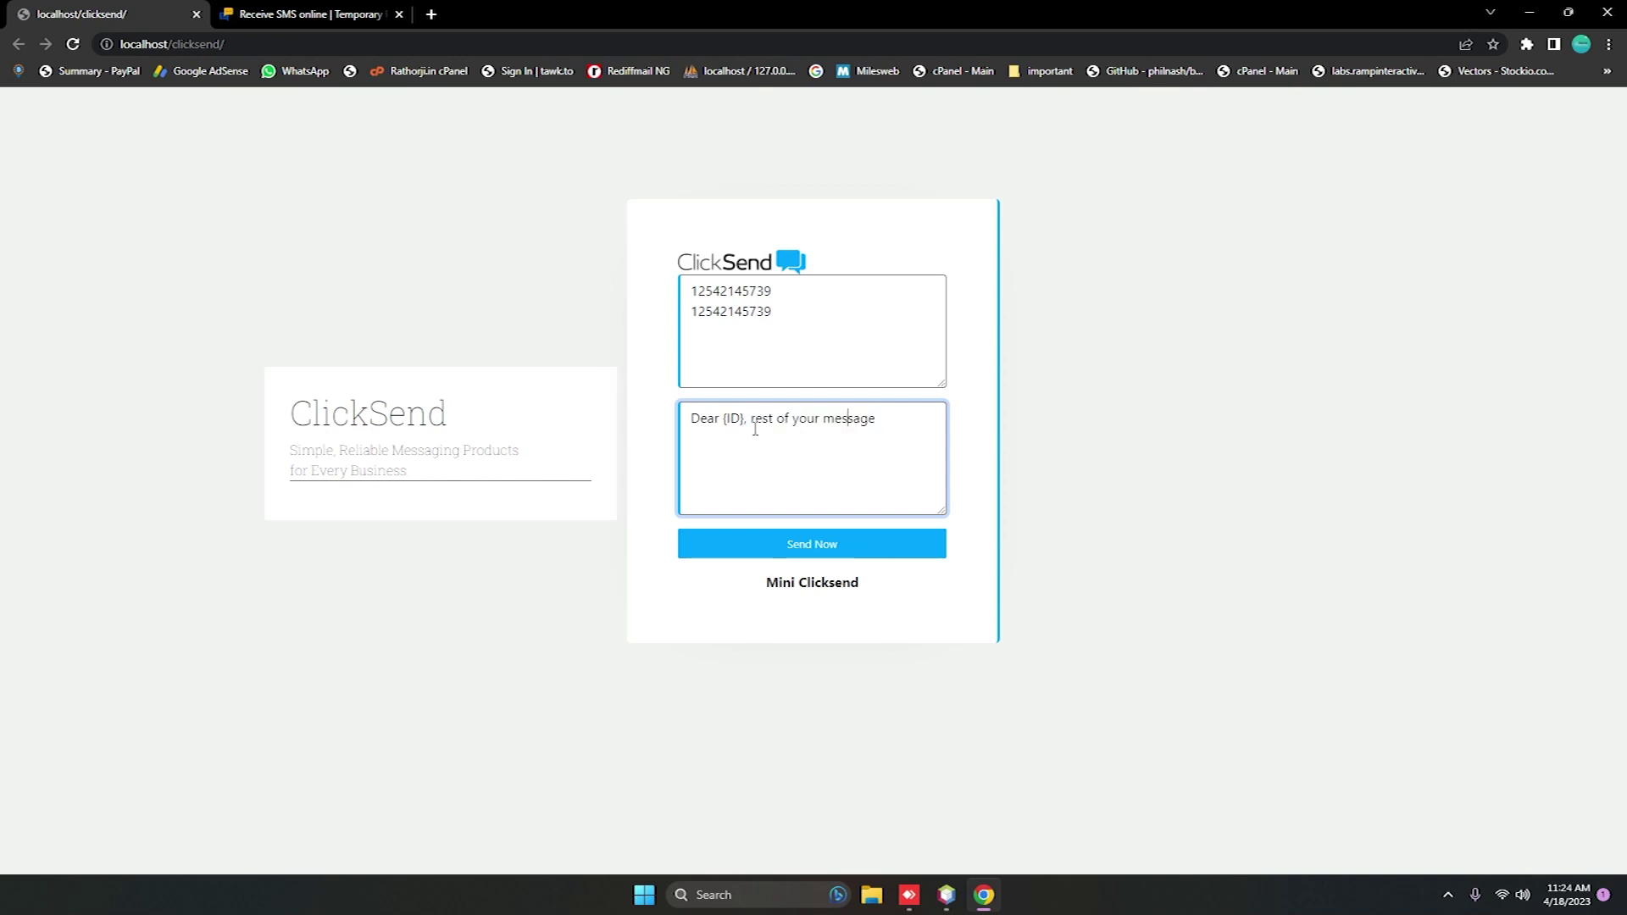
{"action": "left_click_drag", "start_coordinate": [687, 423], "coordinate": [728, 420]}
{"action": "double_click", "coordinate": [734, 421]}
{"action": "left_click", "coordinate": [846, 440]}
{"action": "left_click", "coordinate": [815, 554]}
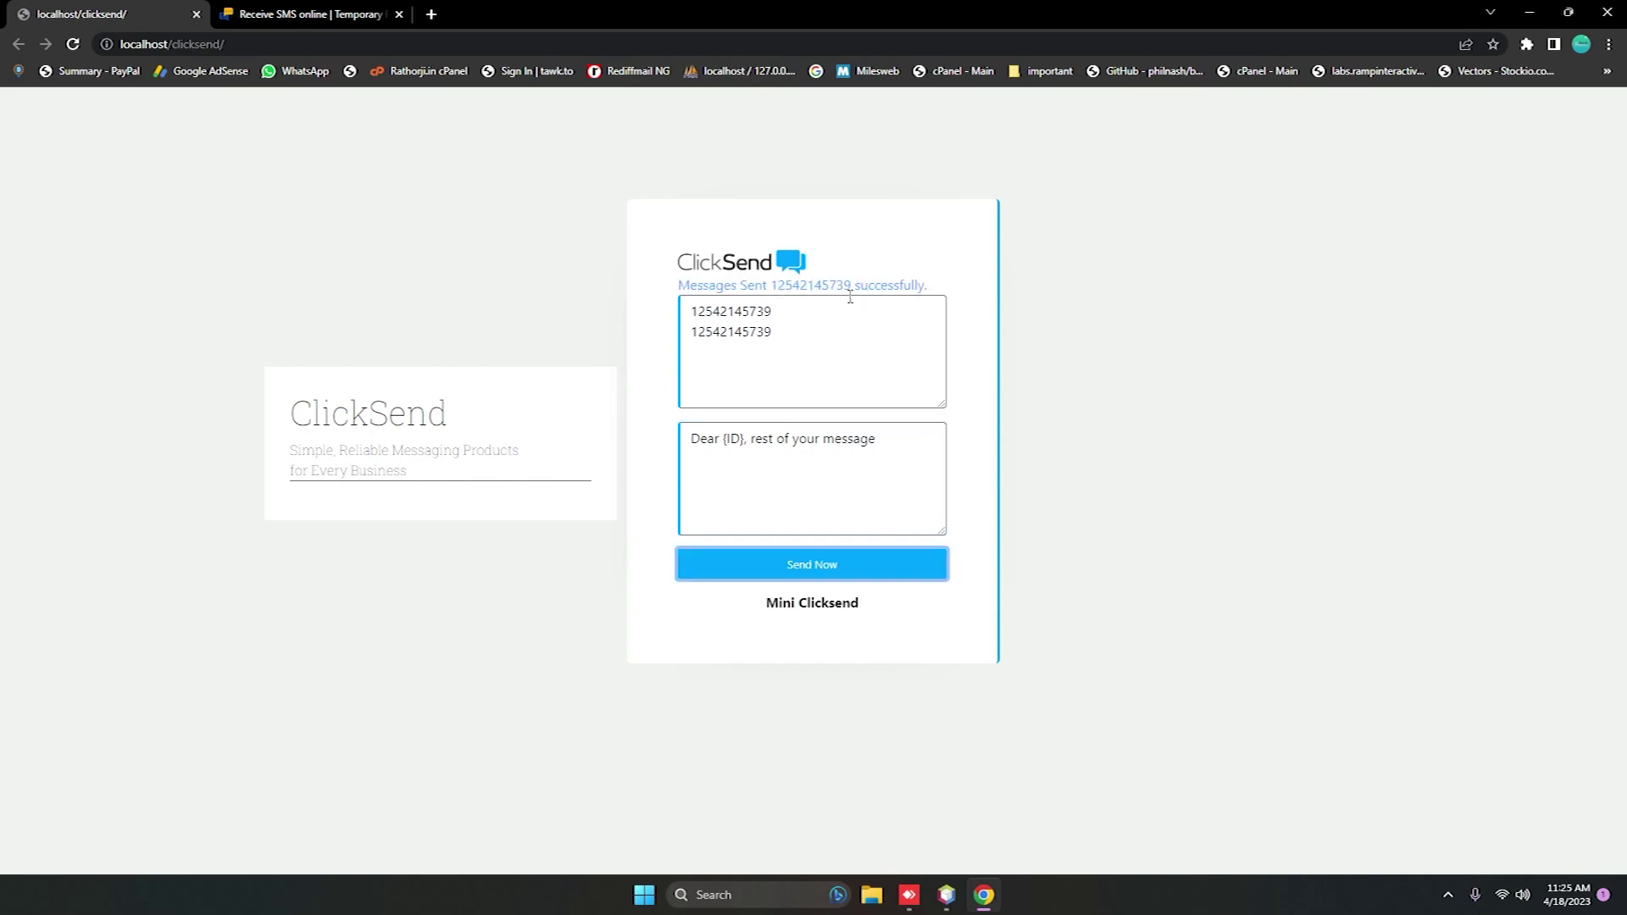
Step: Refresh the test number's receive-smss inbox until the new SMS arrives
{"action": "left_click", "coordinate": [366, 35]}
{"action": "scroll", "coordinate": [700, 479], "scroll_direction": "down", "scroll_amount": 5}
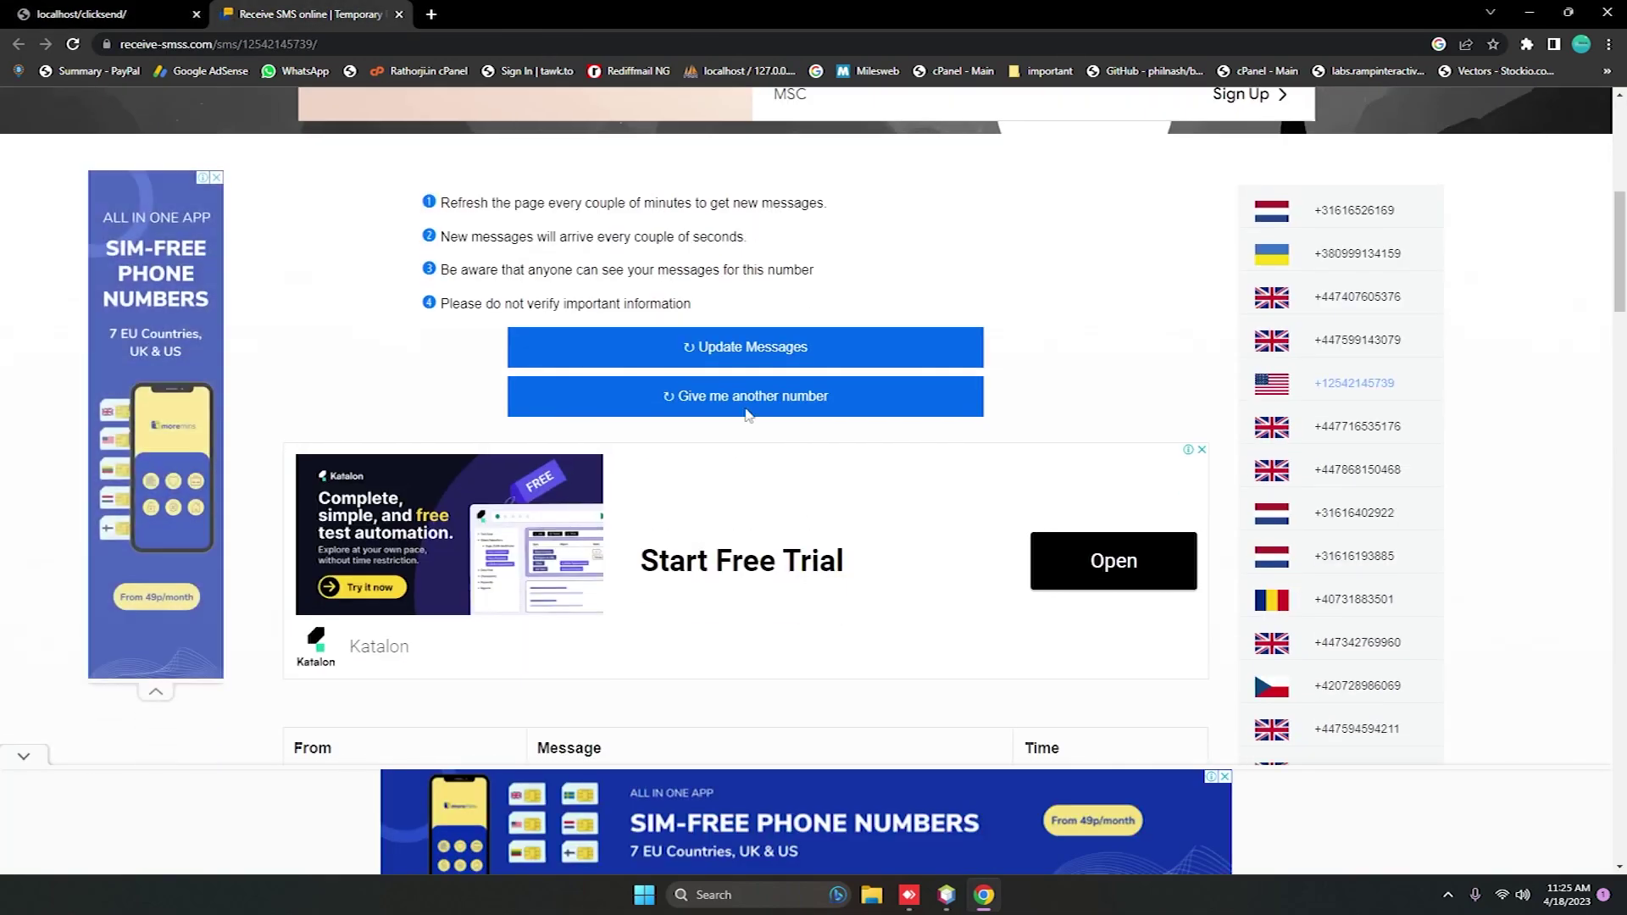
{"action": "left_click", "coordinate": [729, 350]}
{"action": "scroll", "coordinate": [761, 508], "scroll_direction": "down", "scroll_amount": 5}
{"action": "scroll", "coordinate": [685, 329], "scroll_direction": "up", "scroll_amount": 2}
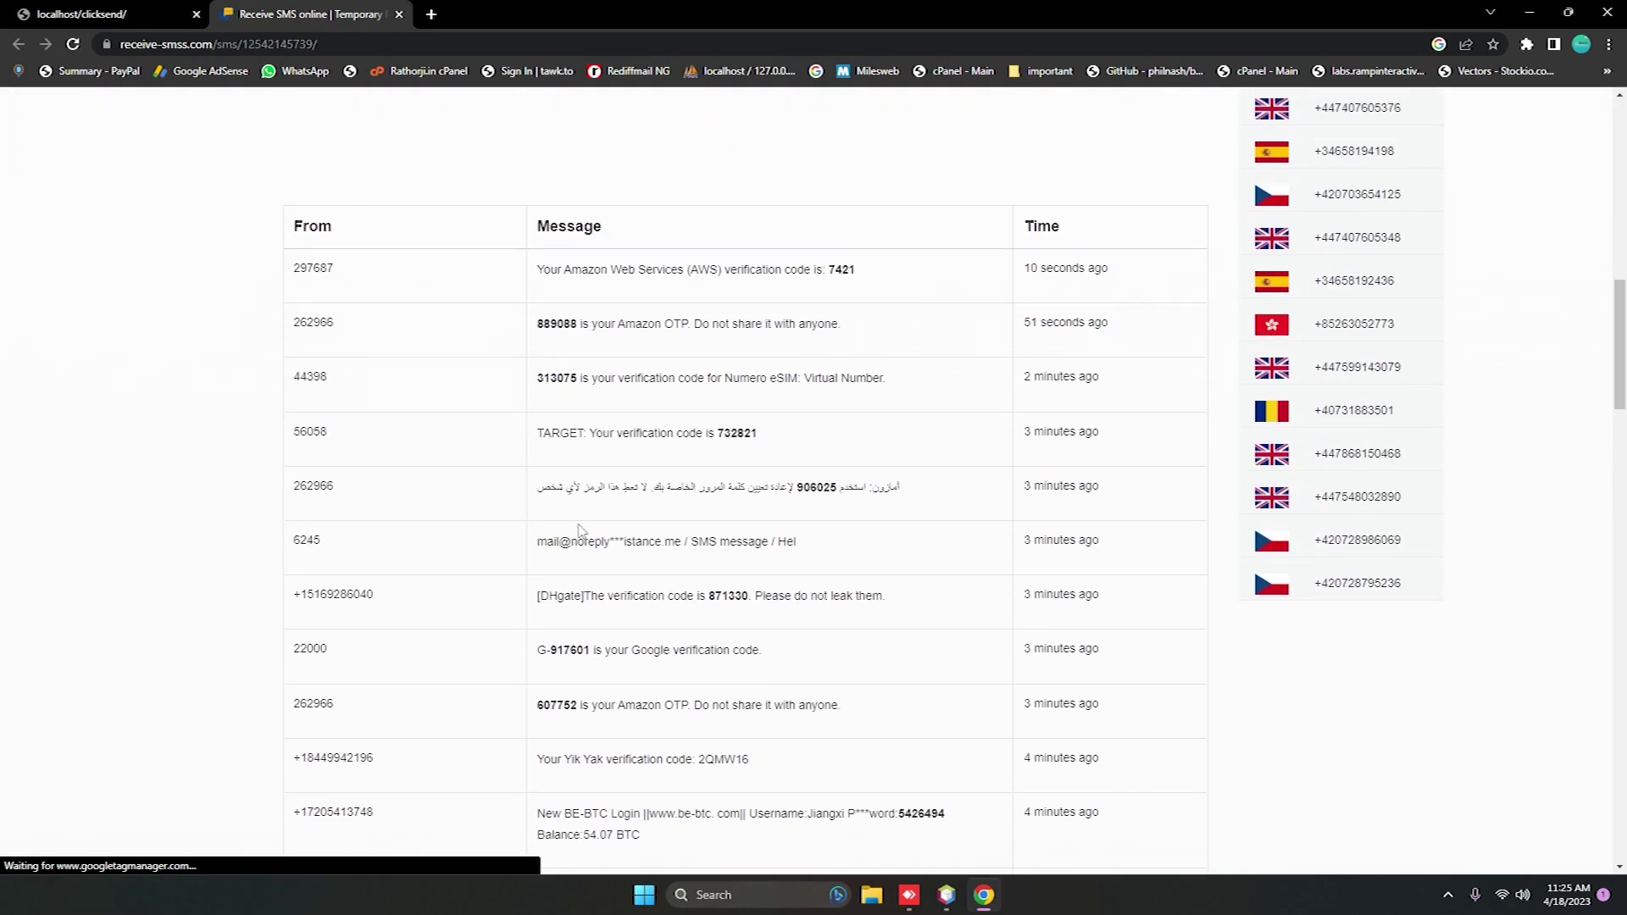
{"action": "scroll", "coordinate": [684, 330], "scroll_direction": "up", "scroll_amount": 3}
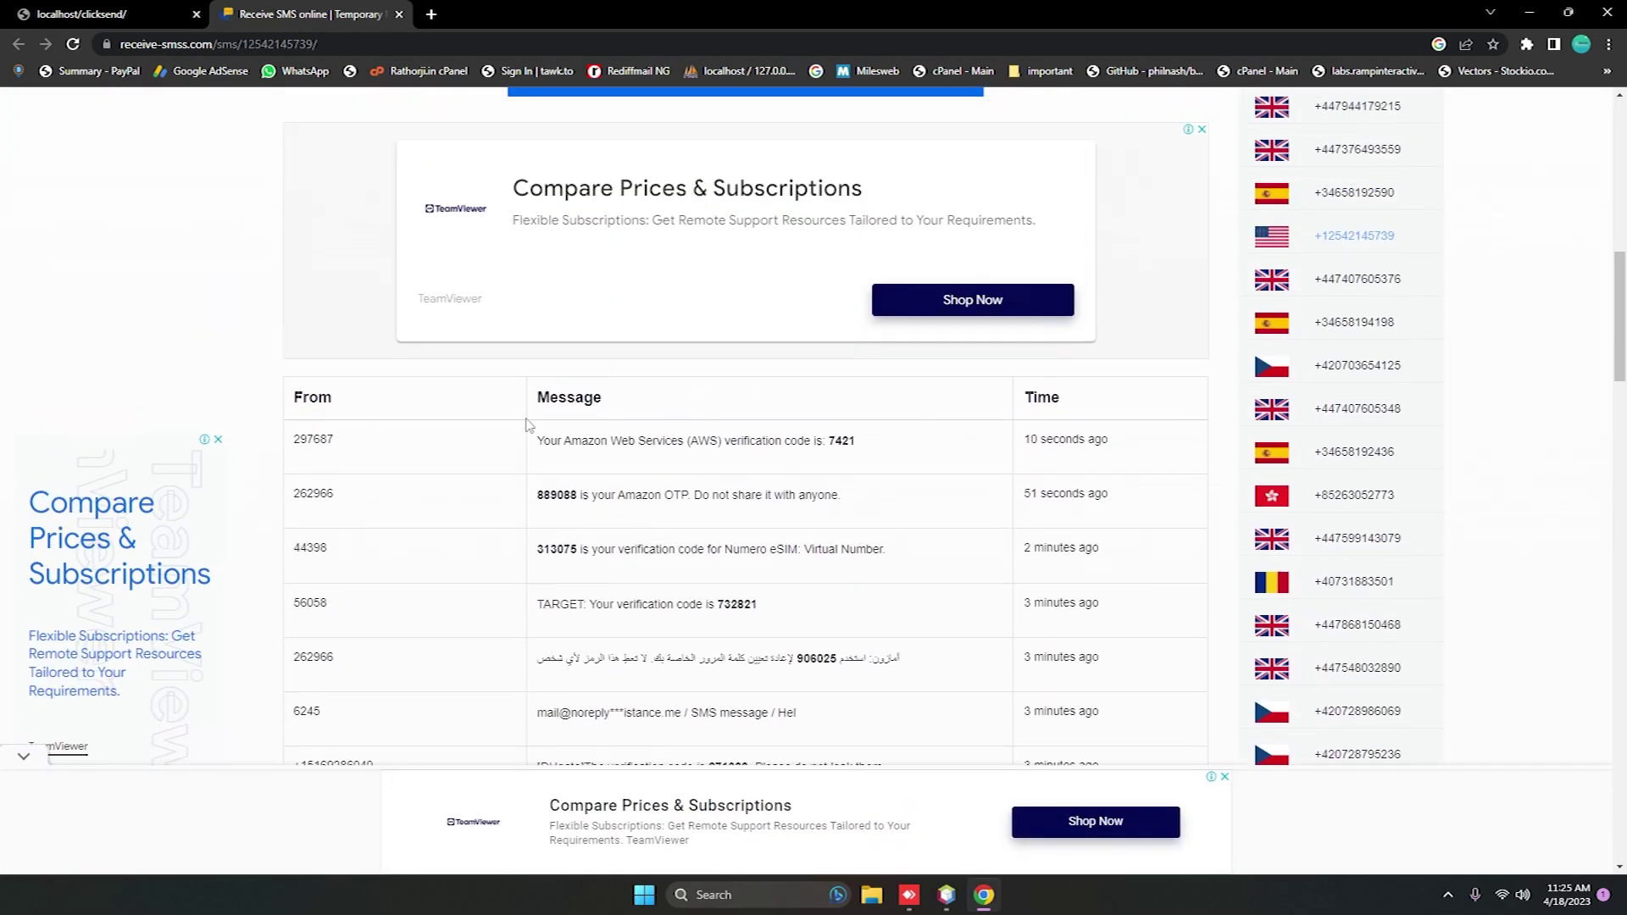
{"action": "left_click", "coordinate": [733, 291]}
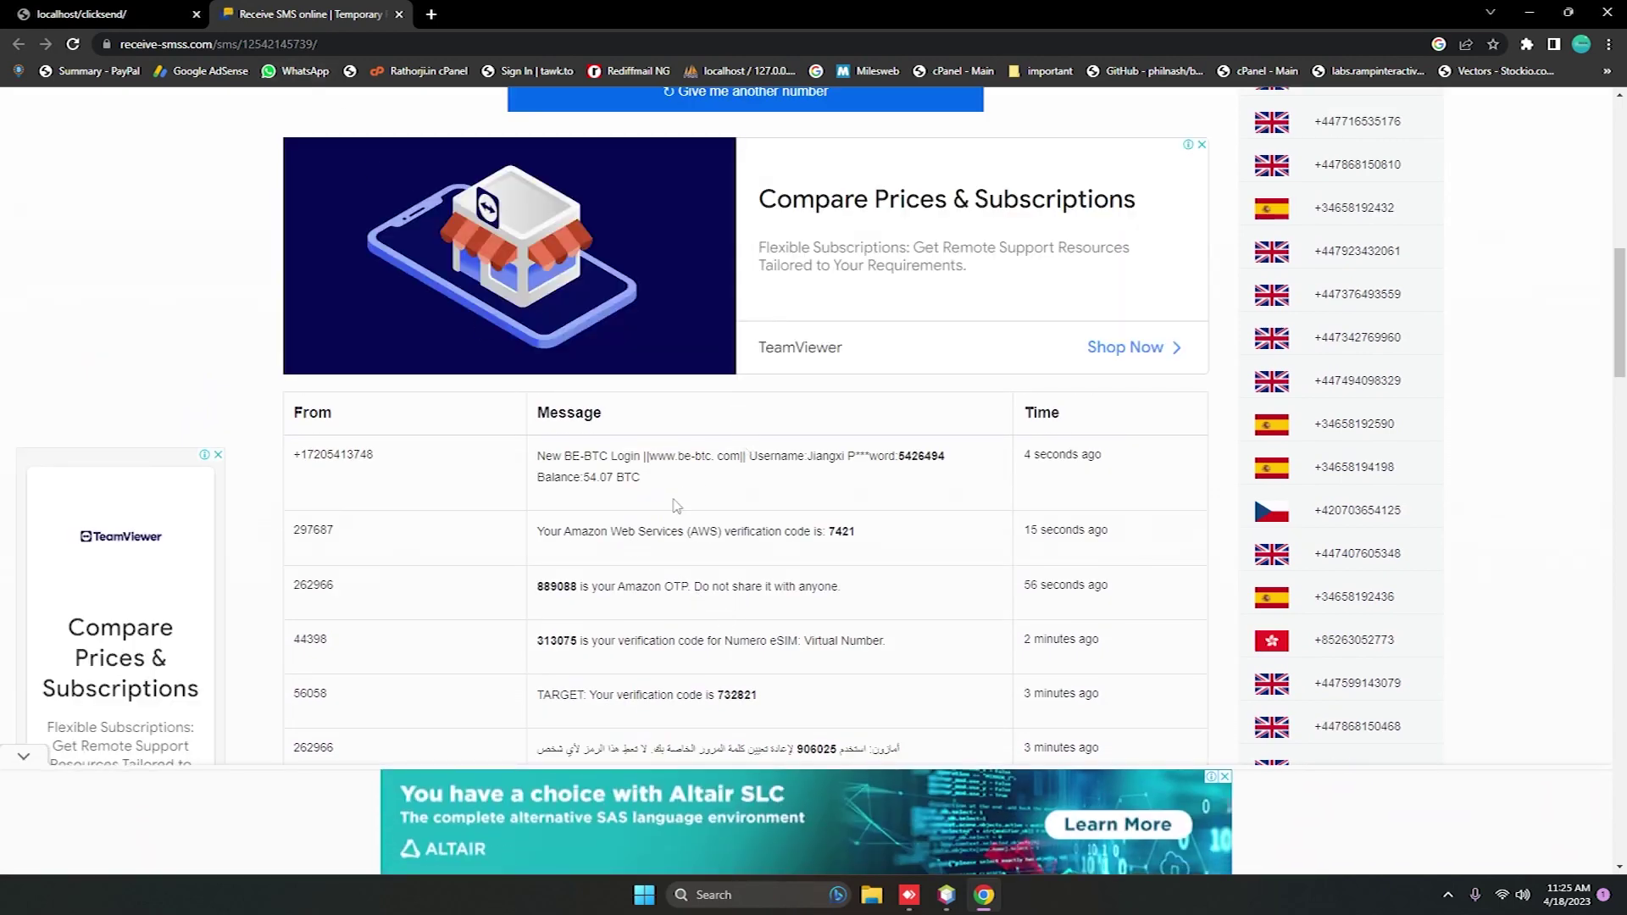
{"action": "scroll", "coordinate": [674, 509], "scroll_direction": "up", "scroll_amount": 1}
{"action": "scroll", "coordinate": [748, 477], "scroll_direction": "up", "scroll_amount": 3}
{"action": "left_click", "coordinate": [748, 477]}
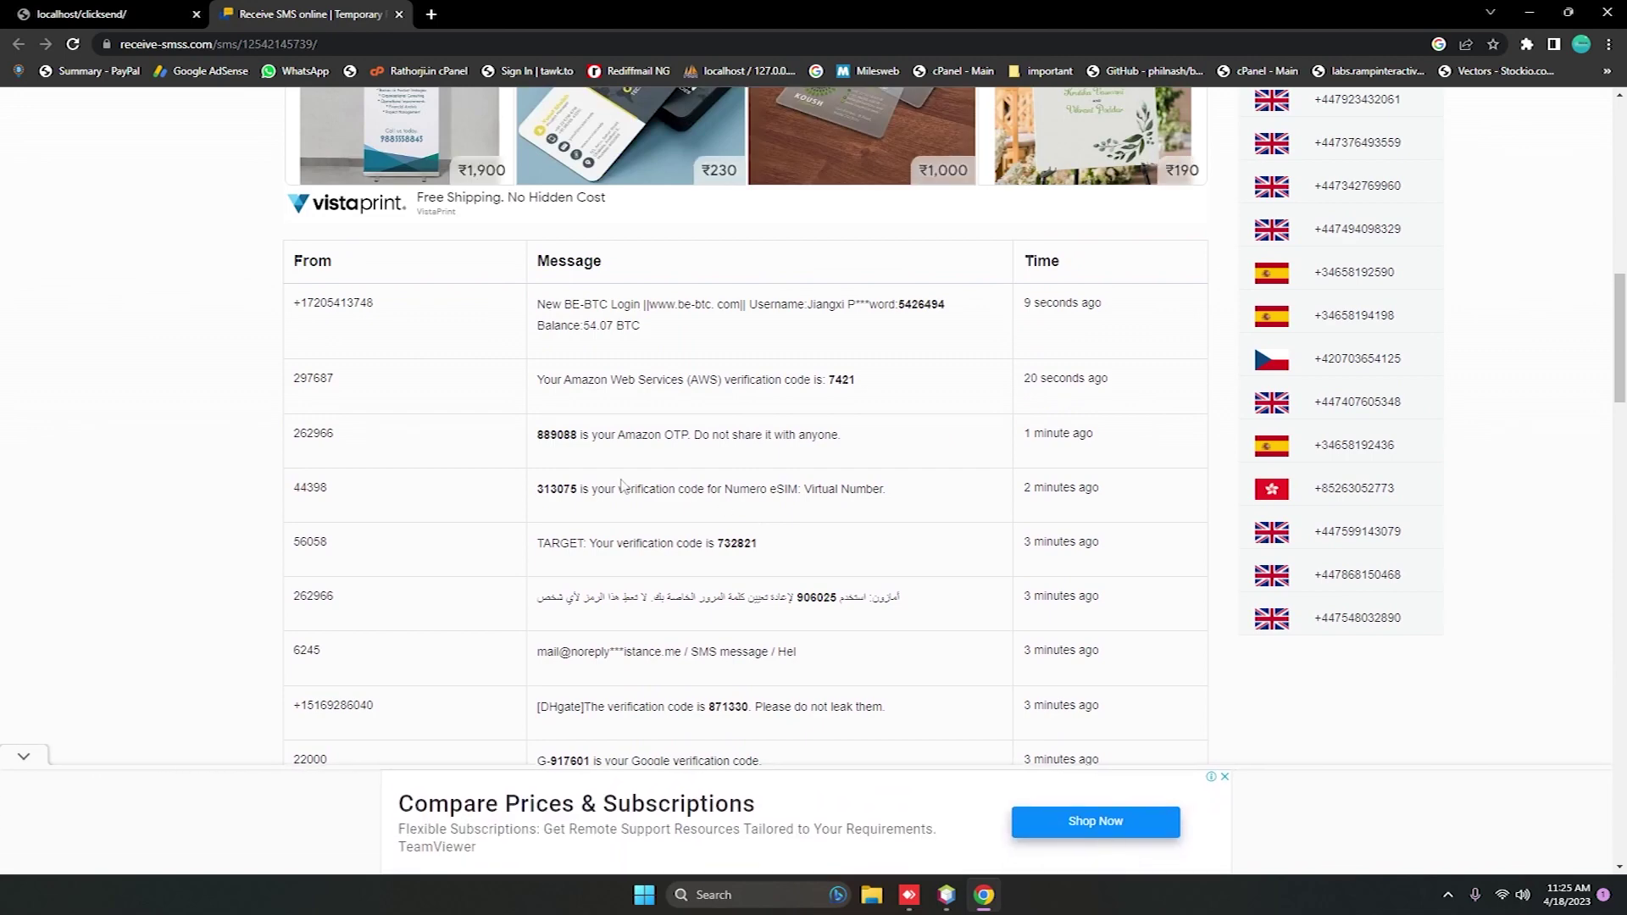
{"action": "scroll", "coordinate": [643, 479], "scroll_direction": "down", "scroll_amount": 1}
{"action": "scroll", "coordinate": [643, 480], "scroll_direction": "up", "scroll_amount": 2}
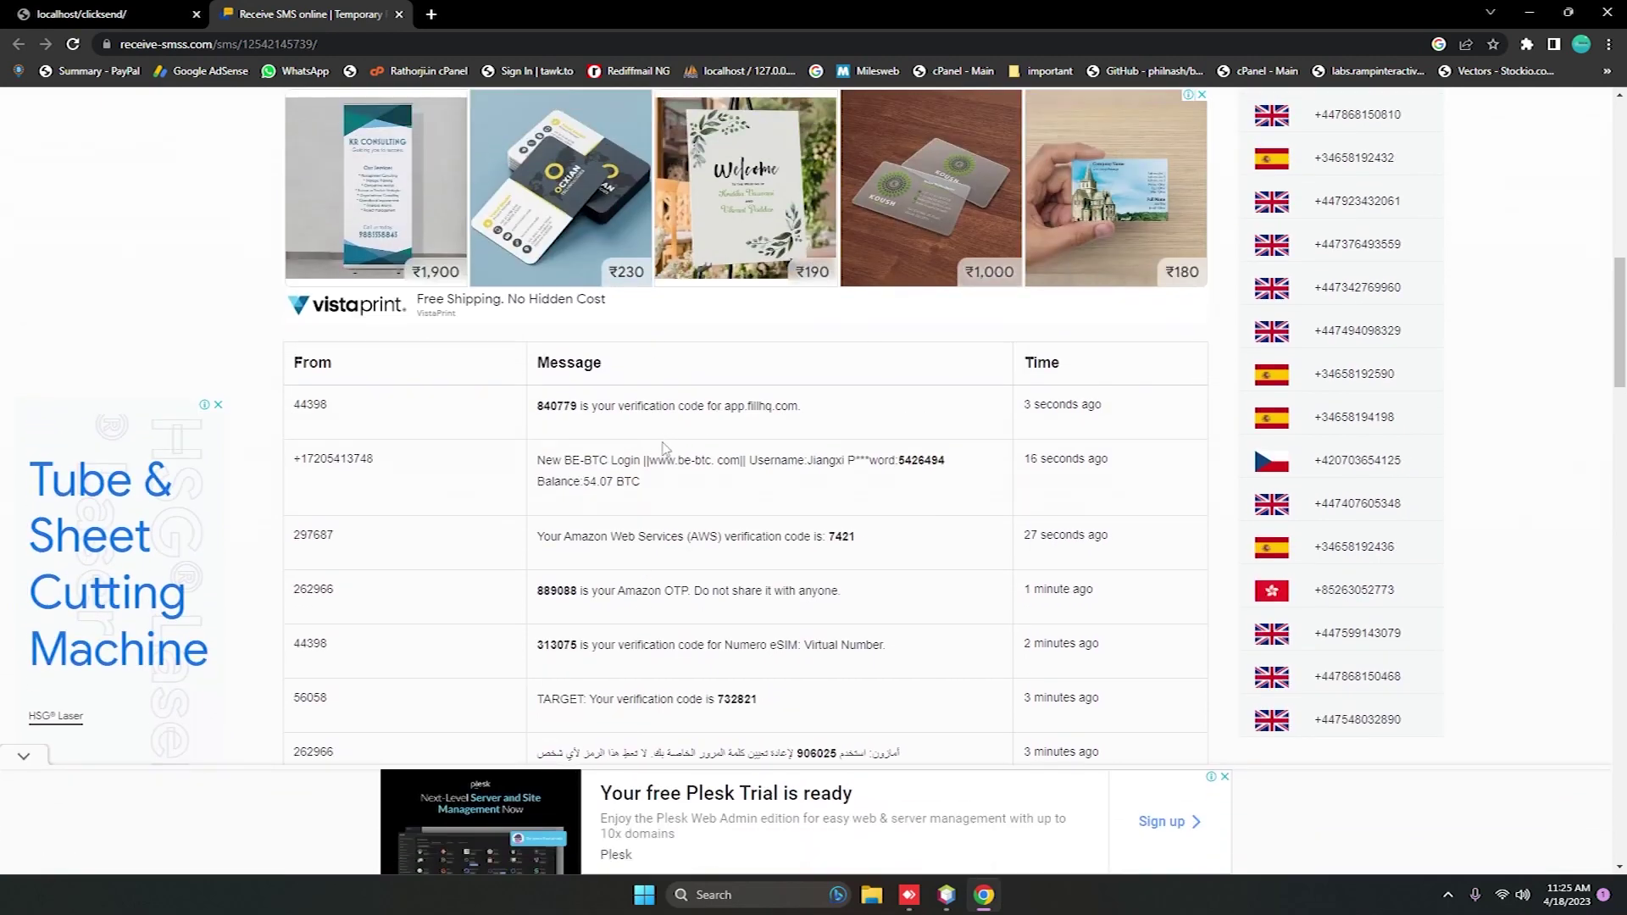
{"action": "scroll", "coordinate": [659, 451], "scroll_direction": "down", "scroll_amount": 4}
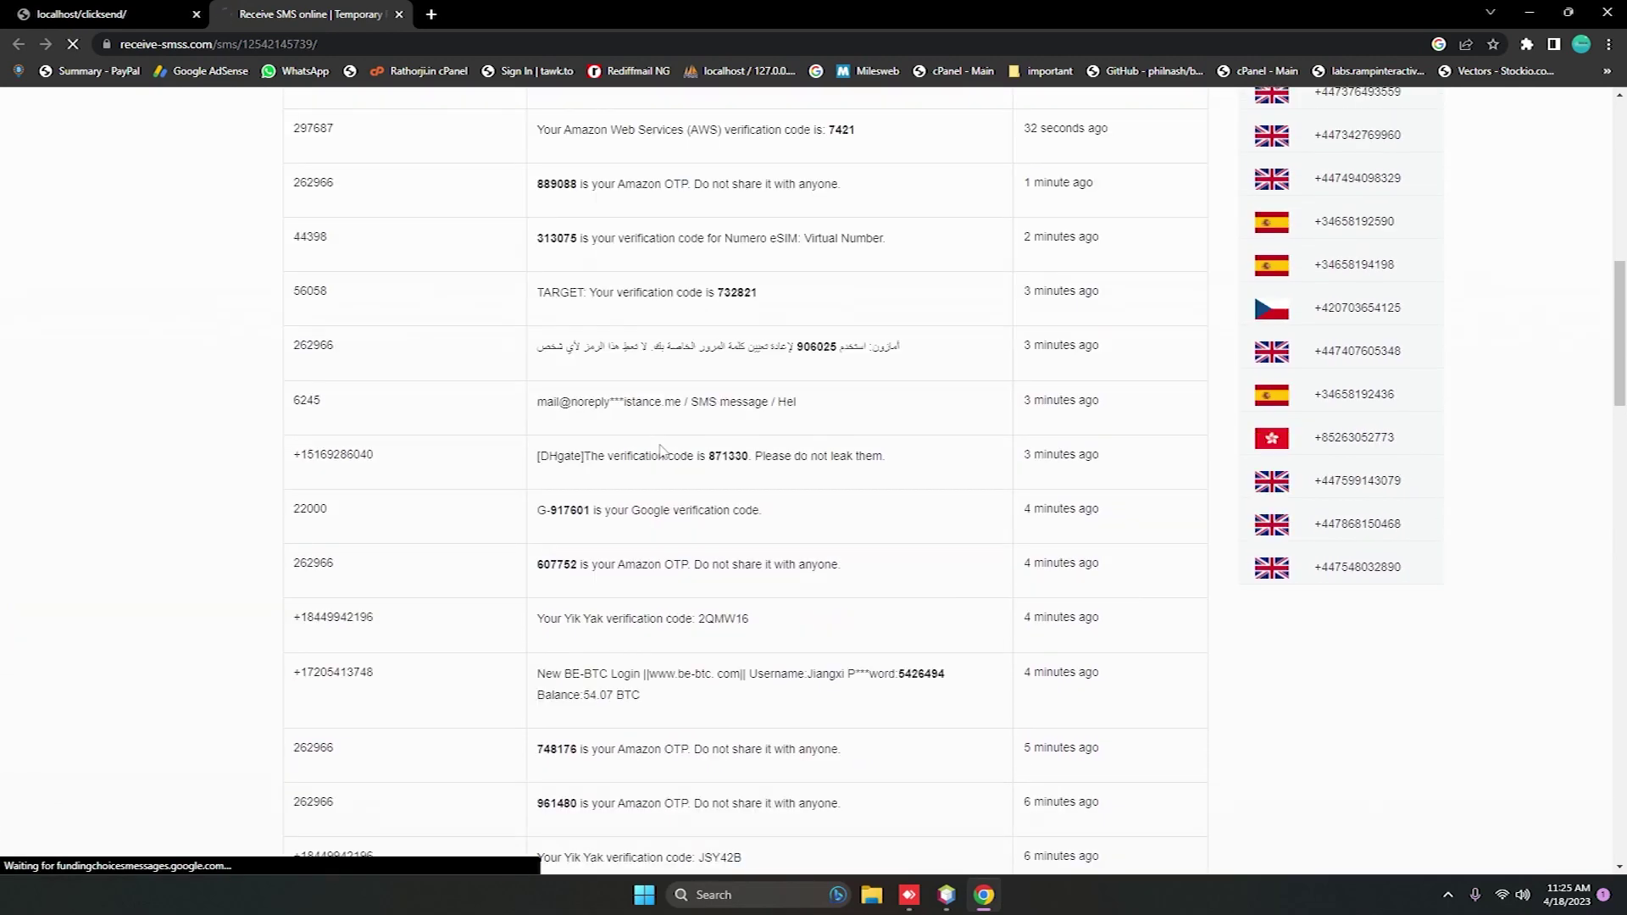
{"action": "scroll", "coordinate": [660, 451], "scroll_direction": "down", "scroll_amount": 3}
{"action": "scroll", "coordinate": [661, 450], "scroll_direction": "up", "scroll_amount": 2}
{"action": "scroll", "coordinate": [667, 457], "scroll_direction": "up", "scroll_amount": 3}
{"action": "scroll", "coordinate": [675, 467], "scroll_direction": "up", "scroll_amount": 2}
{"action": "scroll", "coordinate": [680, 432], "scroll_direction": "up", "scroll_amount": 4}
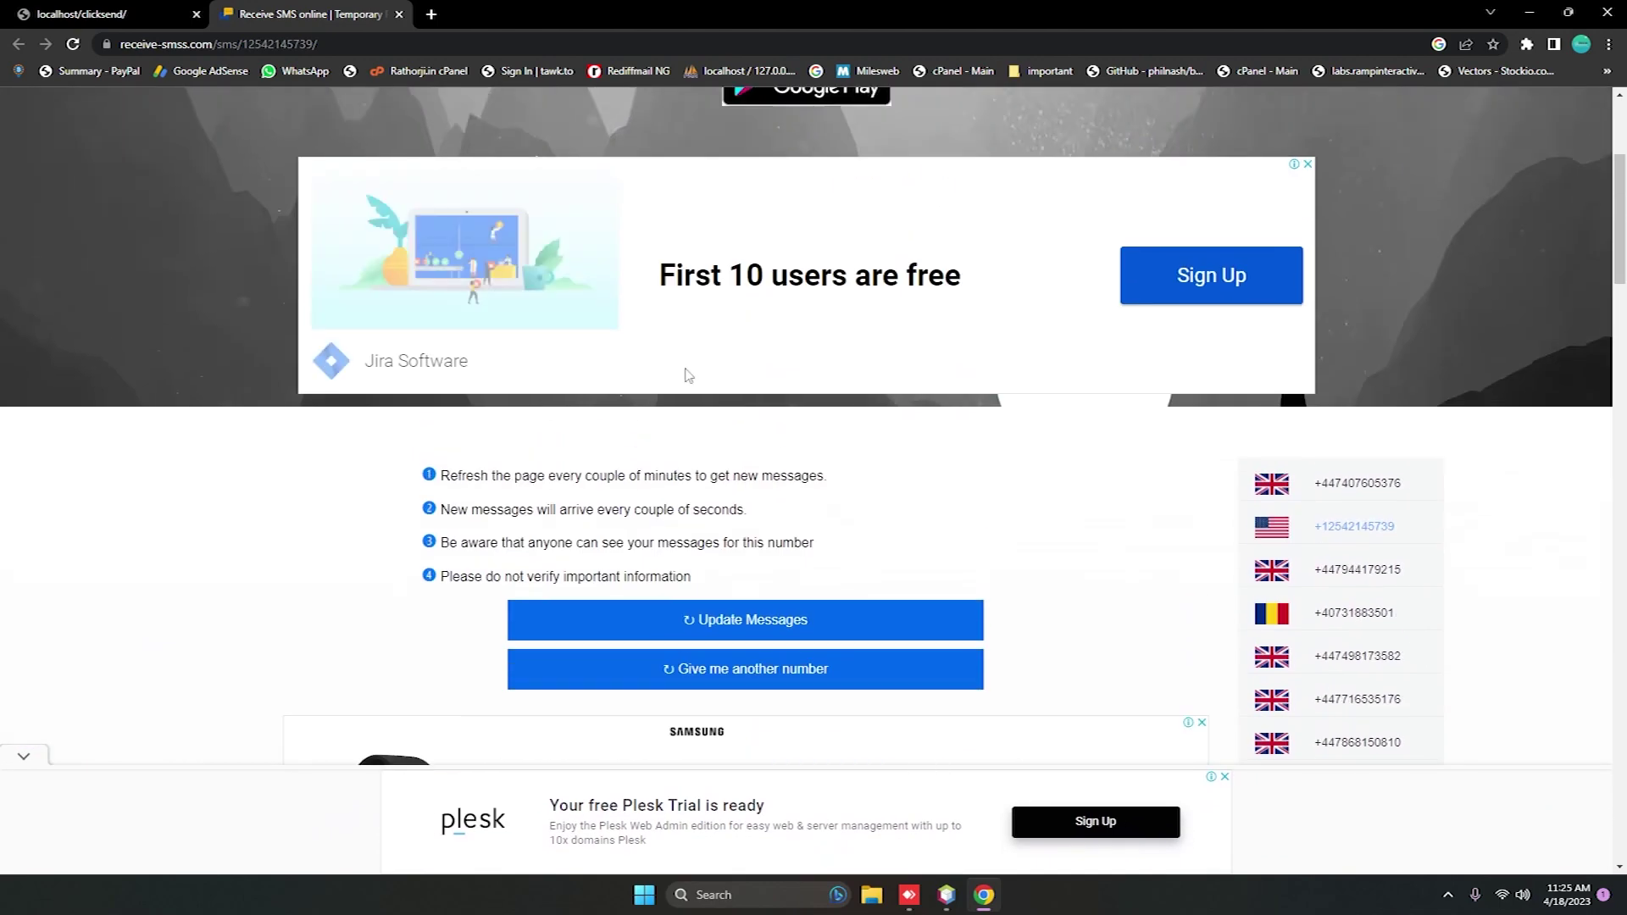
{"action": "scroll", "coordinate": [686, 374], "scroll_direction": "up", "scroll_amount": 4}
Step: Copy the temporary number, then highlight #ZDN, OQ1 and 'rest of your message'
{"action": "left_click", "coordinate": [856, 291]}
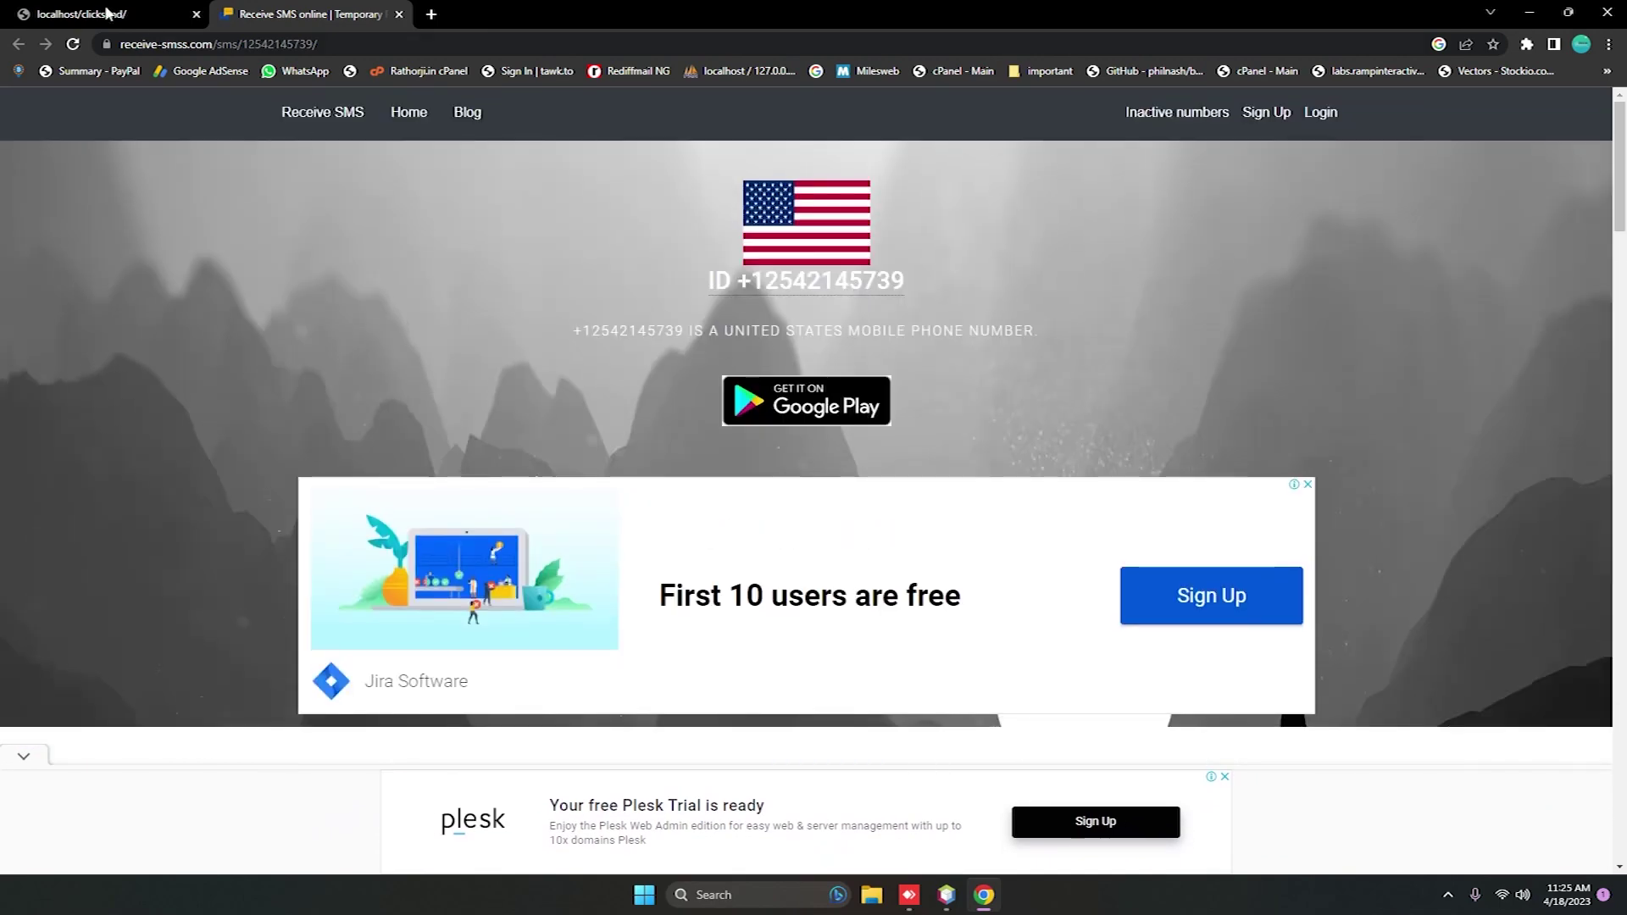
{"action": "key", "text": "ctrl+Tab"}
{"action": "left_click", "coordinate": [318, 15]}
{"action": "scroll", "coordinate": [737, 510], "scroll_direction": "down", "scroll_amount": 5}
{"action": "scroll", "coordinate": [789, 541], "scroll_direction": "down", "scroll_amount": 3}
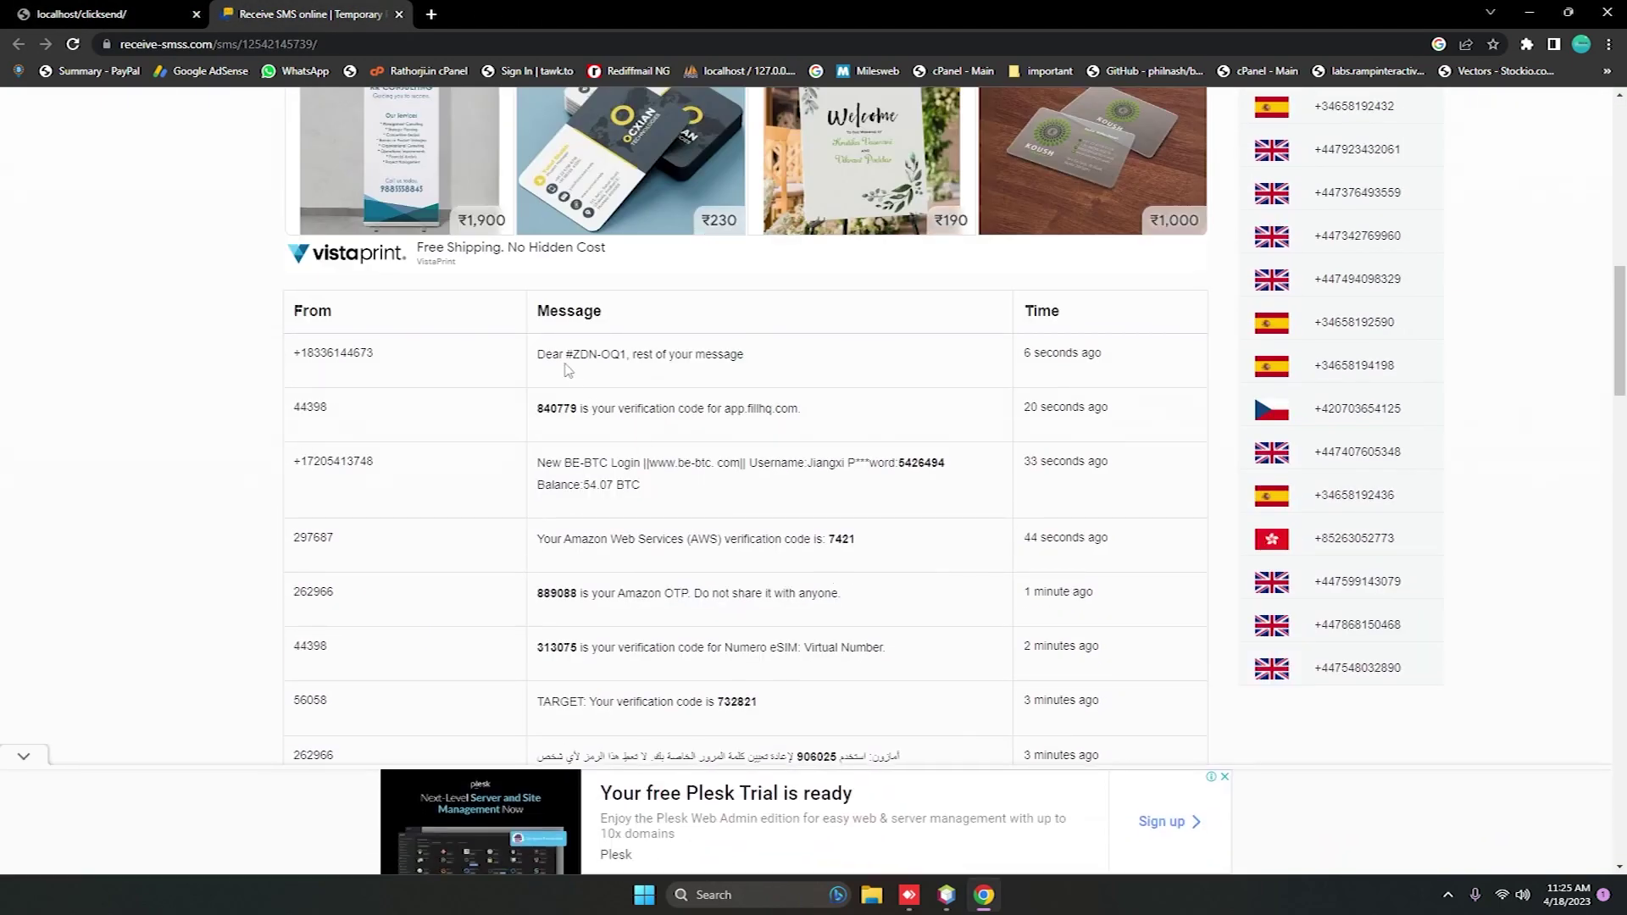
{"action": "left_click_drag", "start_coordinate": [568, 358], "coordinate": [594, 362]}
{"action": "double_click", "coordinate": [614, 359]}
{"action": "left_click_drag", "start_coordinate": [635, 356], "coordinate": [768, 376]}
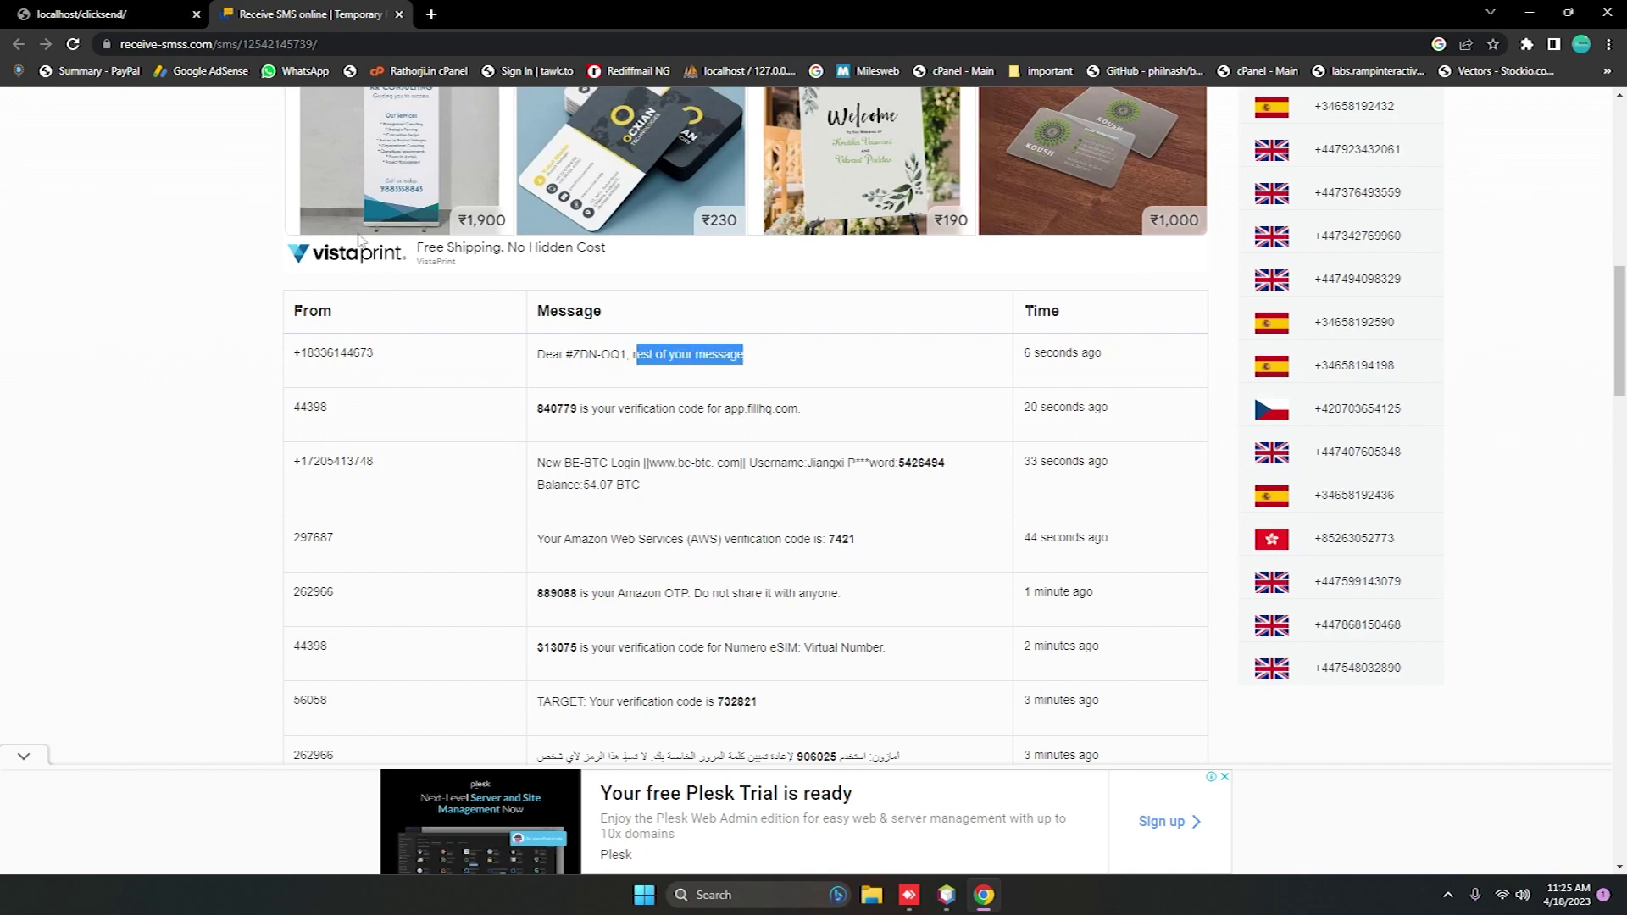
Step: Open the ClickSend website in a new tab, then return to Mini Clicksend
{"action": "left_click", "coordinate": [436, 12]}
{"action": "type", "text": "logi"}
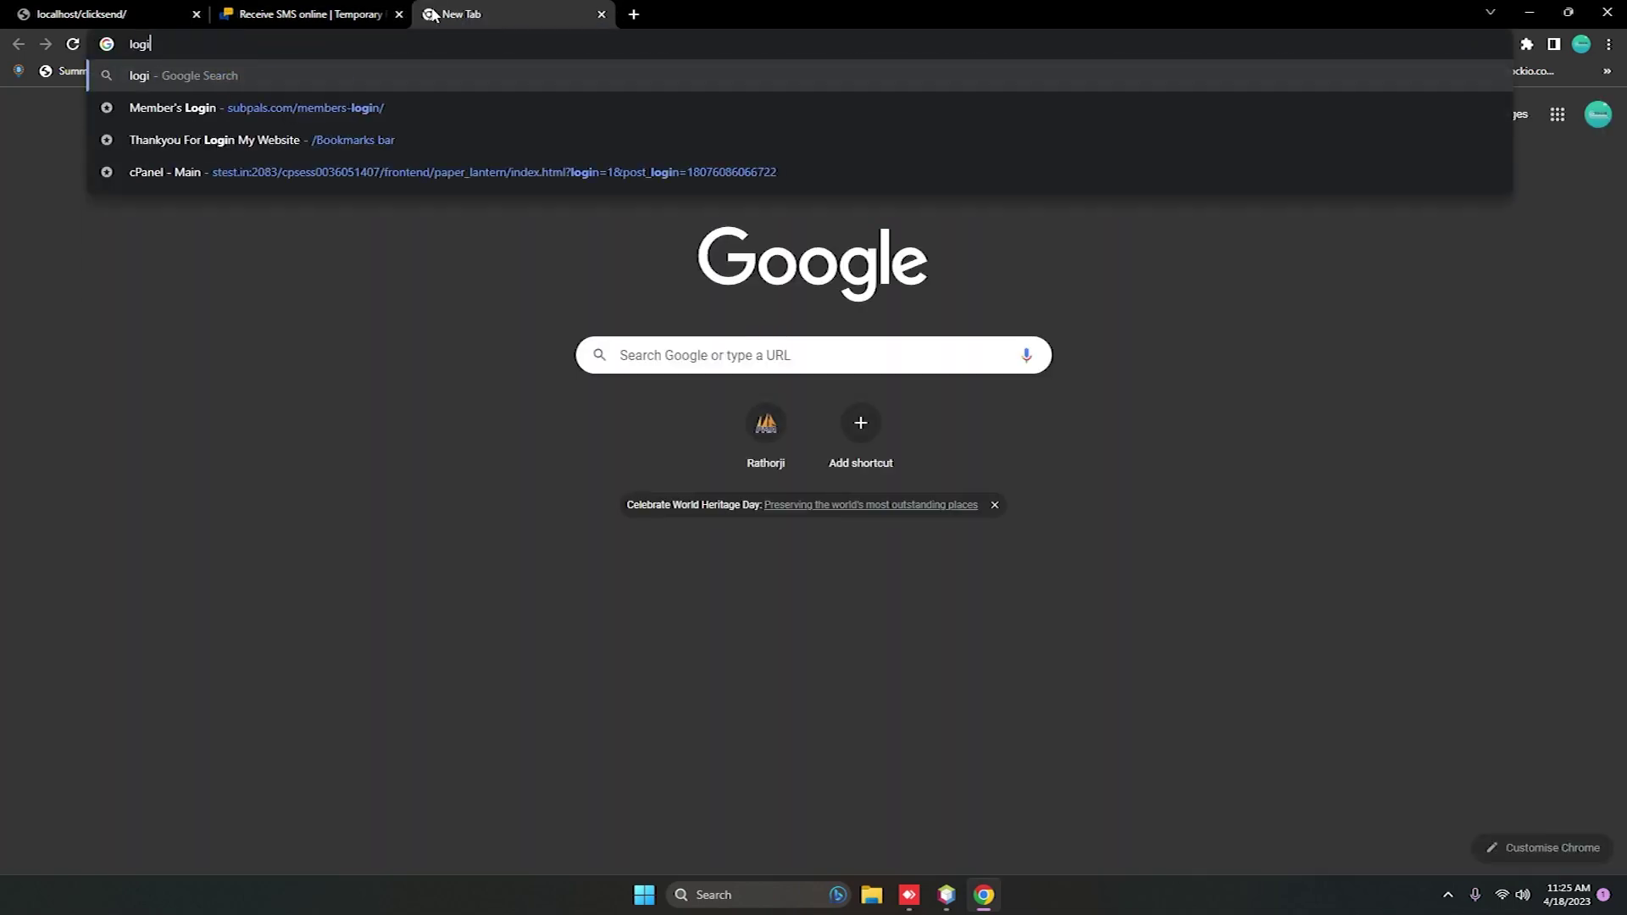
{"action": "key", "text": "BackSpace"}
{"action": "key", "text": "BackSpace"}
{"action": "key", "text": "BackSpace"}
{"action": "type", "text": "clicksend"}
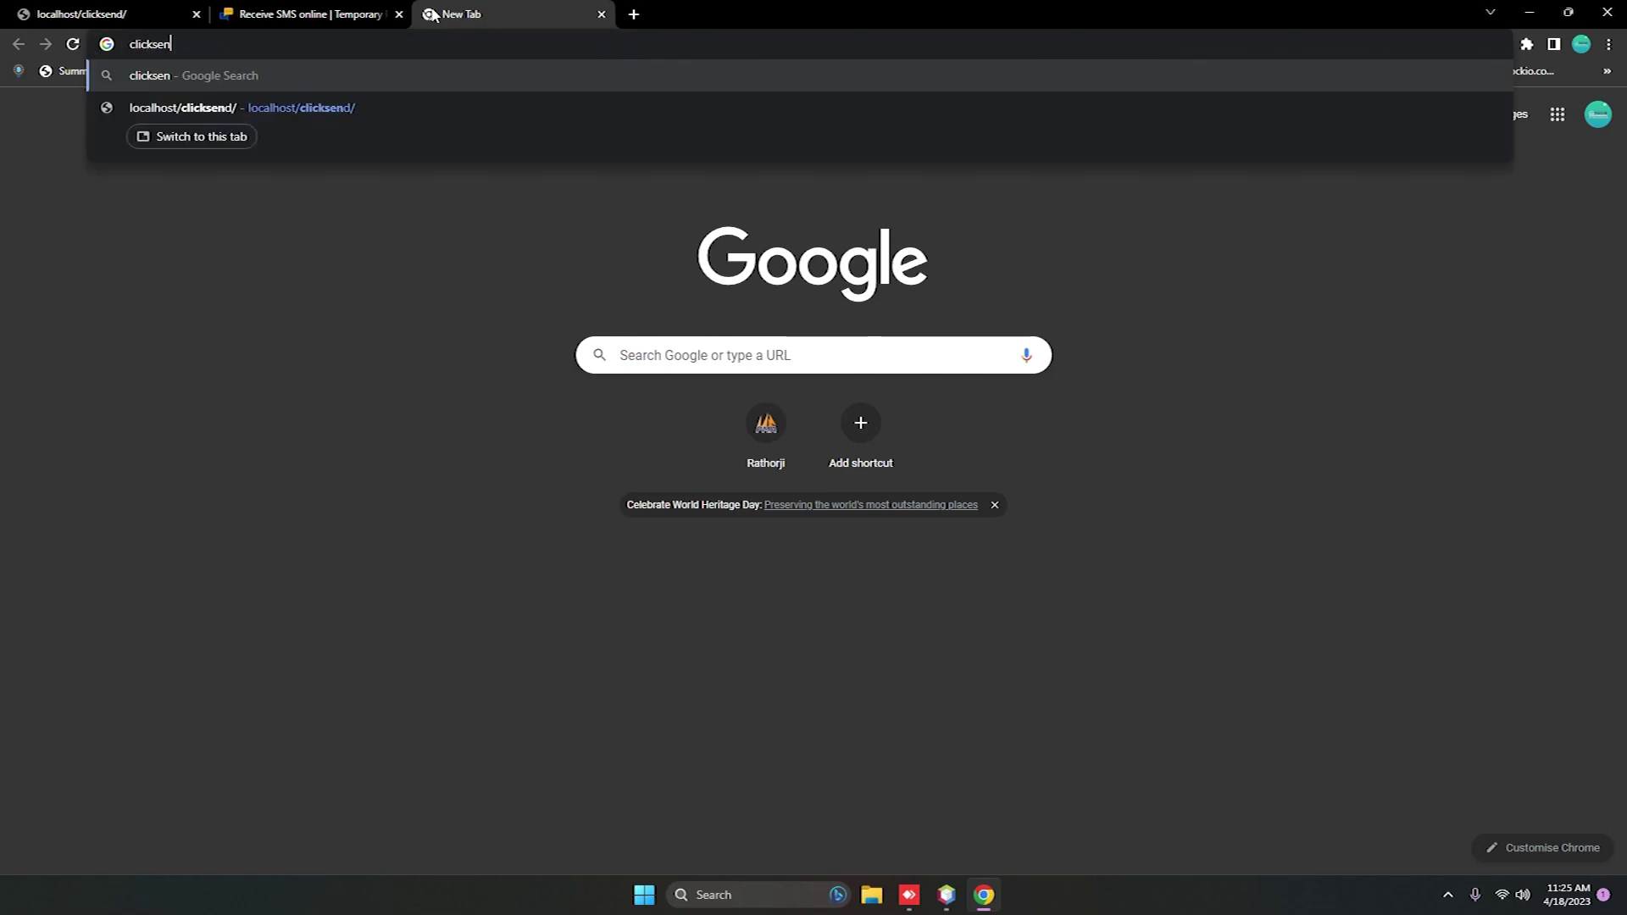
{"action": "key", "text": "Return"}
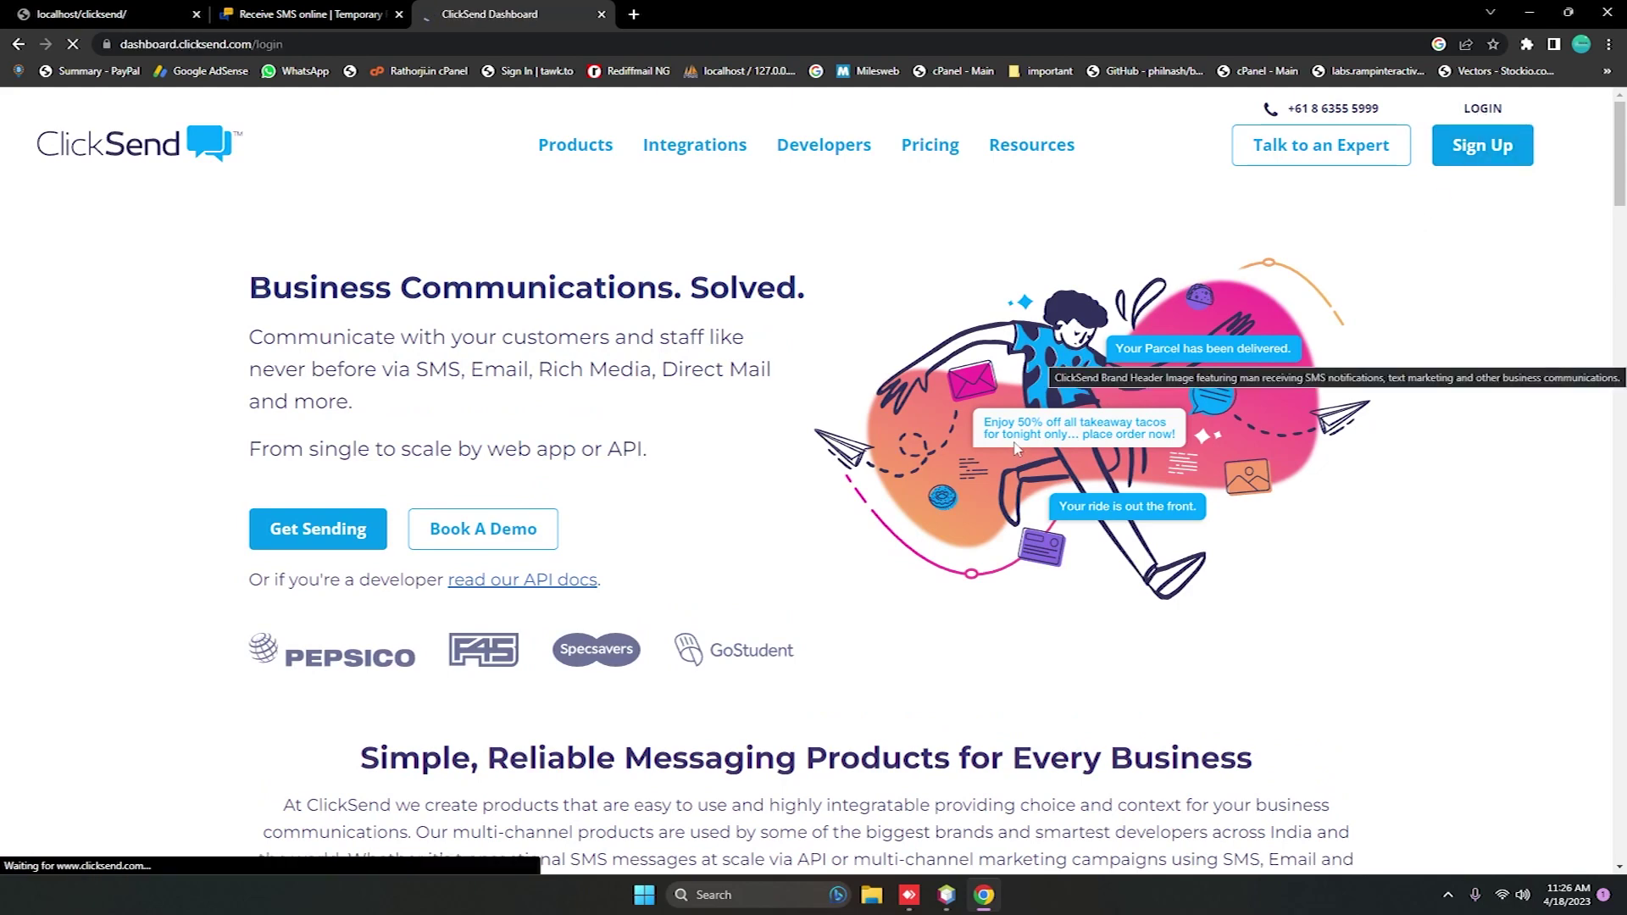
{"action": "left_click", "coordinate": [89, 12]}
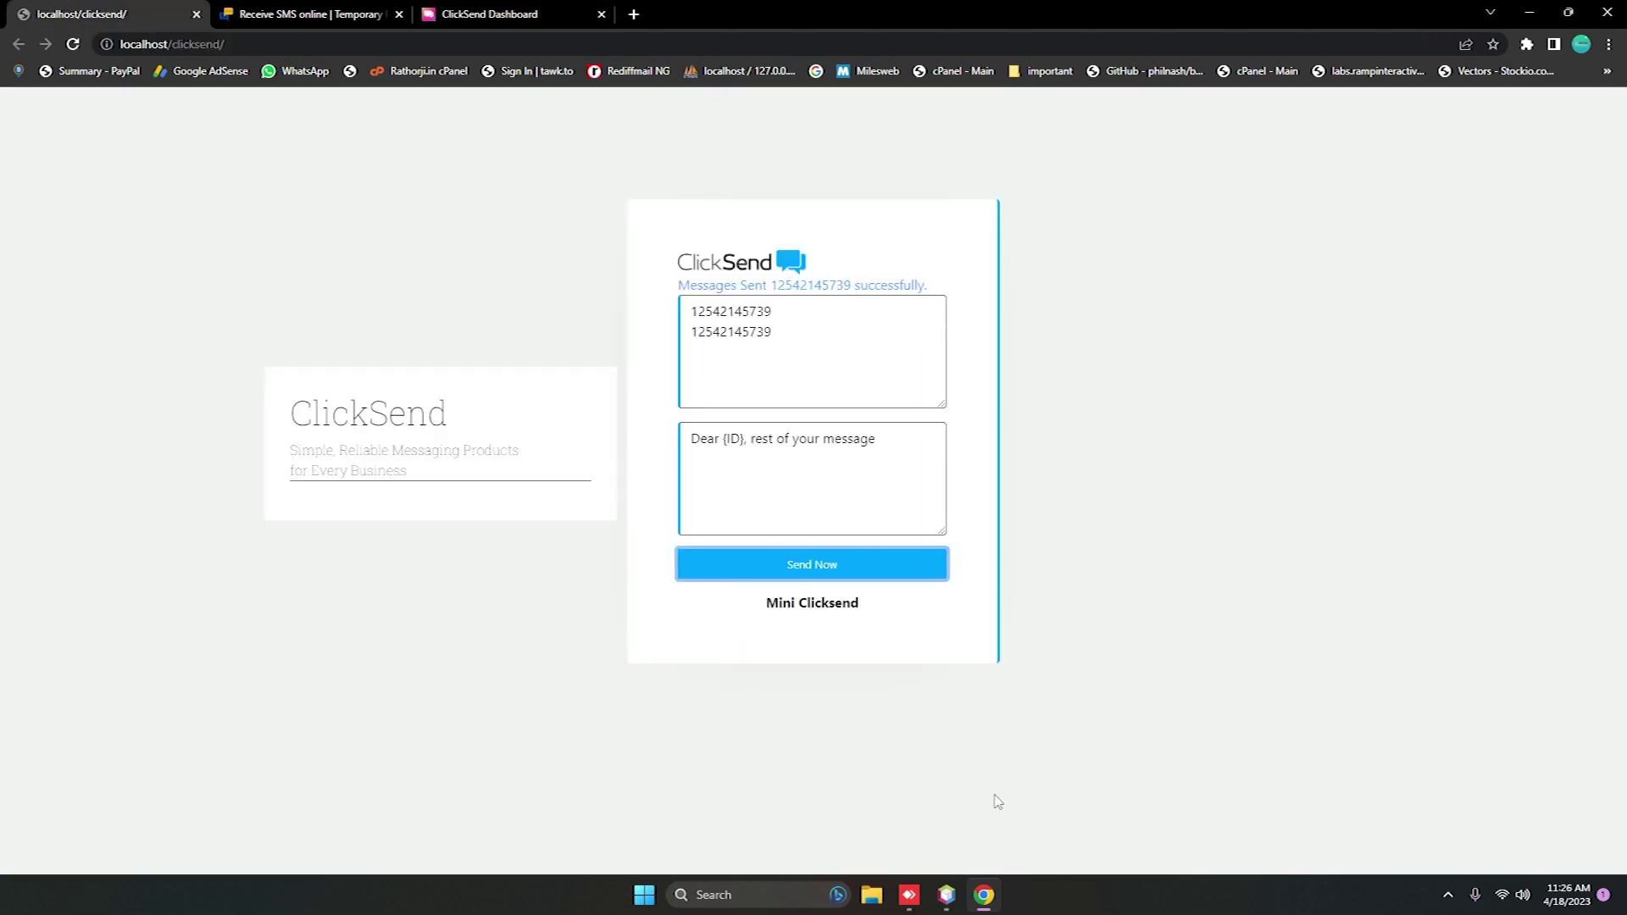
Step: Close both main.js tabs and index.php, then show the clicksend project folder
{"action": "left_click", "coordinate": [947, 893]}
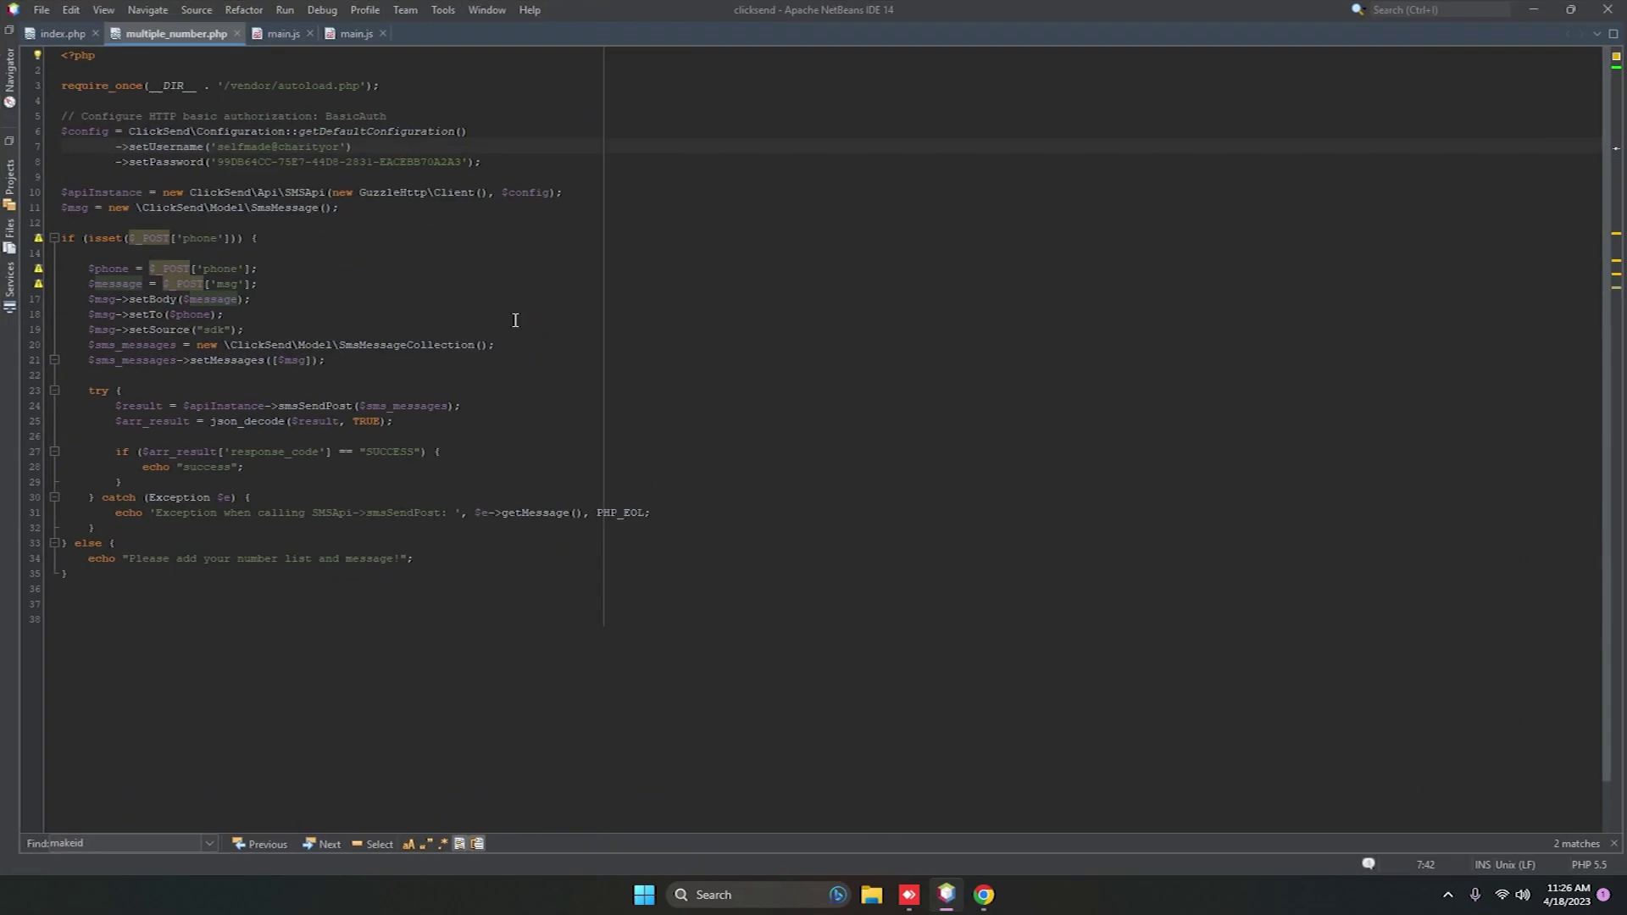
{"action": "left_click", "coordinate": [283, 34]}
{"action": "left_click", "coordinate": [382, 33]}
{"action": "left_click", "coordinate": [310, 33]}
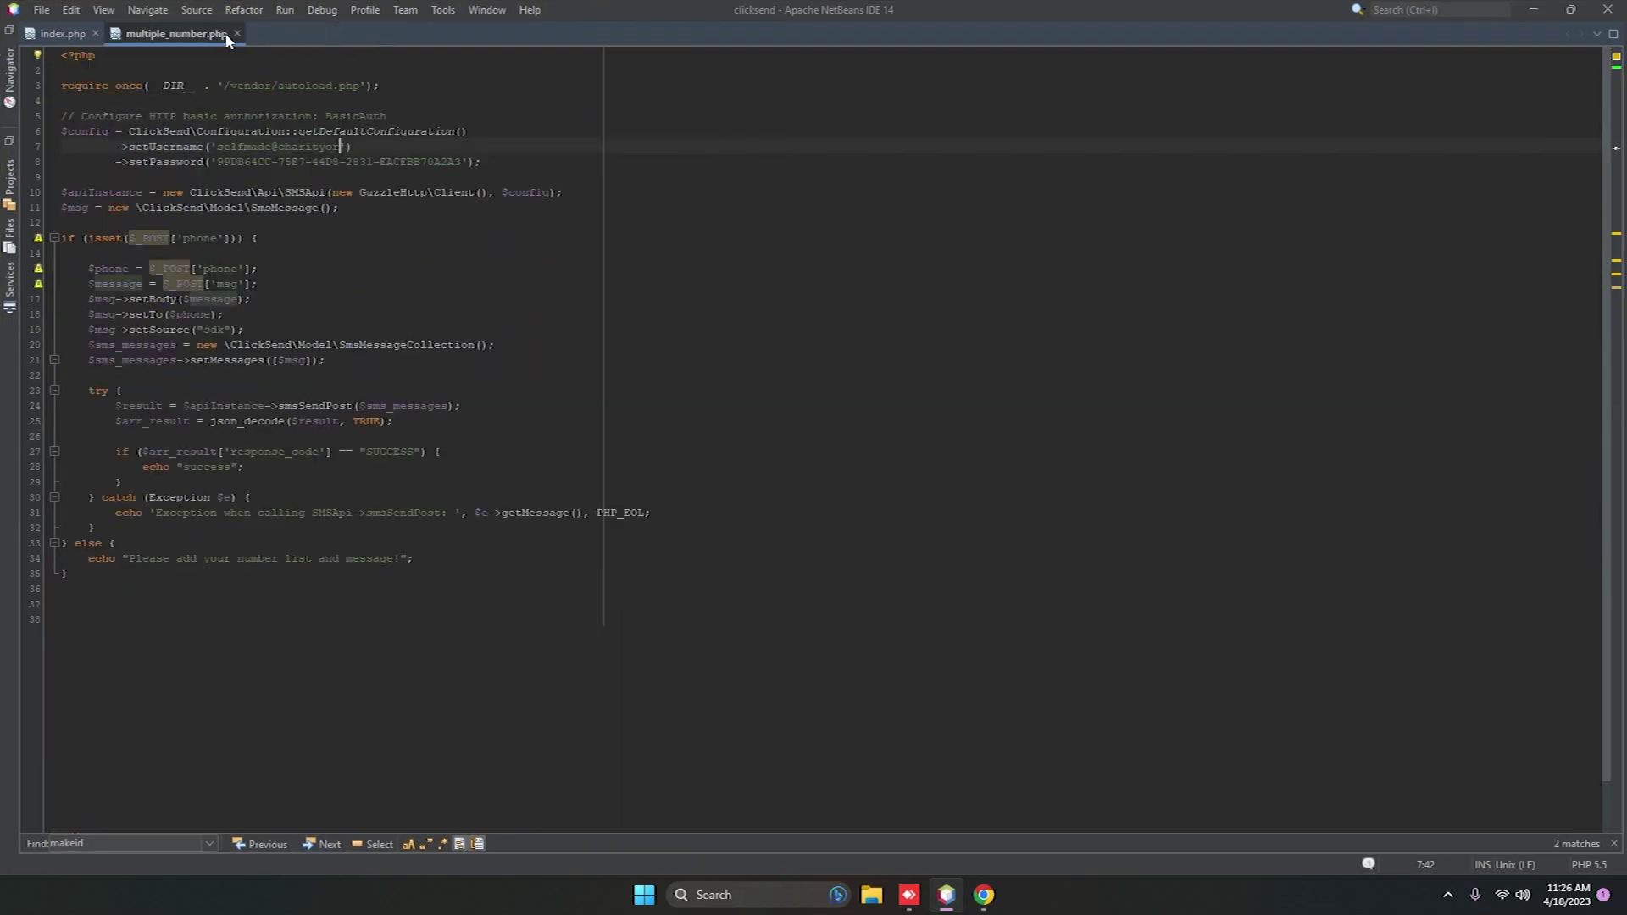
{"action": "left_click", "coordinate": [69, 33]}
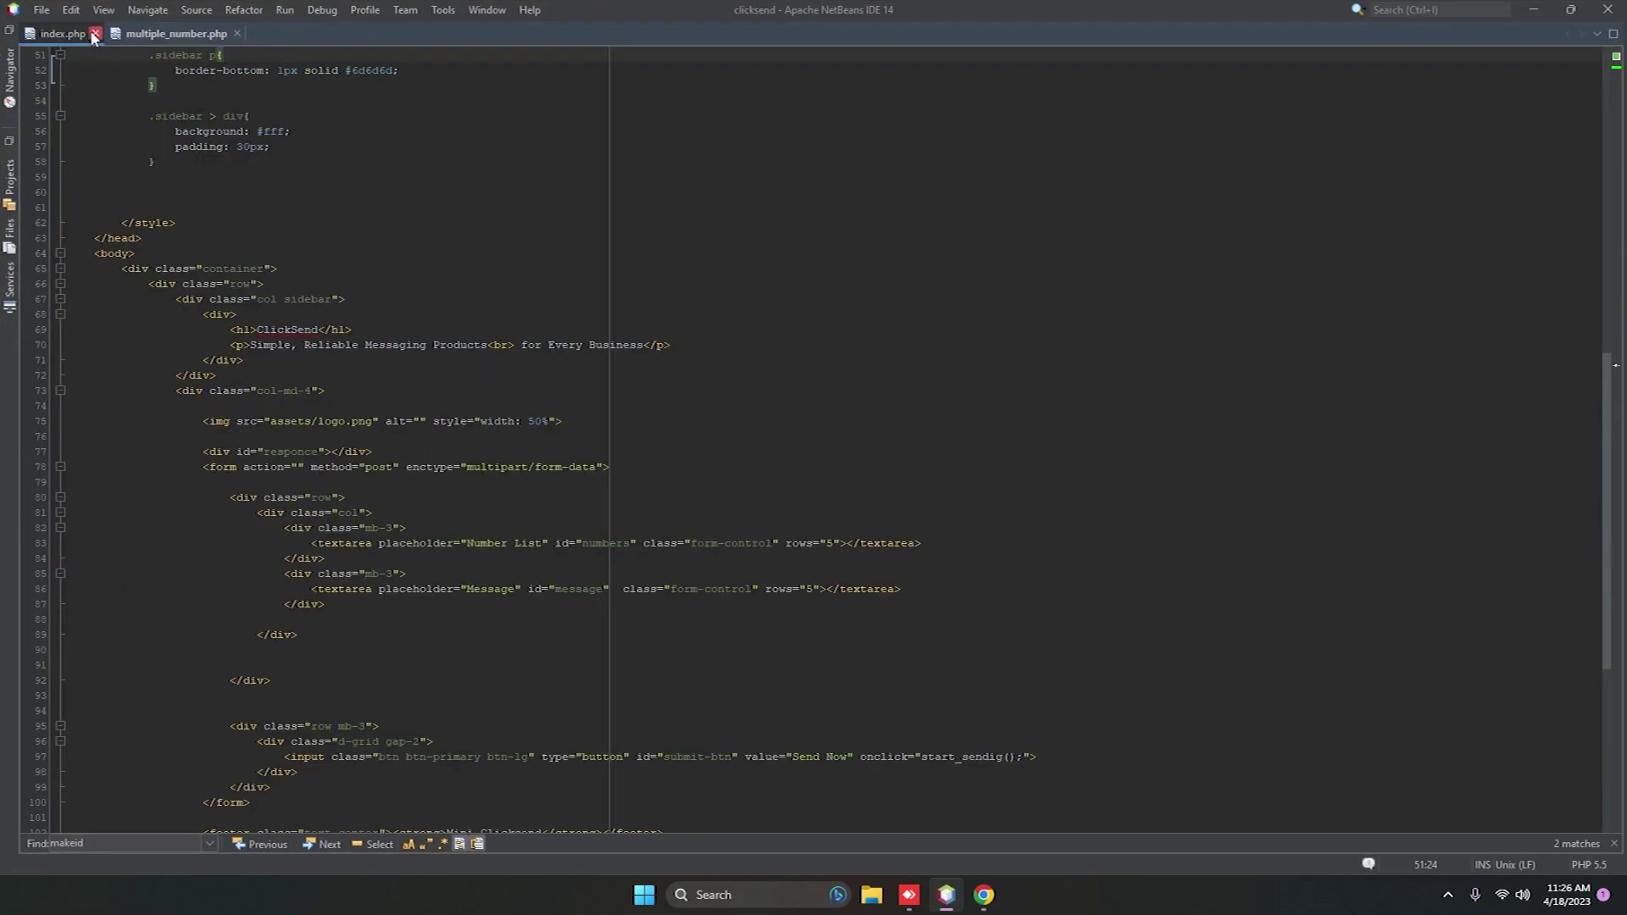
{"action": "left_click", "coordinate": [93, 35]}
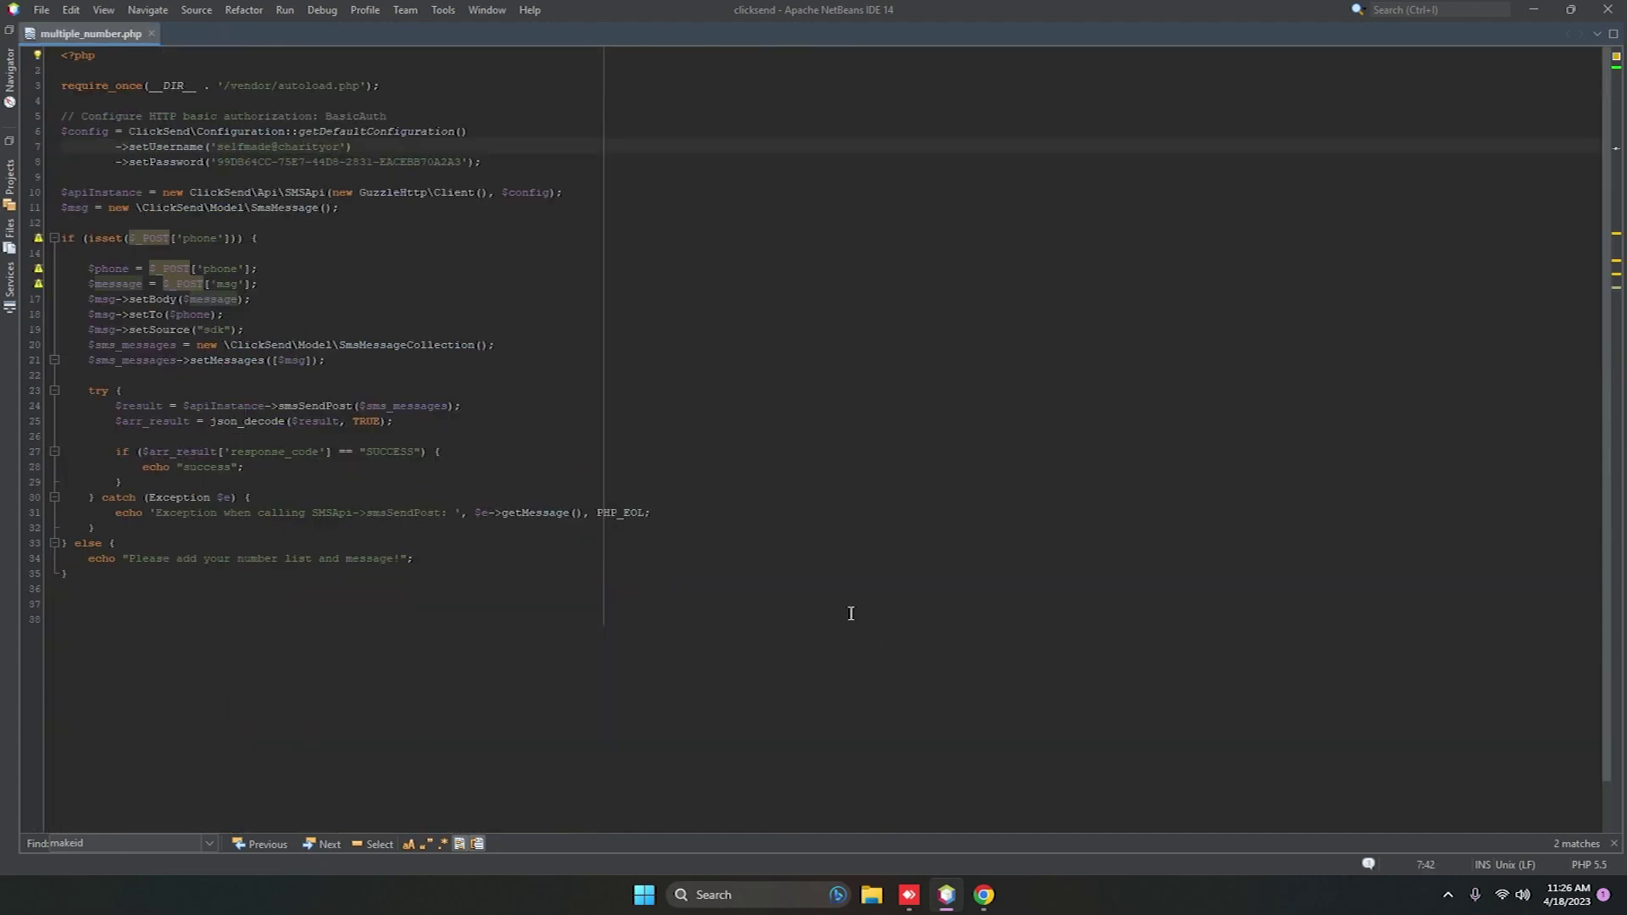
{"action": "left_click", "coordinate": [872, 895]}
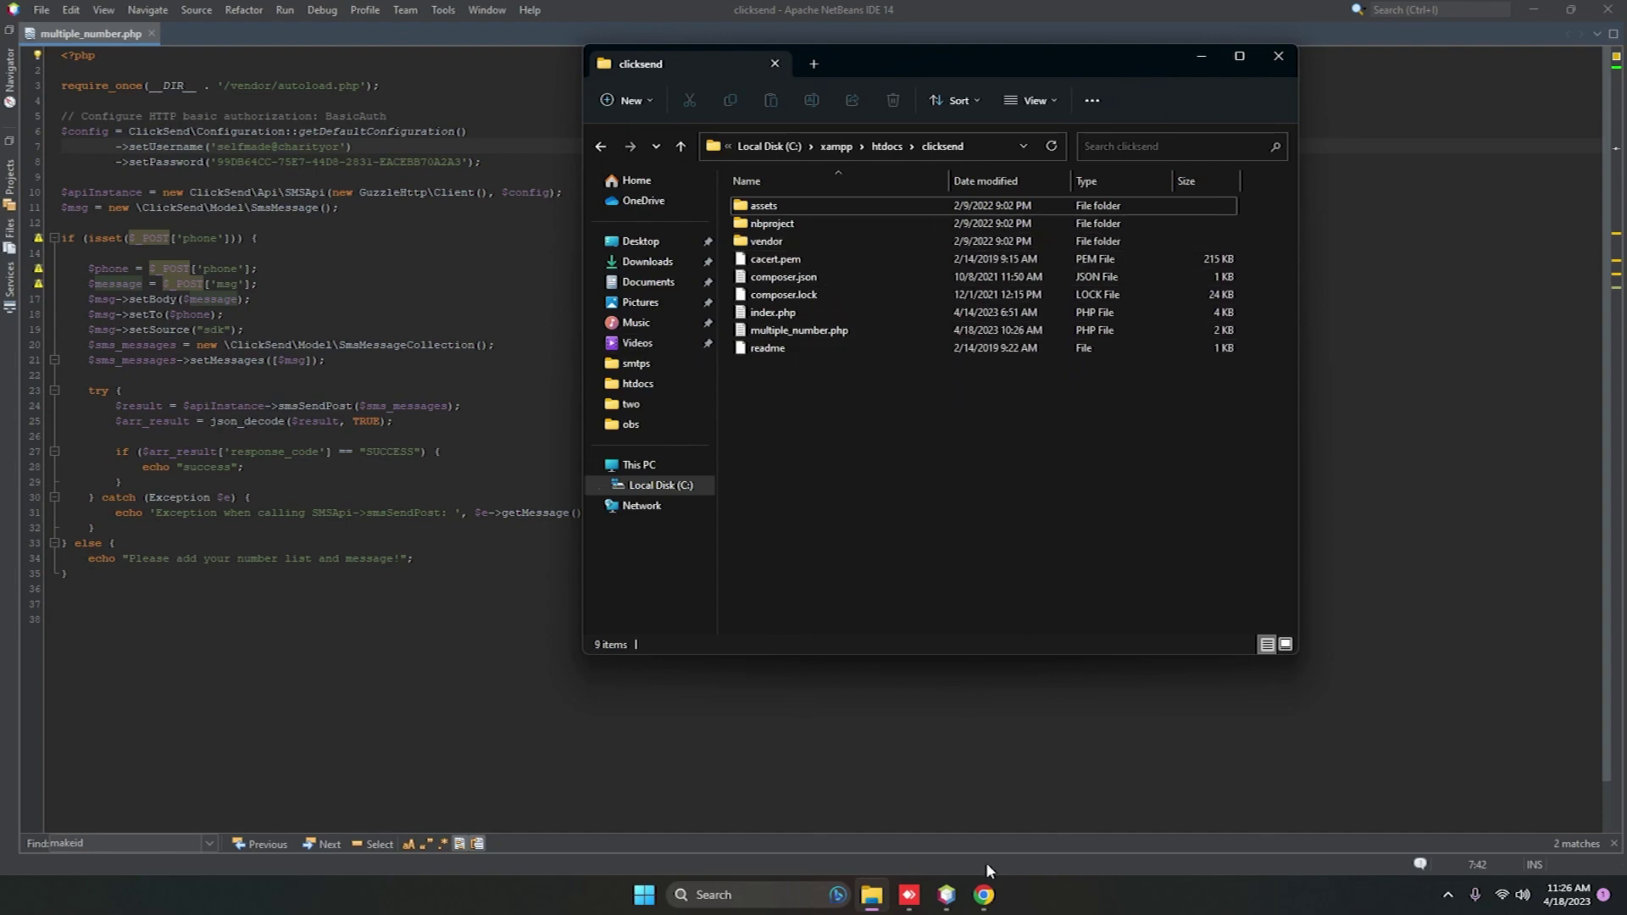
{"action": "left_click", "coordinate": [984, 890]}
Step: Search 'clicksend github' and open ClickSend's clicksend-php repository
{"action": "left_click", "coordinate": [636, 13]}
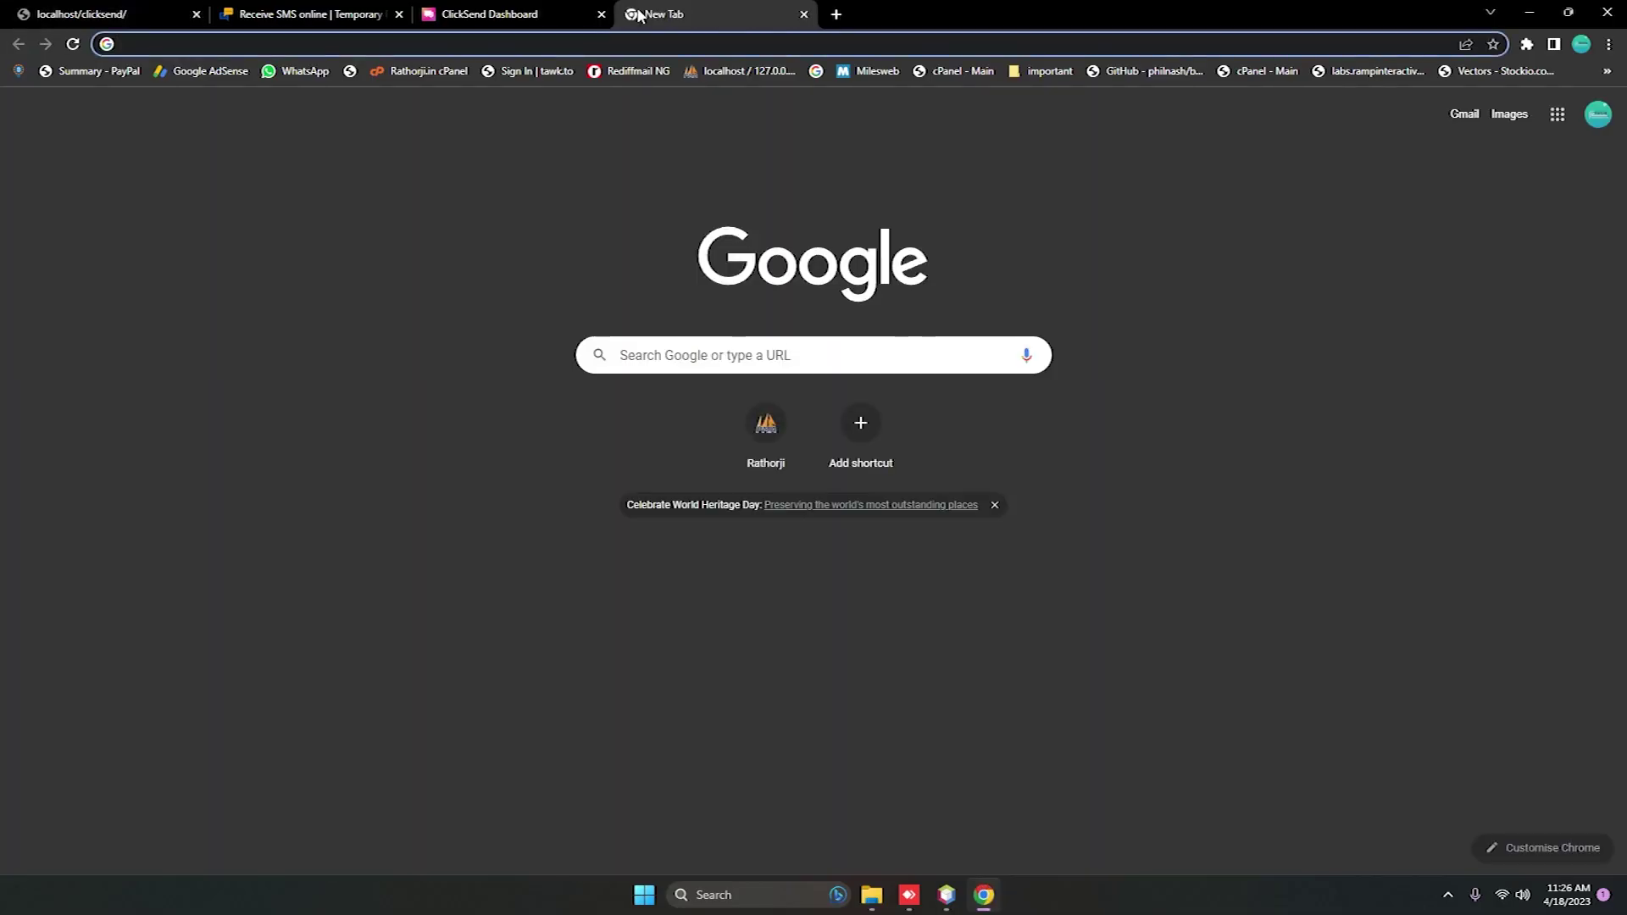
{"action": "type", "text": "clicksend gith"}
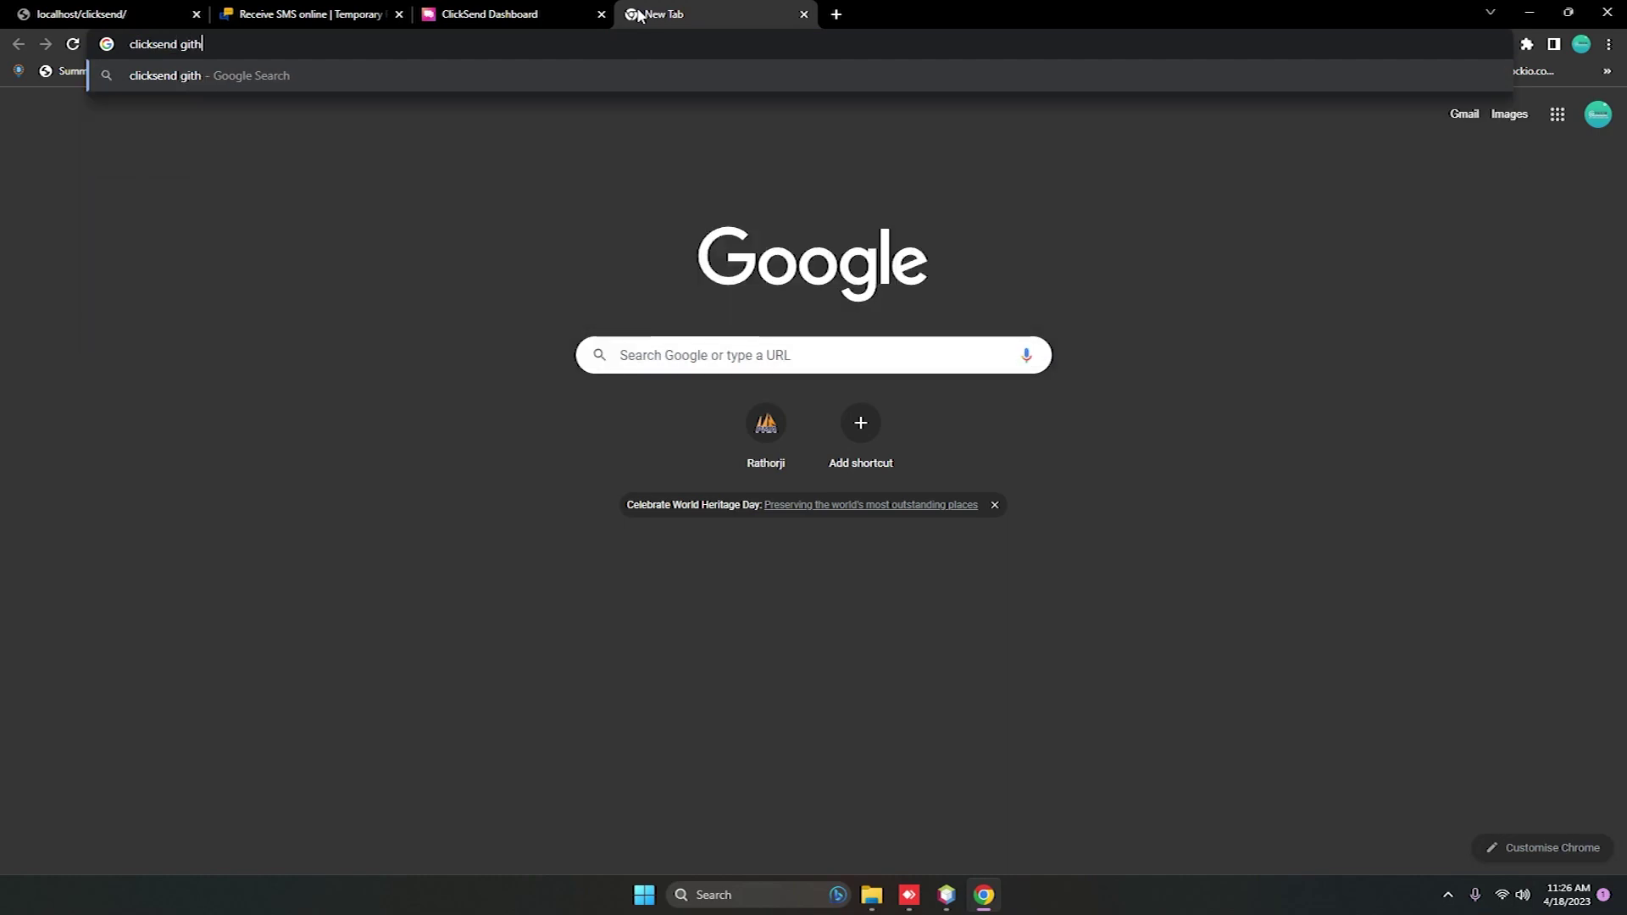
{"action": "type", "text": "ub"}
{"action": "key", "text": "Return"}
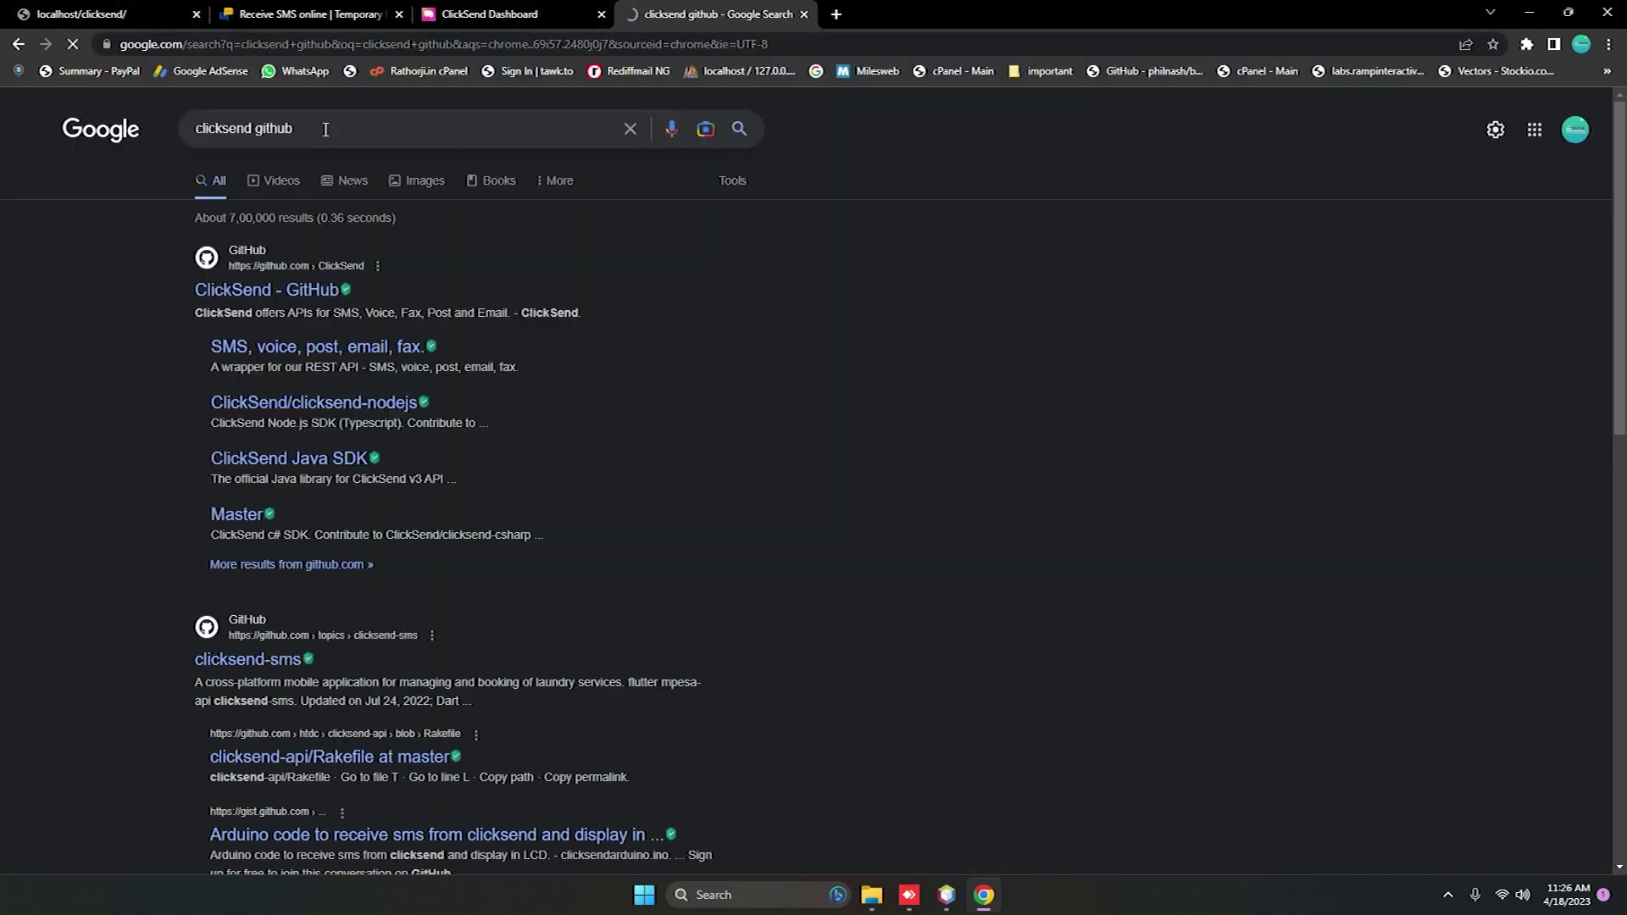
{"action": "left_click", "coordinate": [268, 289]}
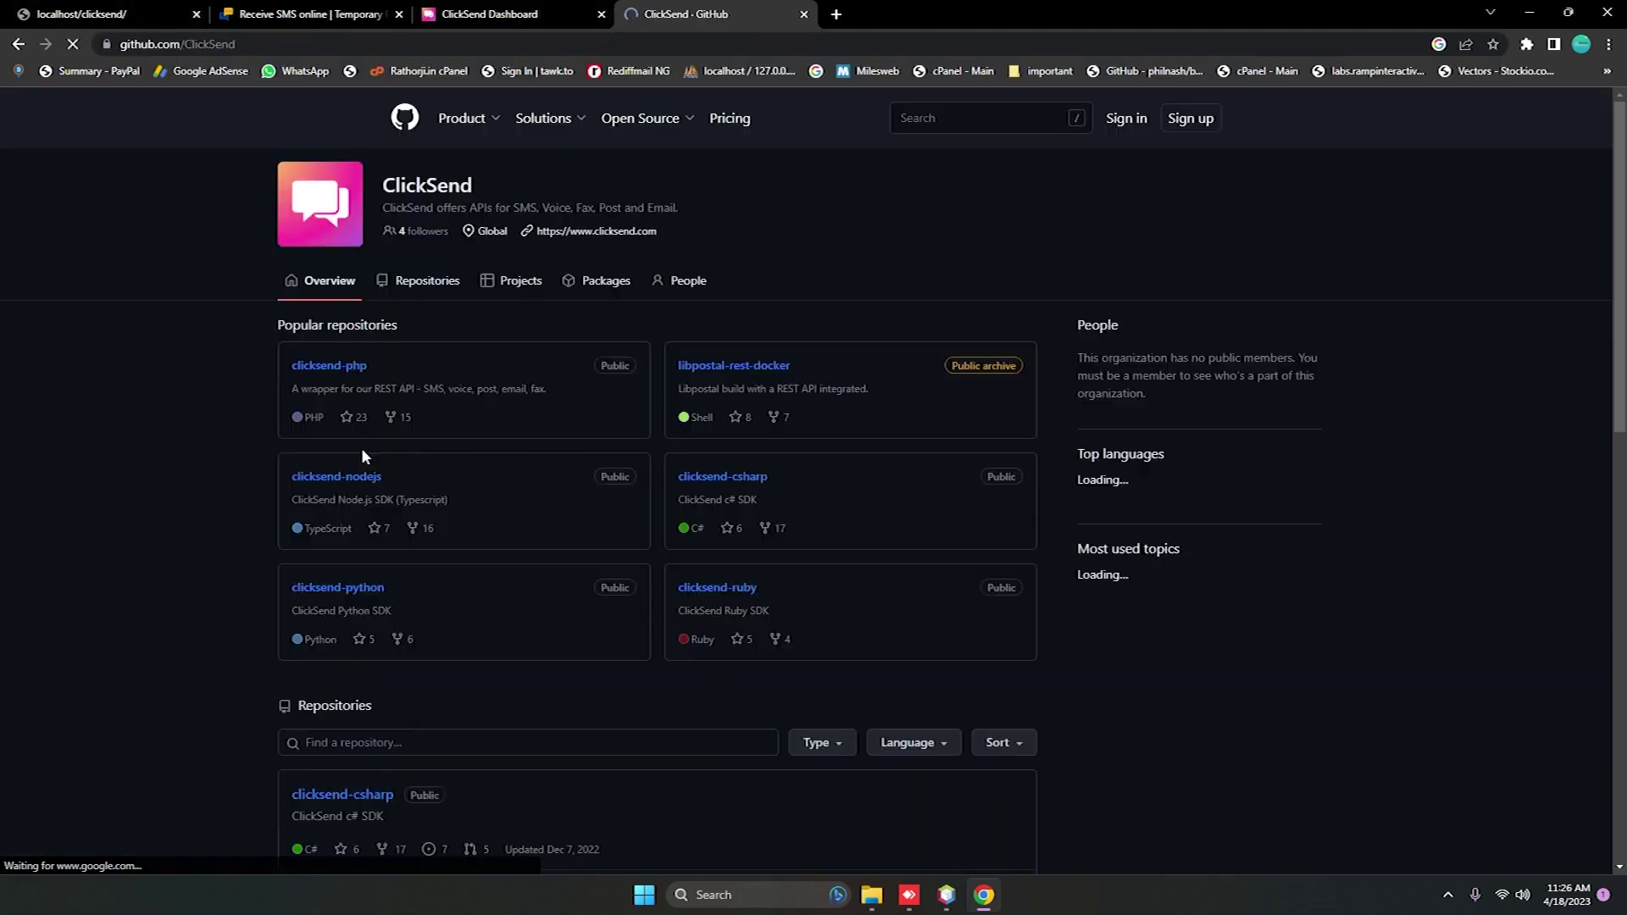
{"action": "scroll", "coordinate": [382, 452], "scroll_direction": "down", "scroll_amount": 5}
{"action": "scroll", "coordinate": [547, 440], "scroll_direction": "up", "scroll_amount": 5}
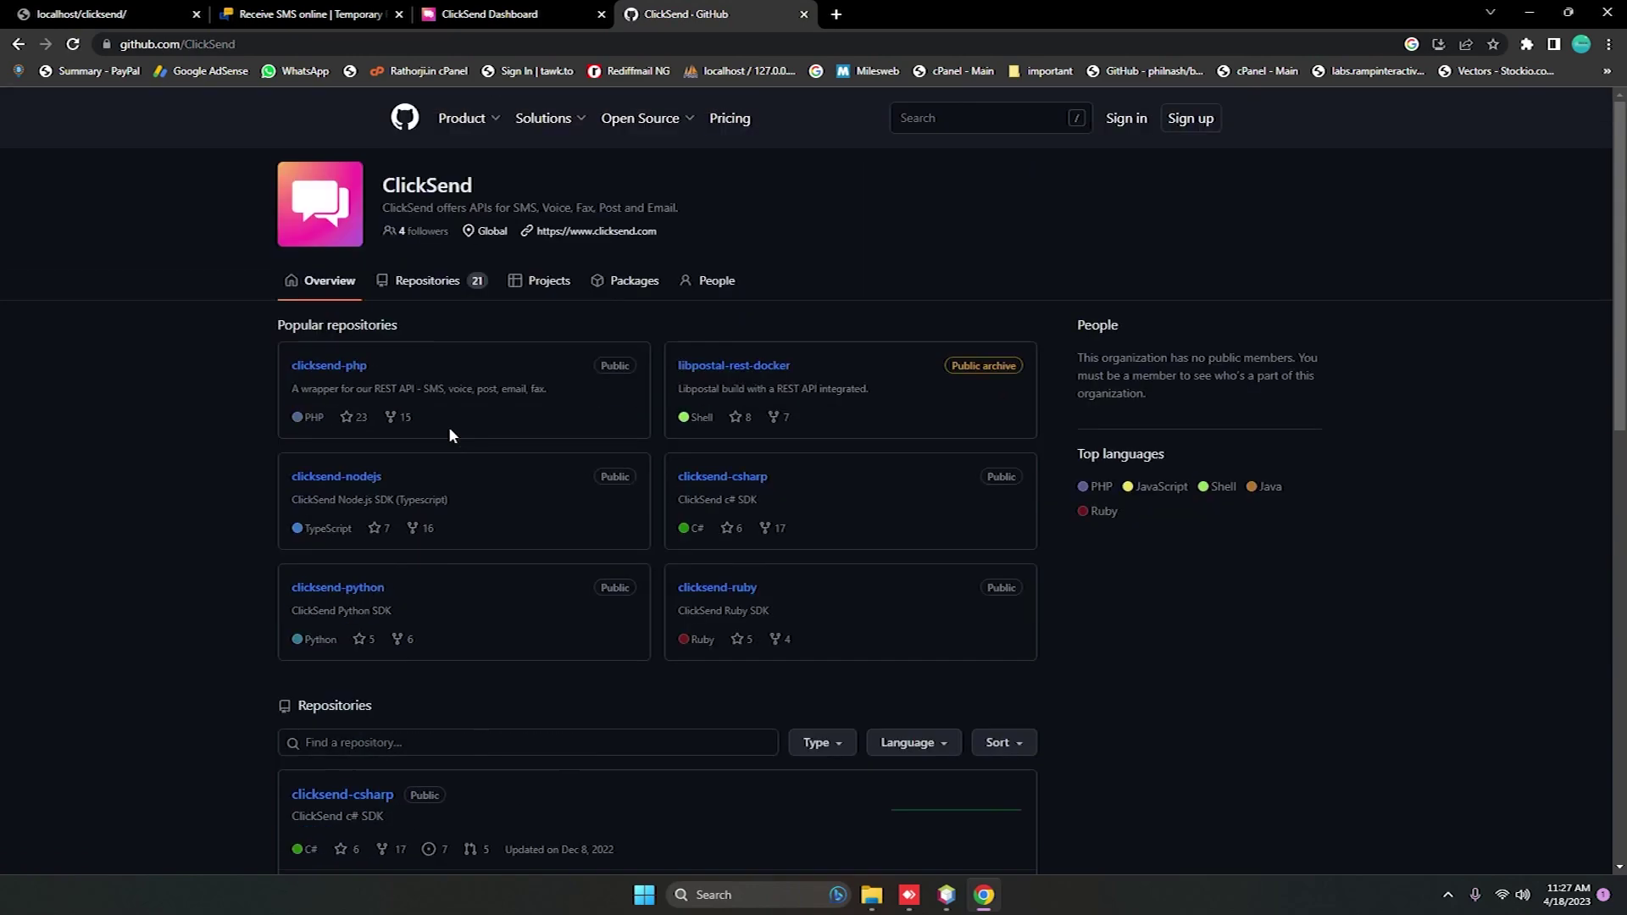
{"action": "left_click", "coordinate": [328, 366]}
{"action": "scroll", "coordinate": [589, 443], "scroll_direction": "down", "scroll_amount": 5}
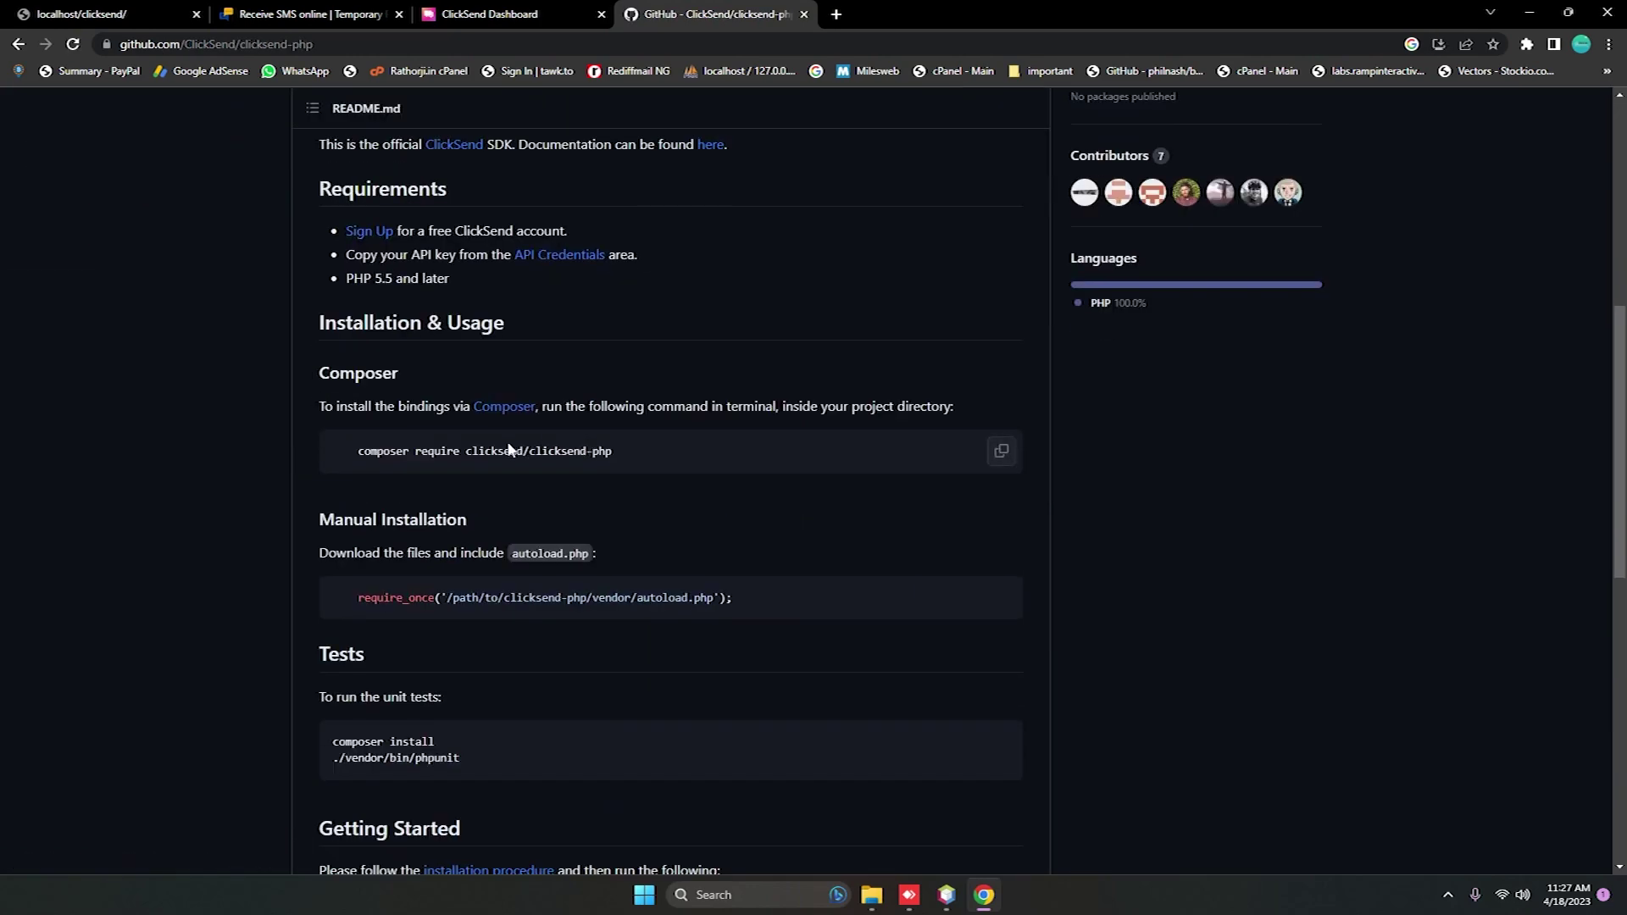
{"action": "left_click_drag", "start_coordinate": [361, 450], "coordinate": [683, 468]}
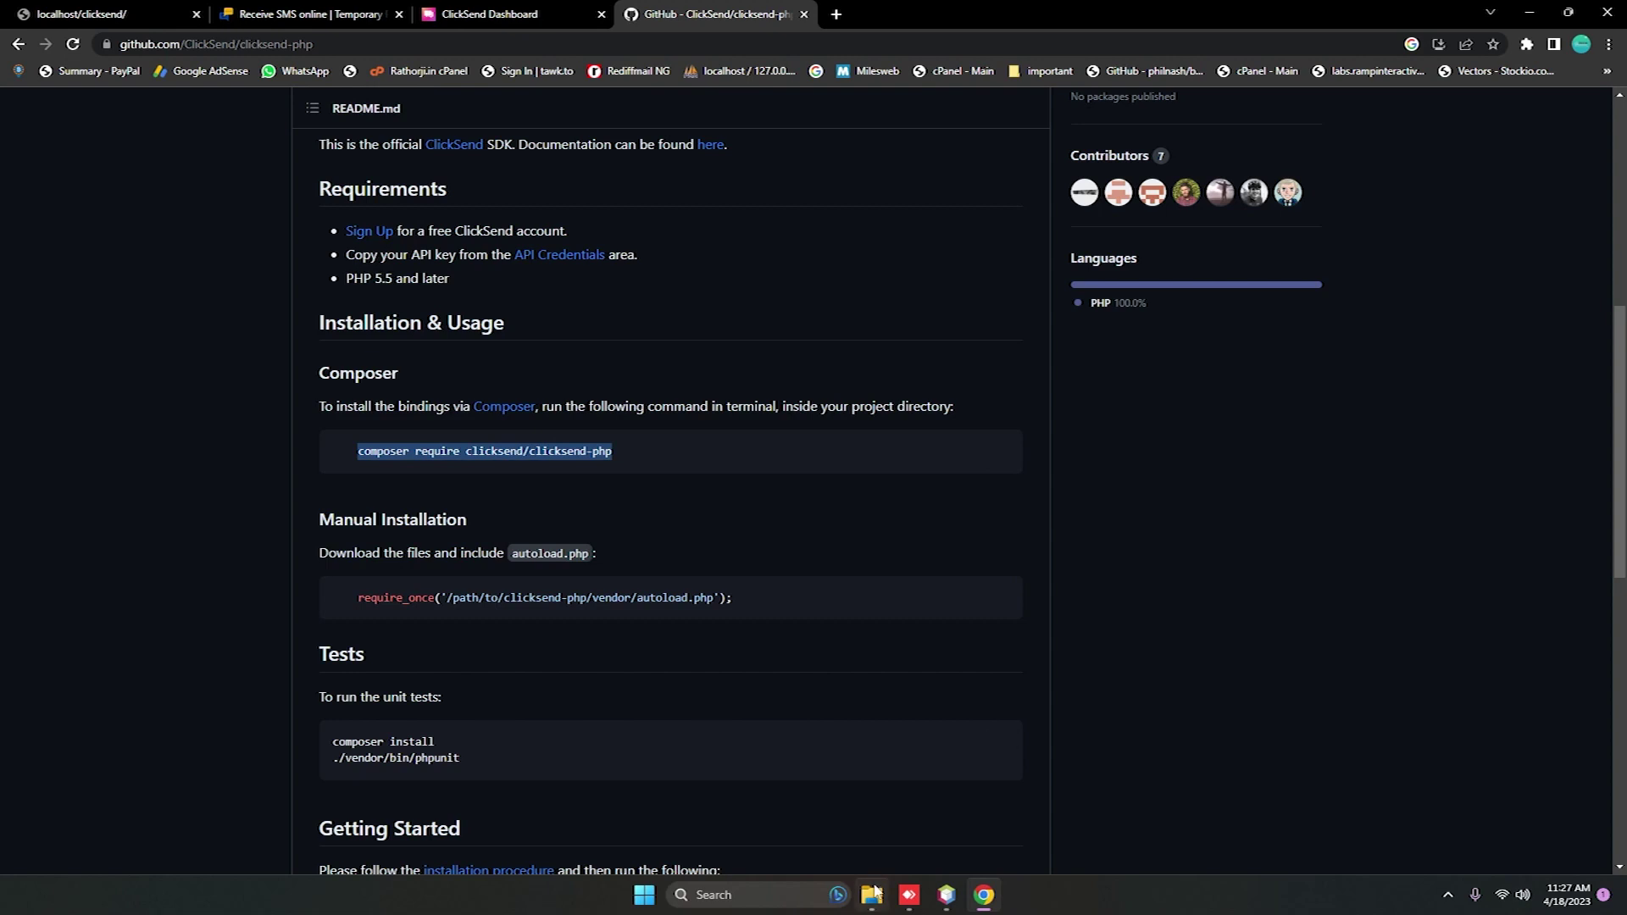
Step: Open cmd in the clicksend folder, paste 'composer require clicksend/clicksend-php', and minimise it
{"action": "mouse_move", "coordinate": [871, 895]}
{"action": "left_click", "coordinate": [861, 819]}
{"action": "left_click", "coordinate": [974, 152]}
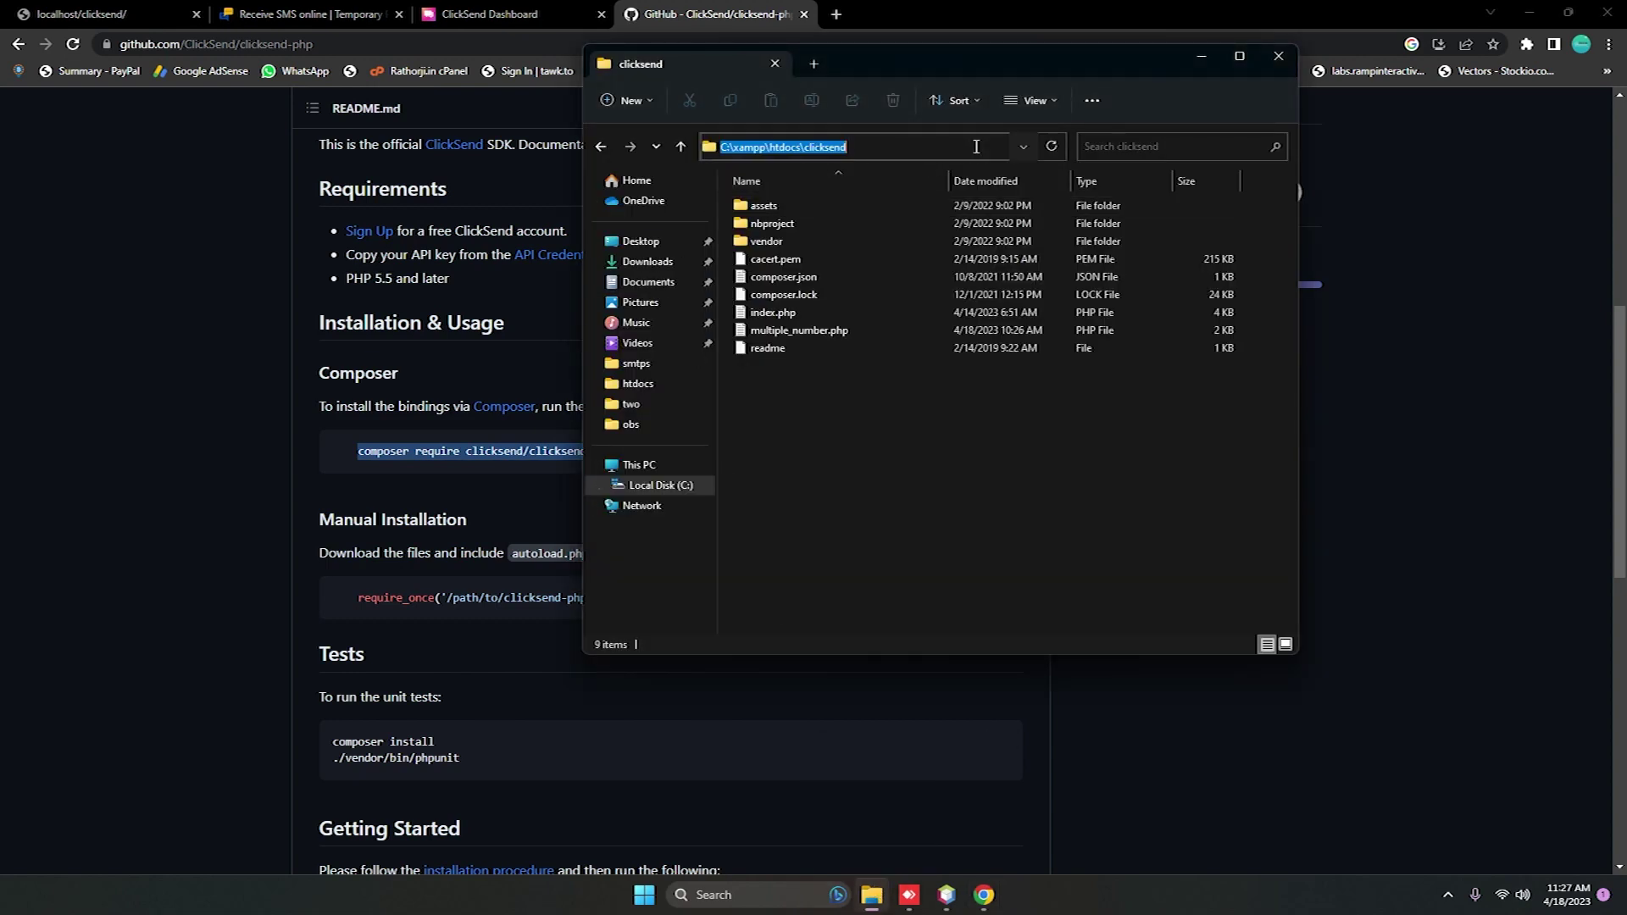
{"action": "type", "text": "cmd"}
{"action": "key", "text": "Return"}
{"action": "right_click", "coordinate": [485, 327]}
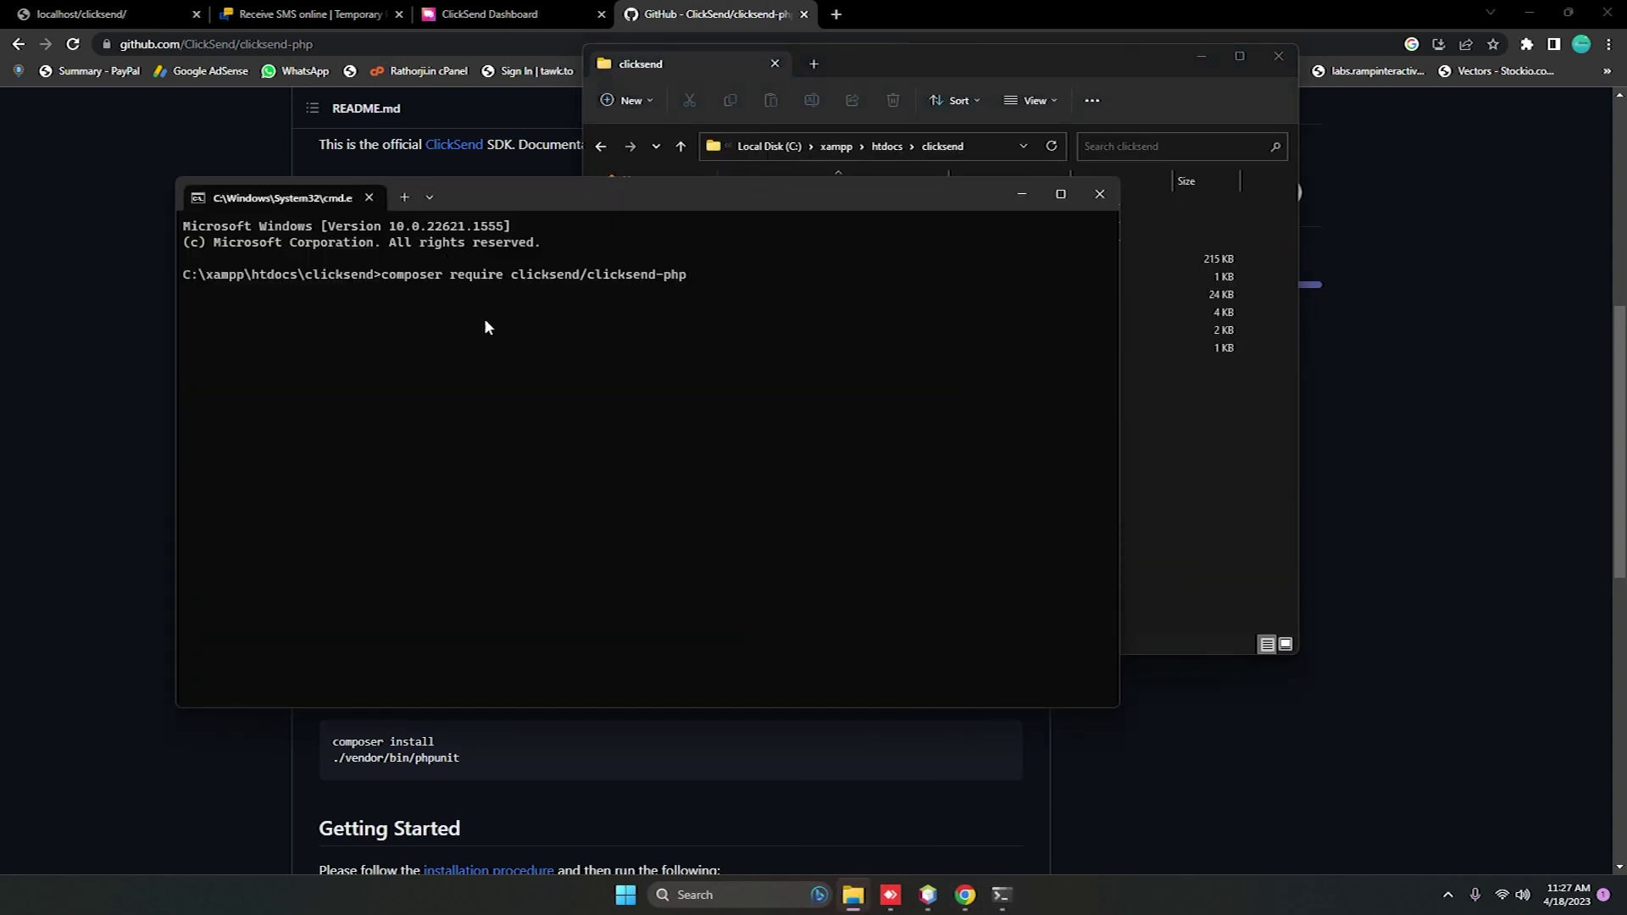
{"action": "left_click", "coordinate": [1021, 195]}
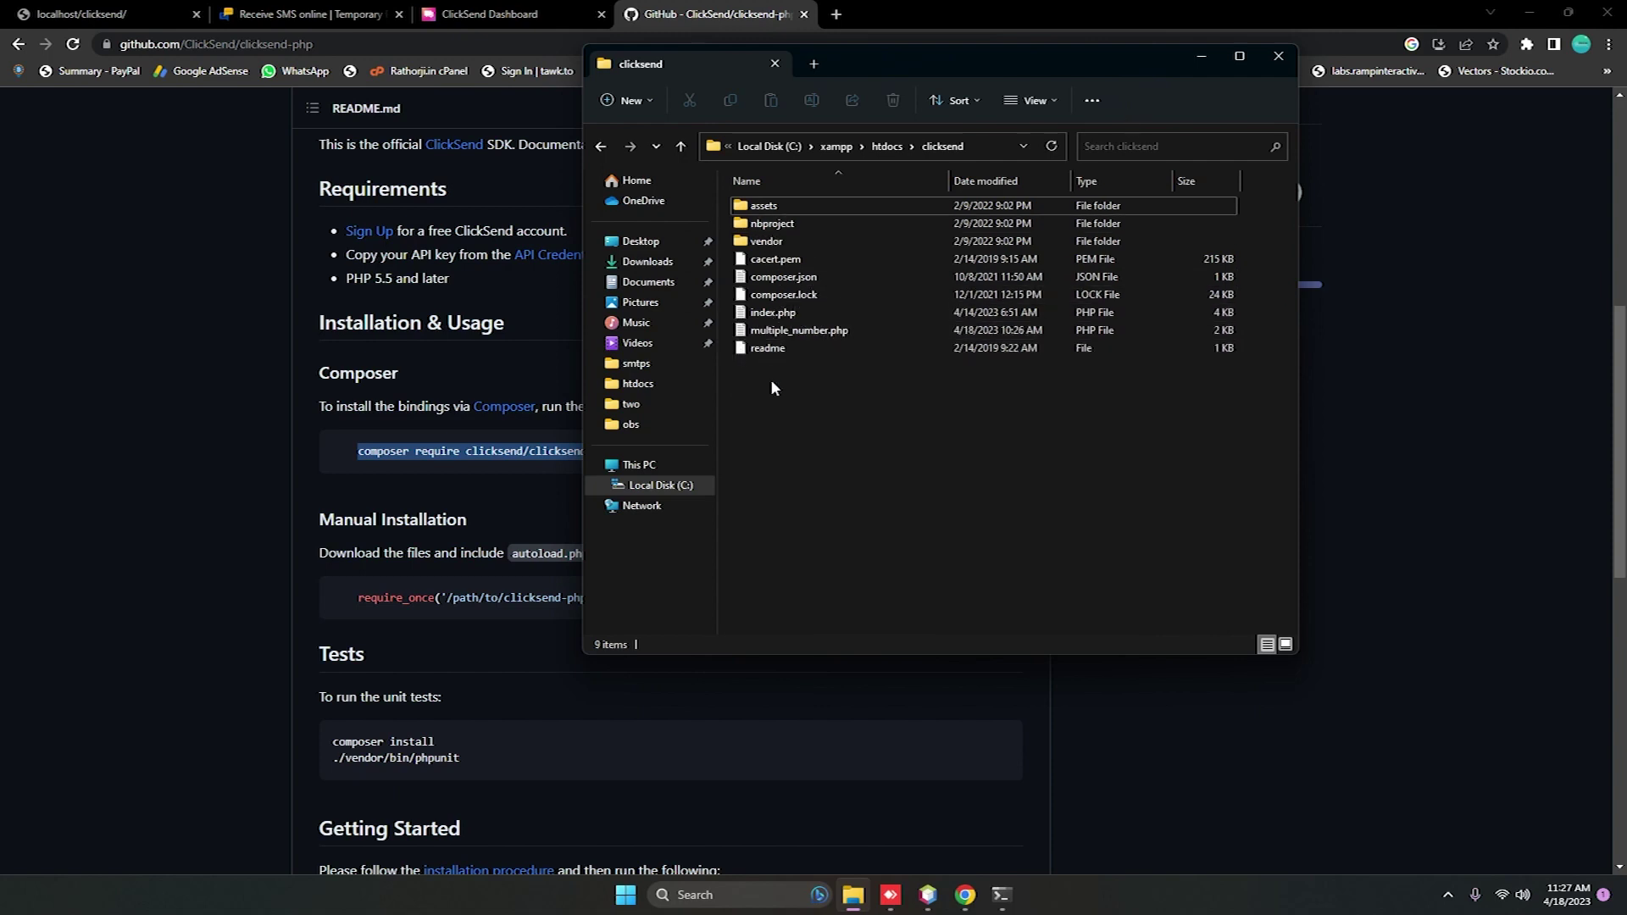
Step: Select index.php and move the Explorer window aside
{"action": "left_click", "coordinate": [770, 313]}
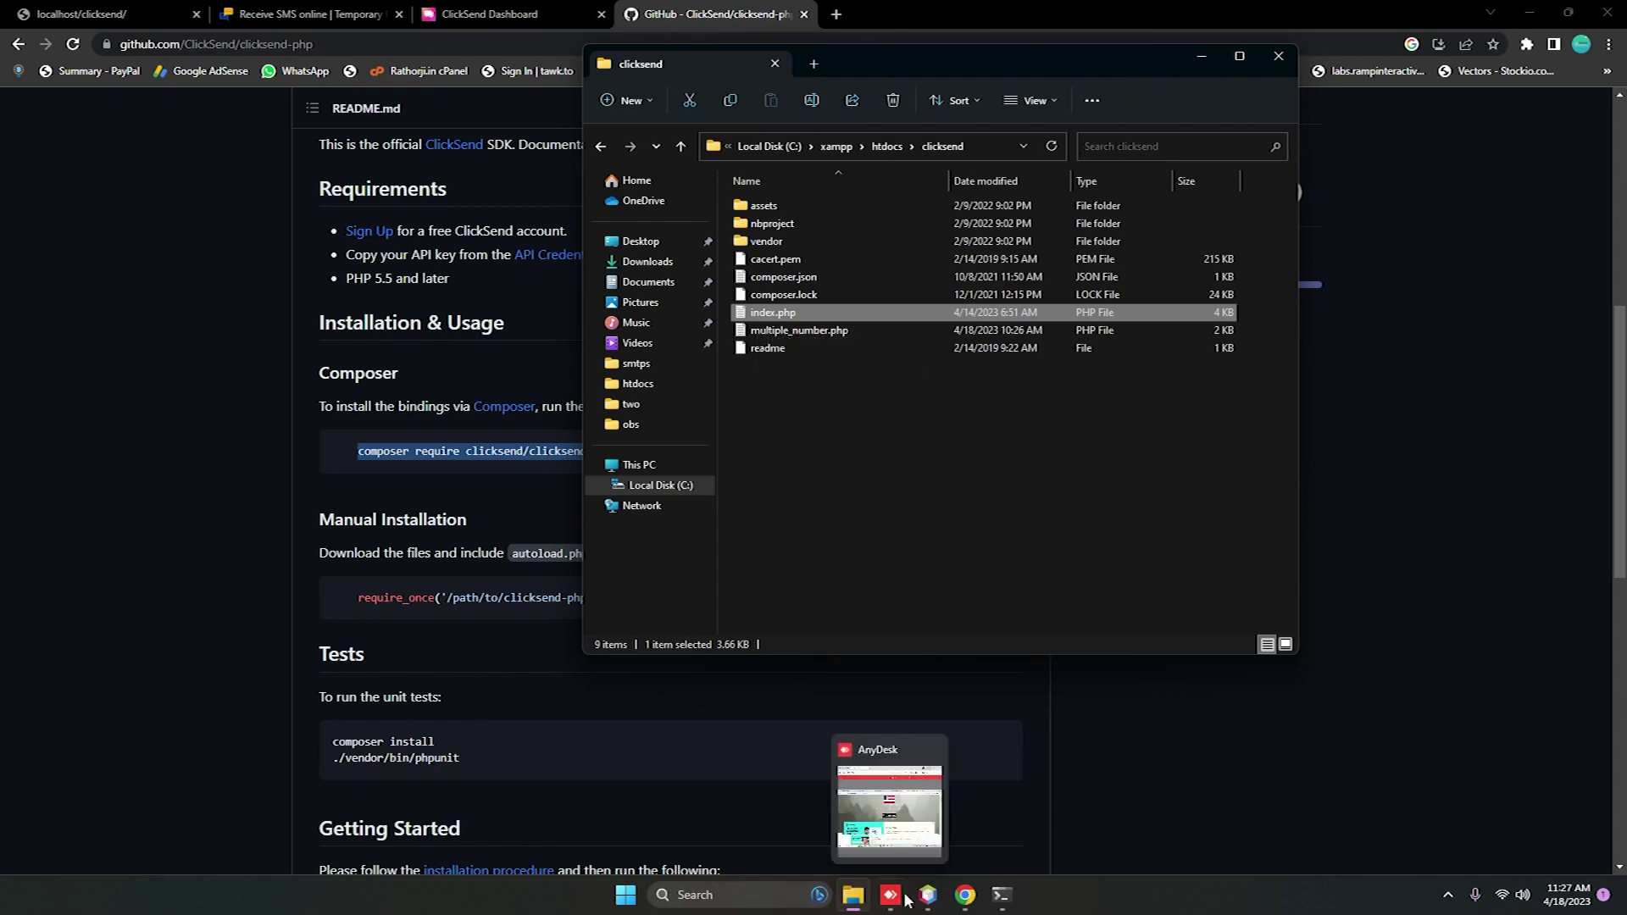
{"action": "left_click_drag", "start_coordinate": [1006, 63], "coordinate": [1370, 140]}
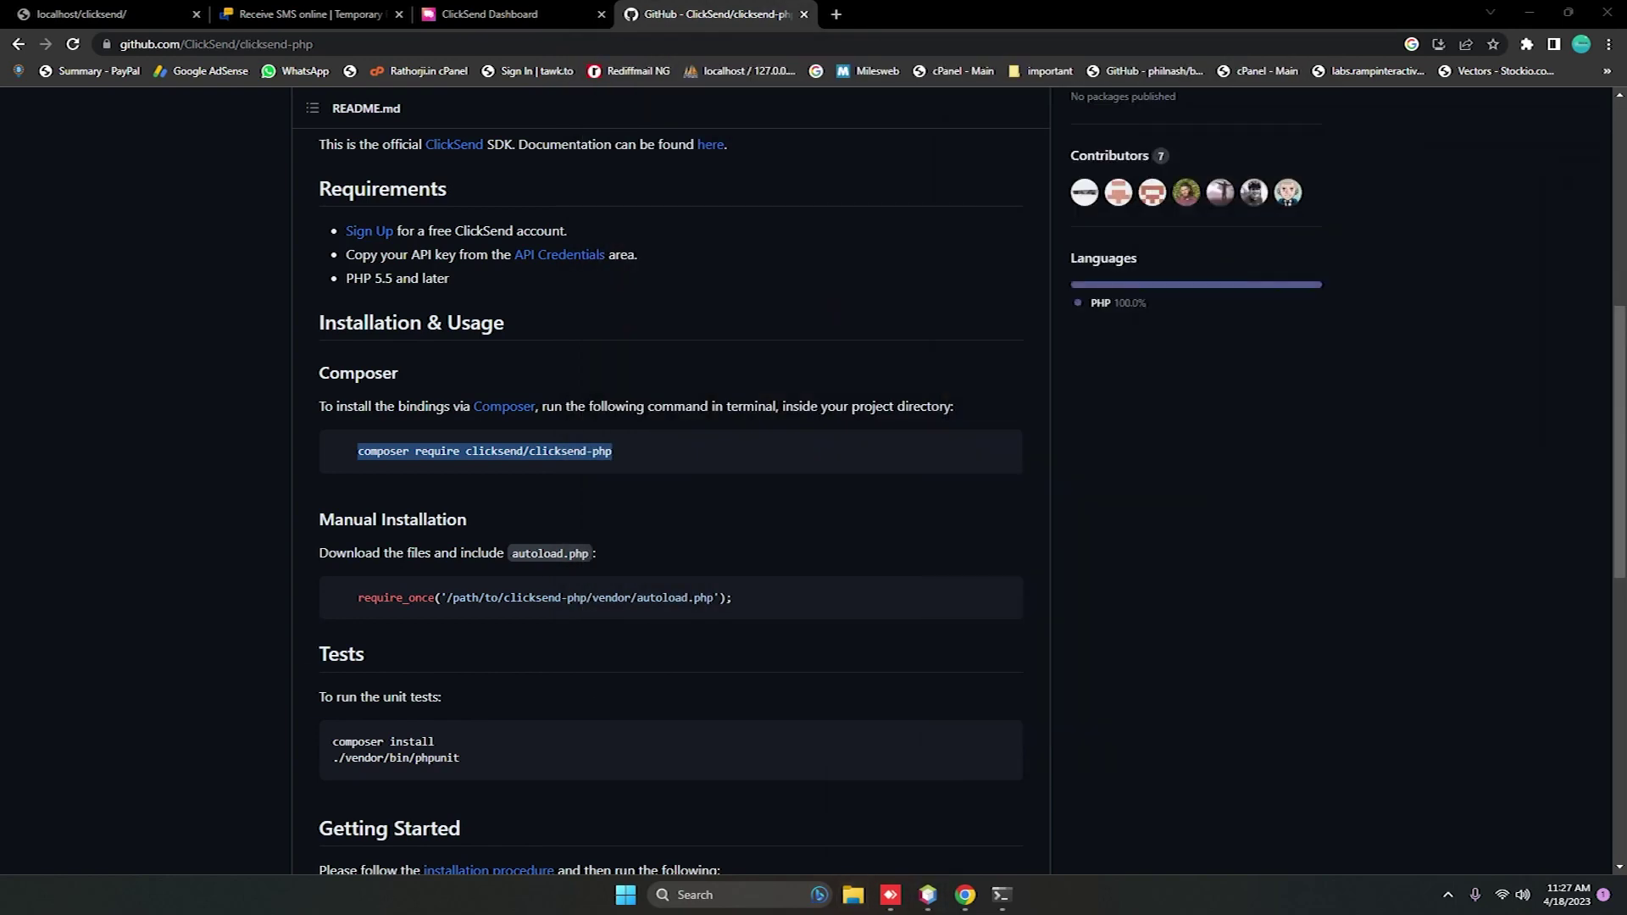
{"action": "left_click", "coordinate": [928, 895]}
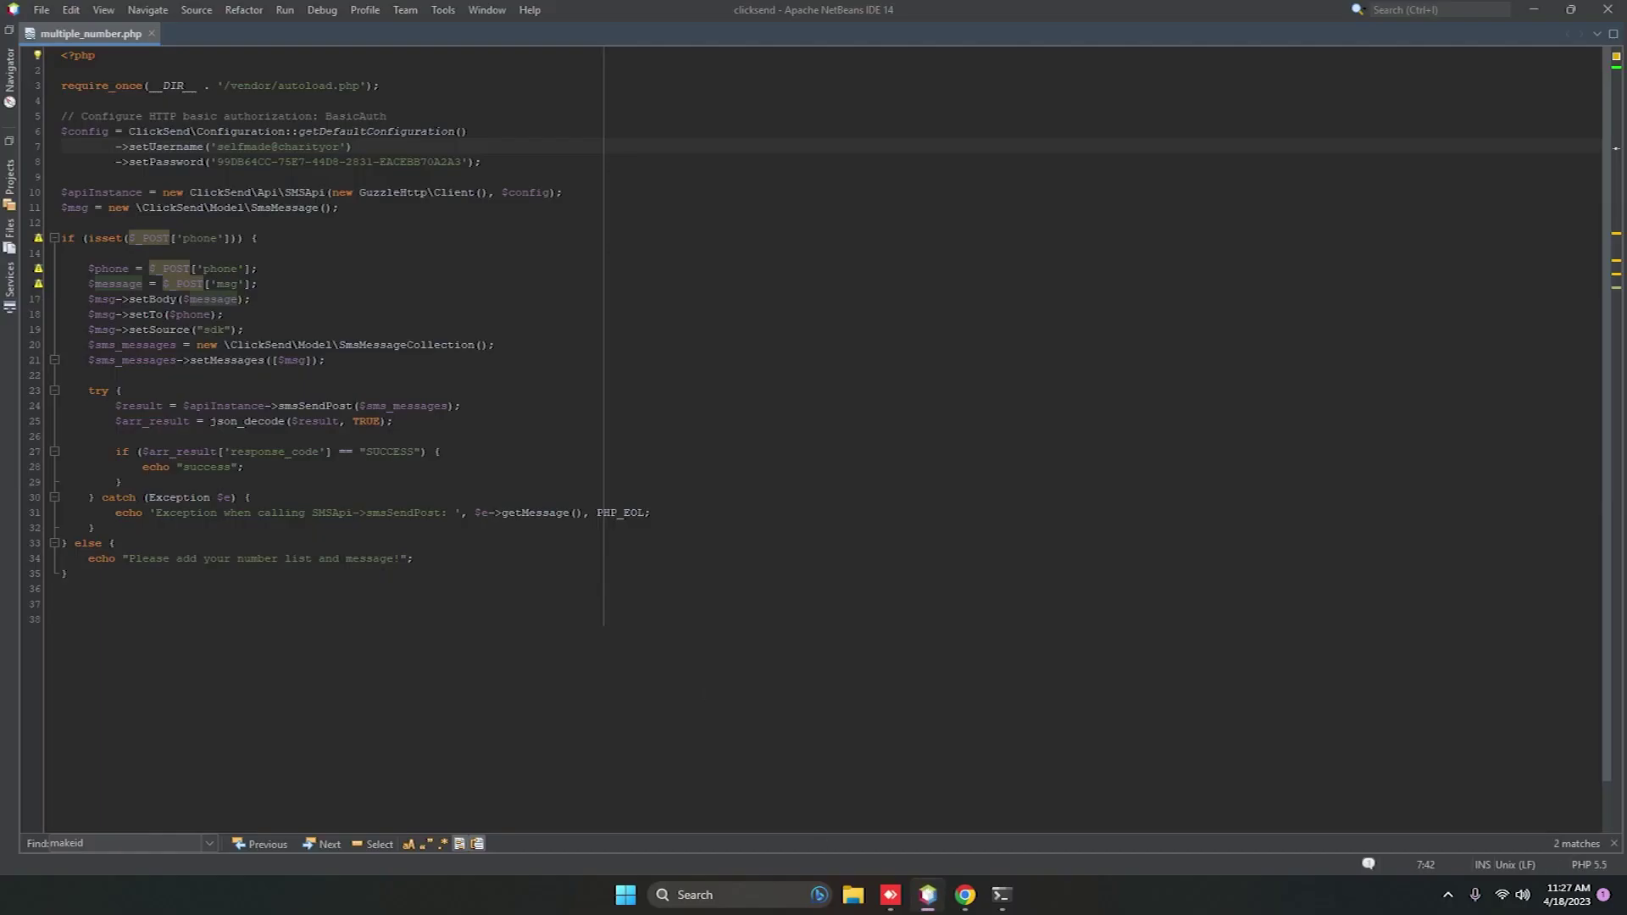
Step: Open index.php in NetBeans and send a reply to the chat pop-up
{"action": "left_click_drag", "start_coordinate": [928, 896], "coordinate": [784, 39]}
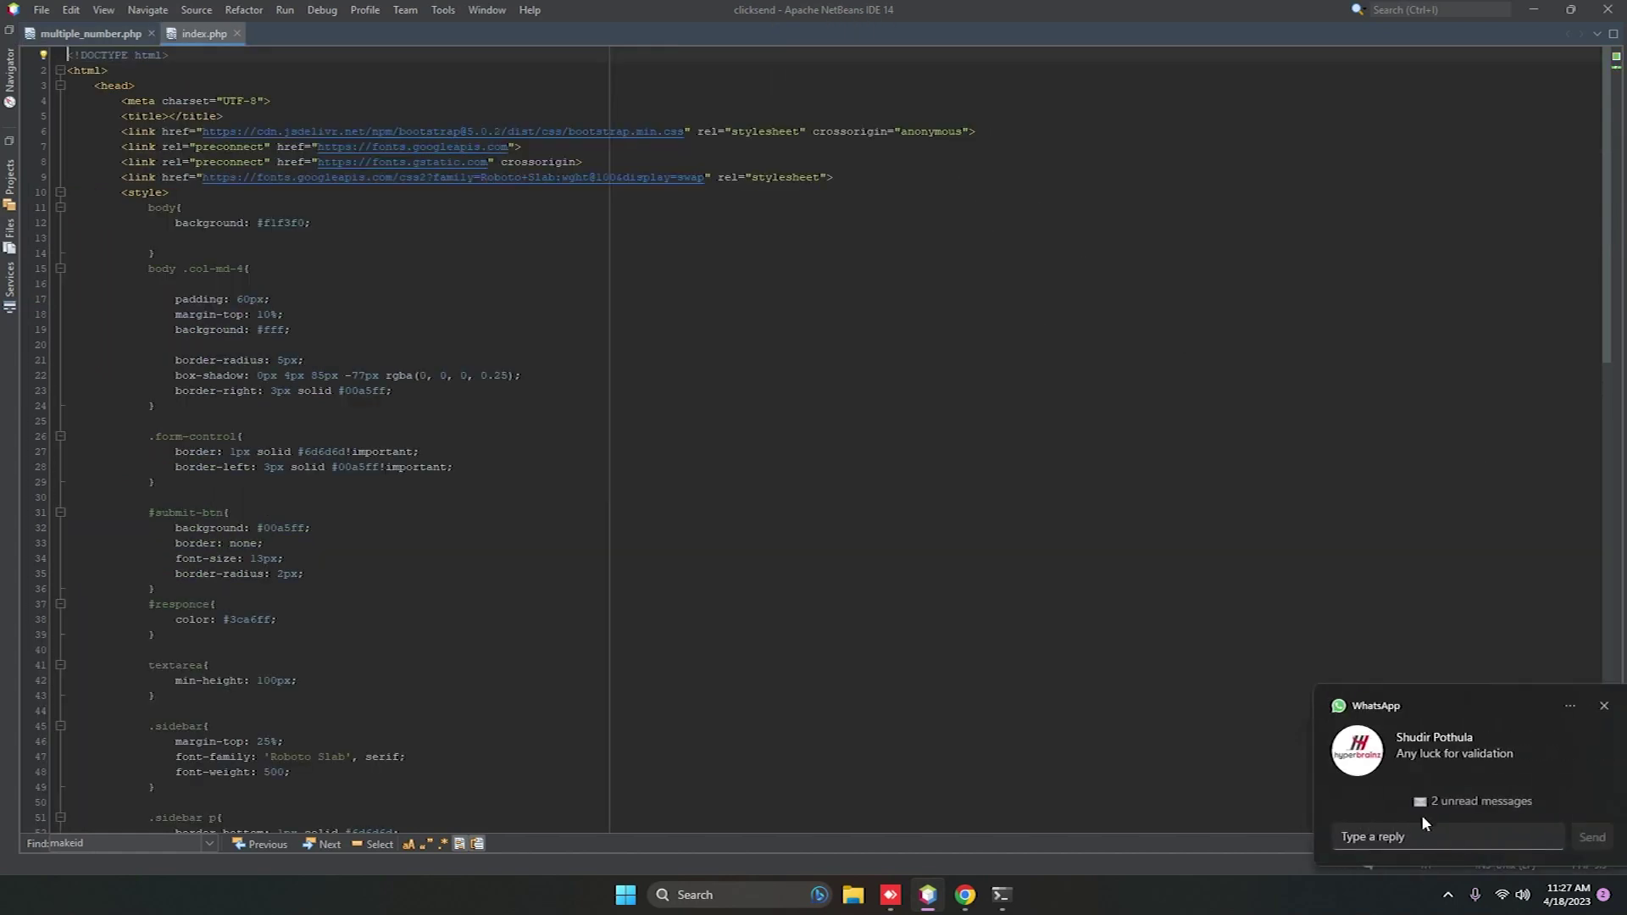
{"action": "left_click", "coordinate": [1371, 844]}
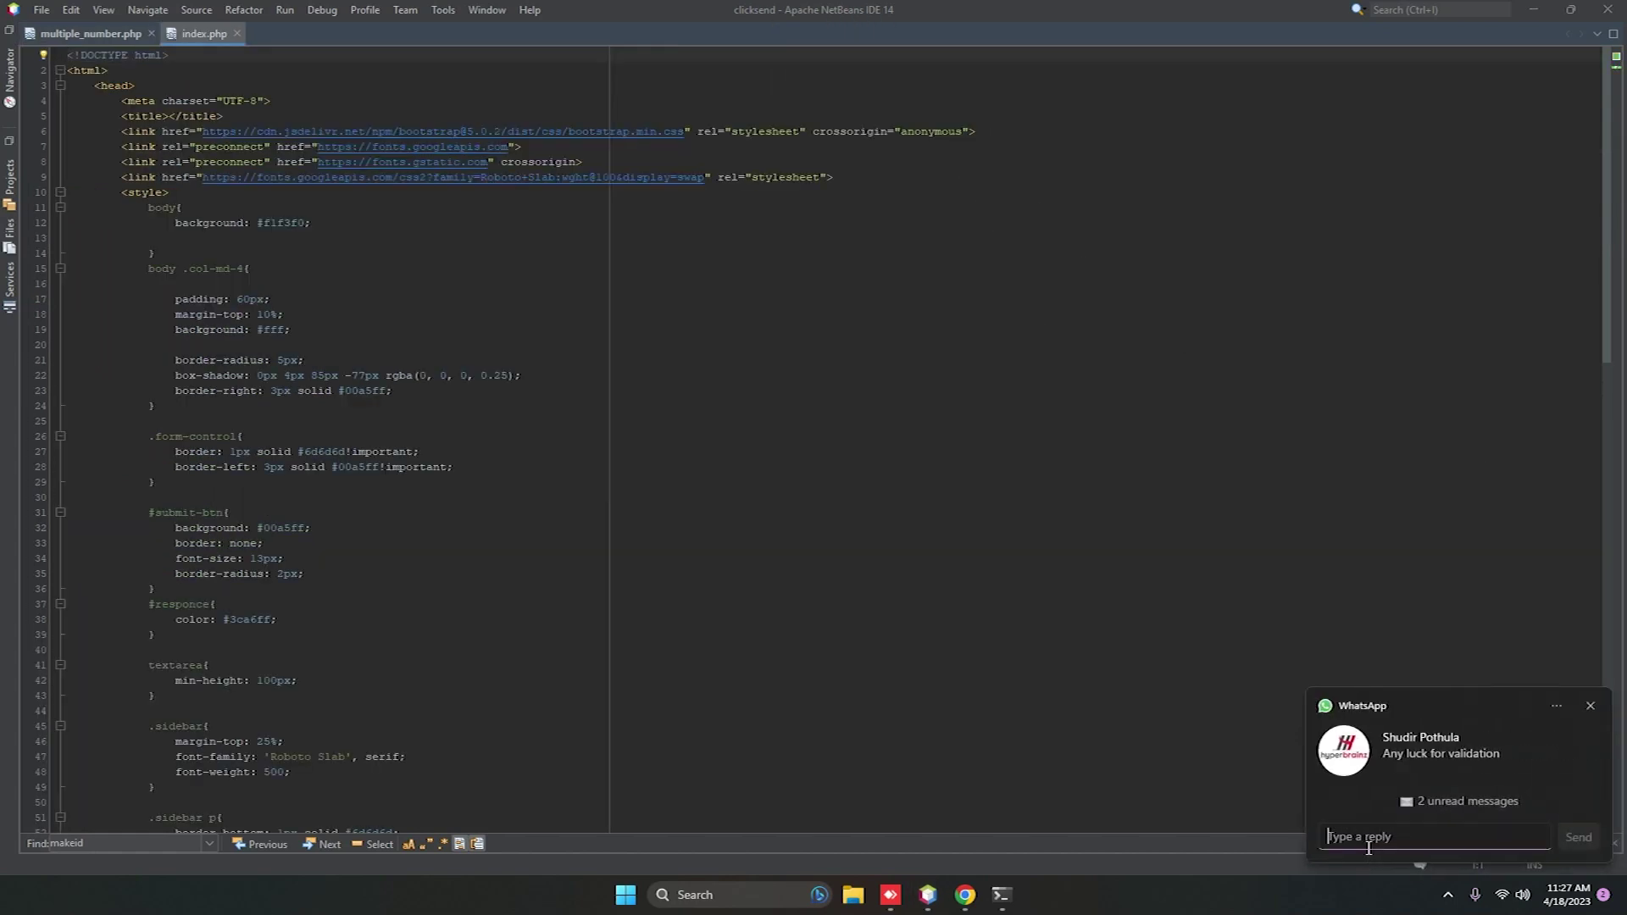
{"action": "type", "text": "yes"}
{"action": "key", "text": "BackSpace"}
{"action": "key", "text": "BackSpace"}
{"action": "key", "text": "BackSpace"}
{"action": "type", "text": "solf"}
{"action": "key", "text": "BackSpace"}
{"action": "key", "text": "BackSpace"}
{"action": "type", "text": "brother I am"}
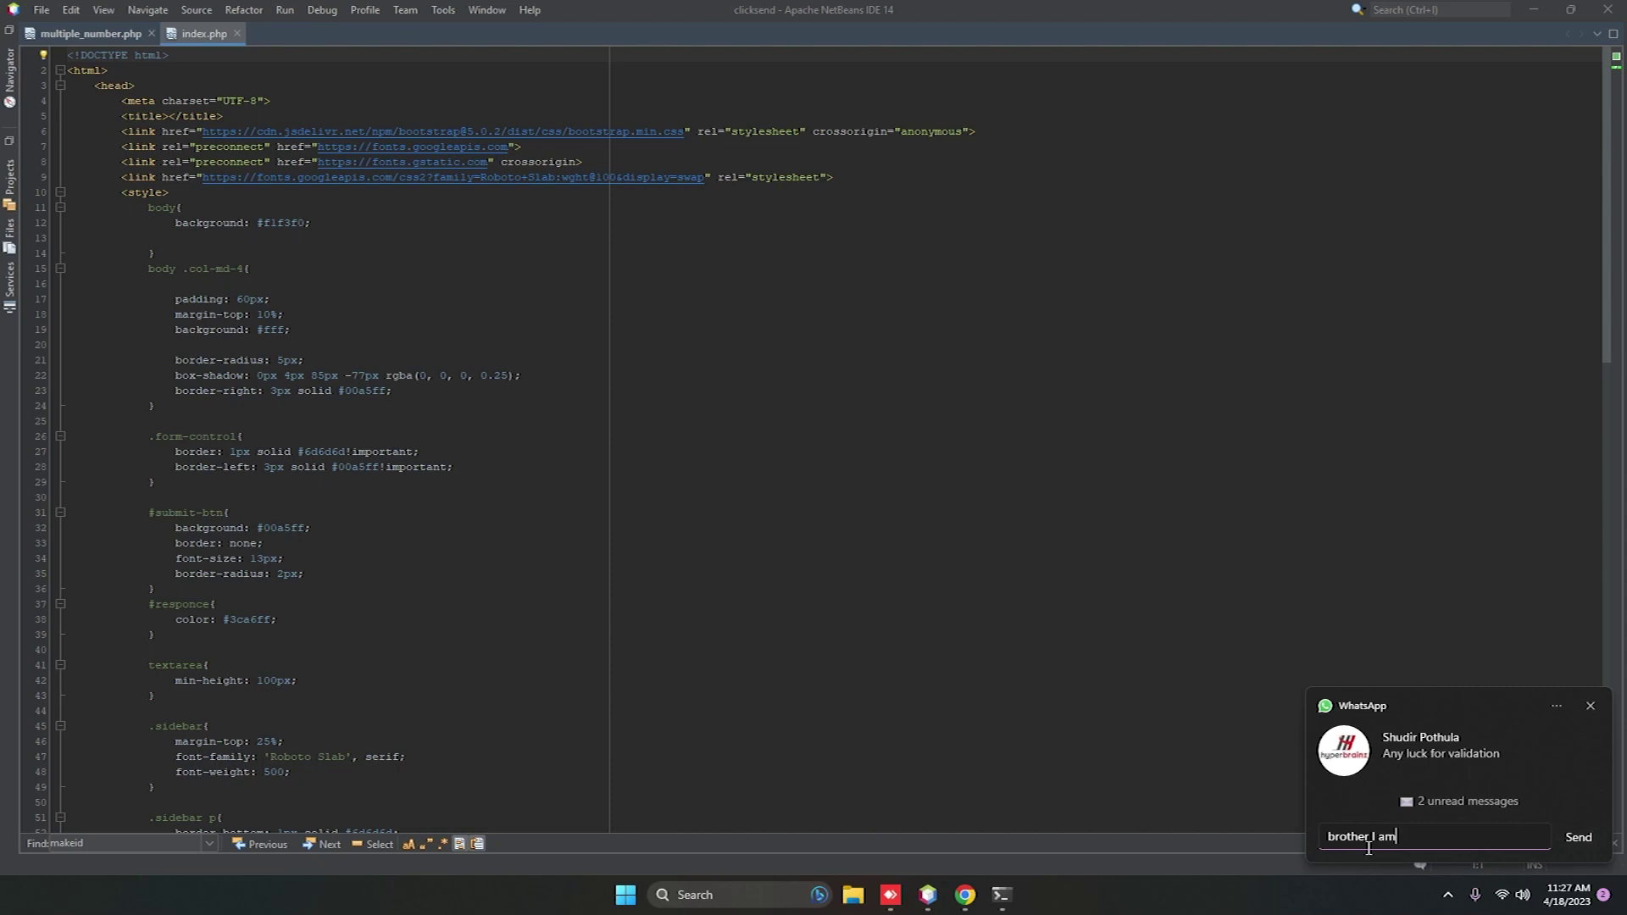
{"action": "type", "text": " going call shortly g"}
{"action": "type", "text": "ive me 5 min"}
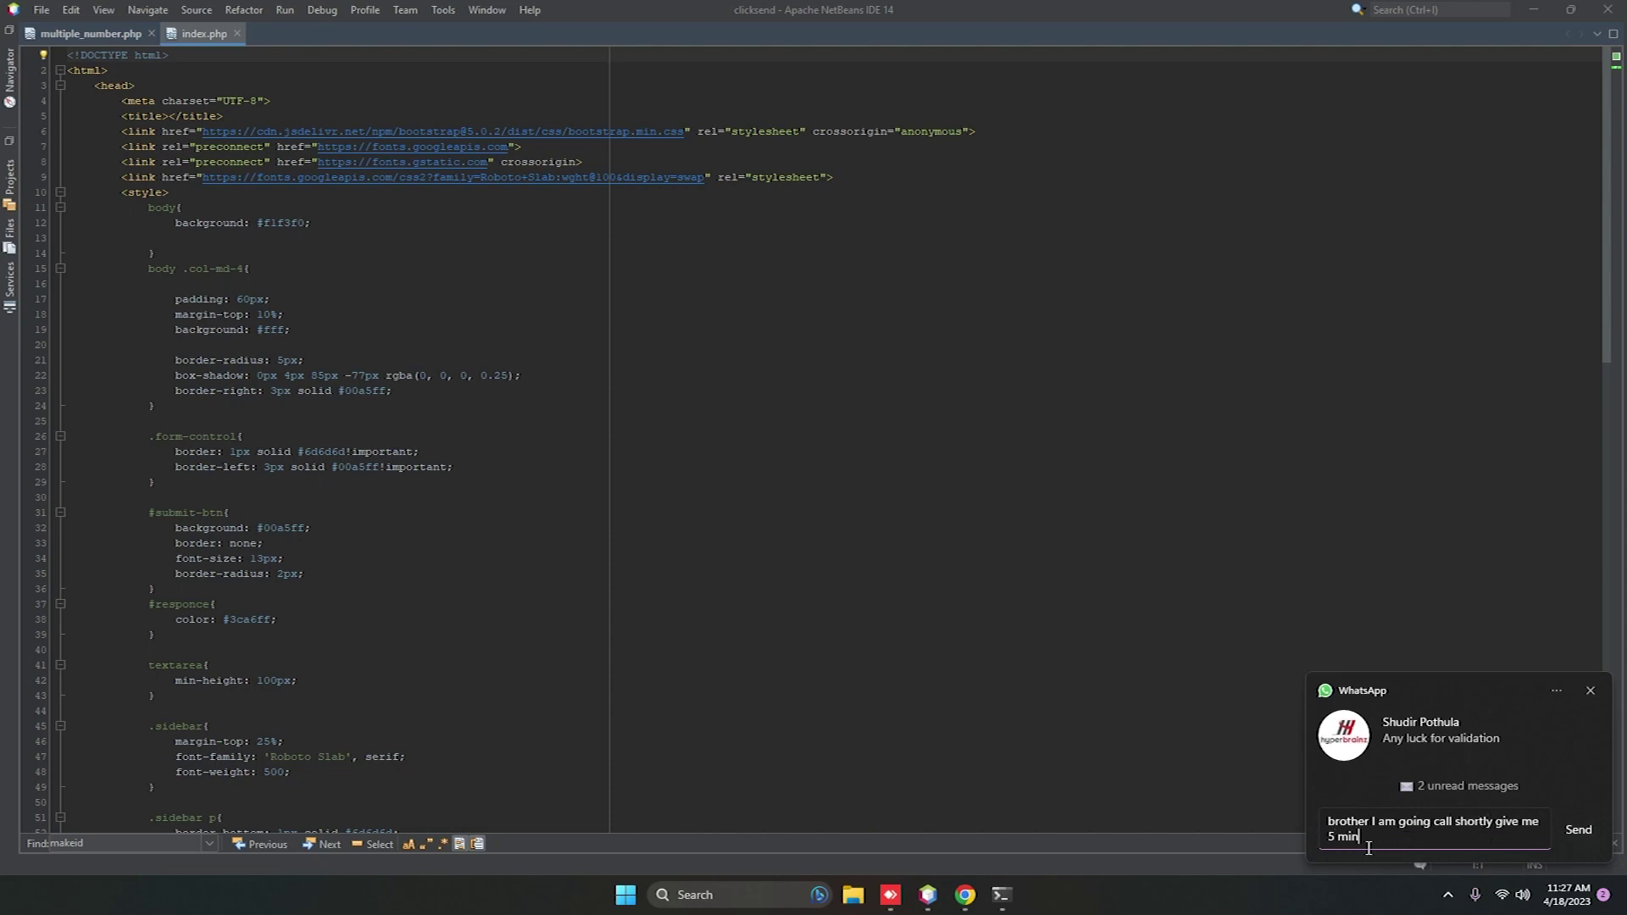
{"action": "type", "text": "utes"}
{"action": "key", "text": "shift+Return"}
{"action": "left_click", "coordinate": [1579, 826]}
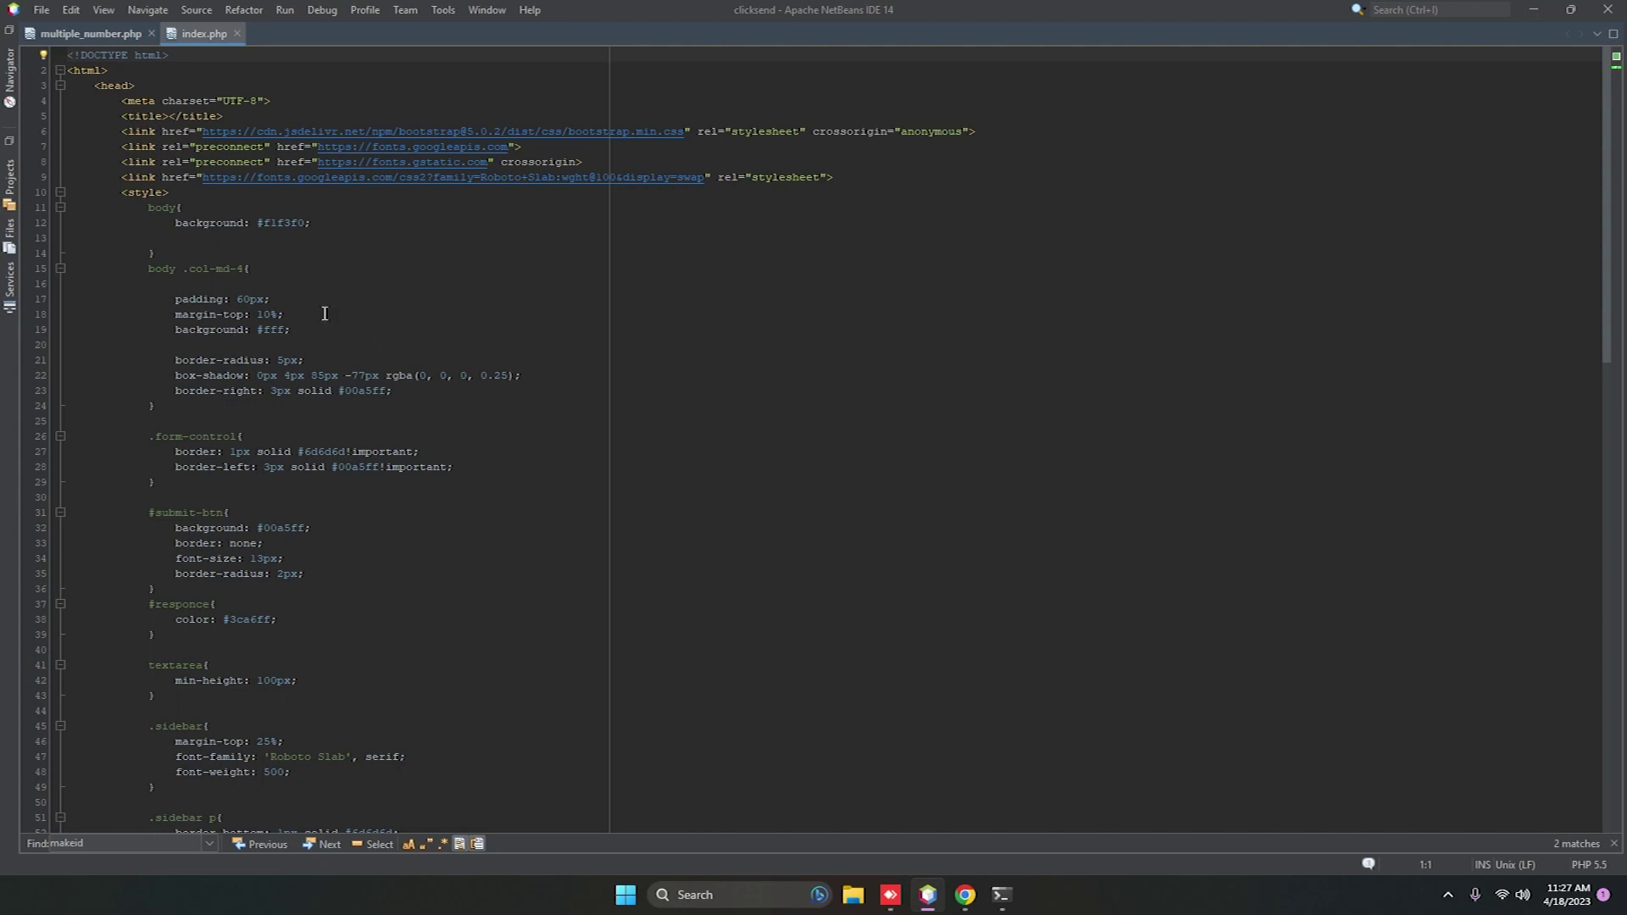
{"action": "scroll", "coordinate": [404, 370], "scroll_direction": "up", "scroll_amount": 3, "text": "ctrl"}
{"action": "scroll", "coordinate": [404, 371], "scroll_direction": "up", "scroll_amount": 1, "text": "ctrl"}
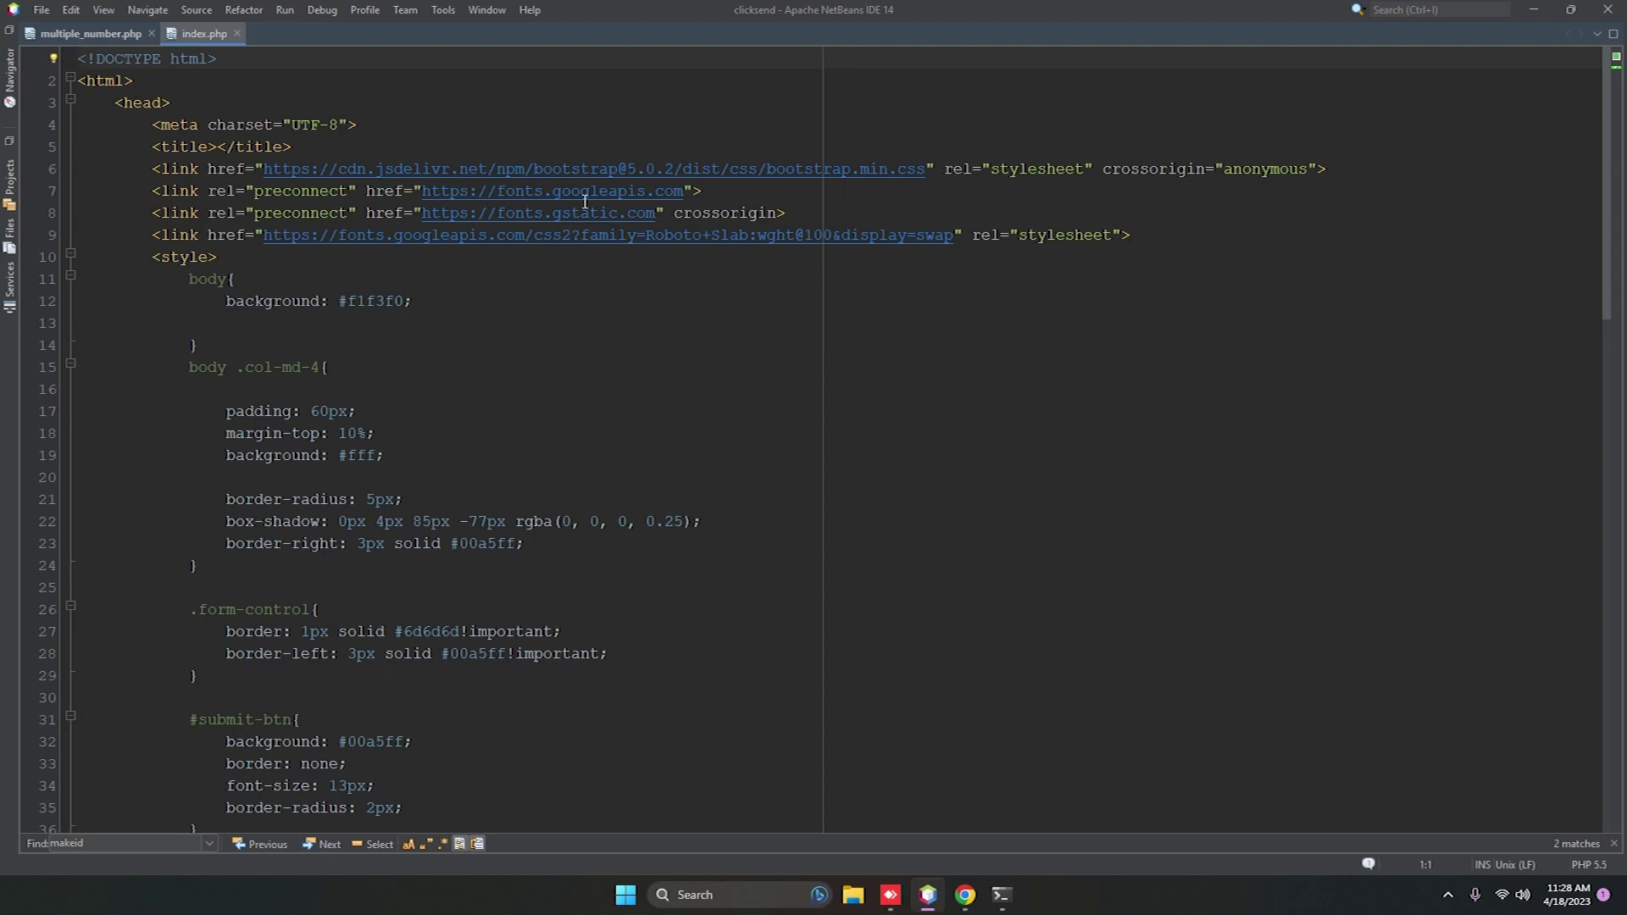
{"action": "left_click", "coordinate": [550, 192]}
{"action": "left_click_drag", "start_coordinate": [553, 212], "coordinate": [620, 212]}
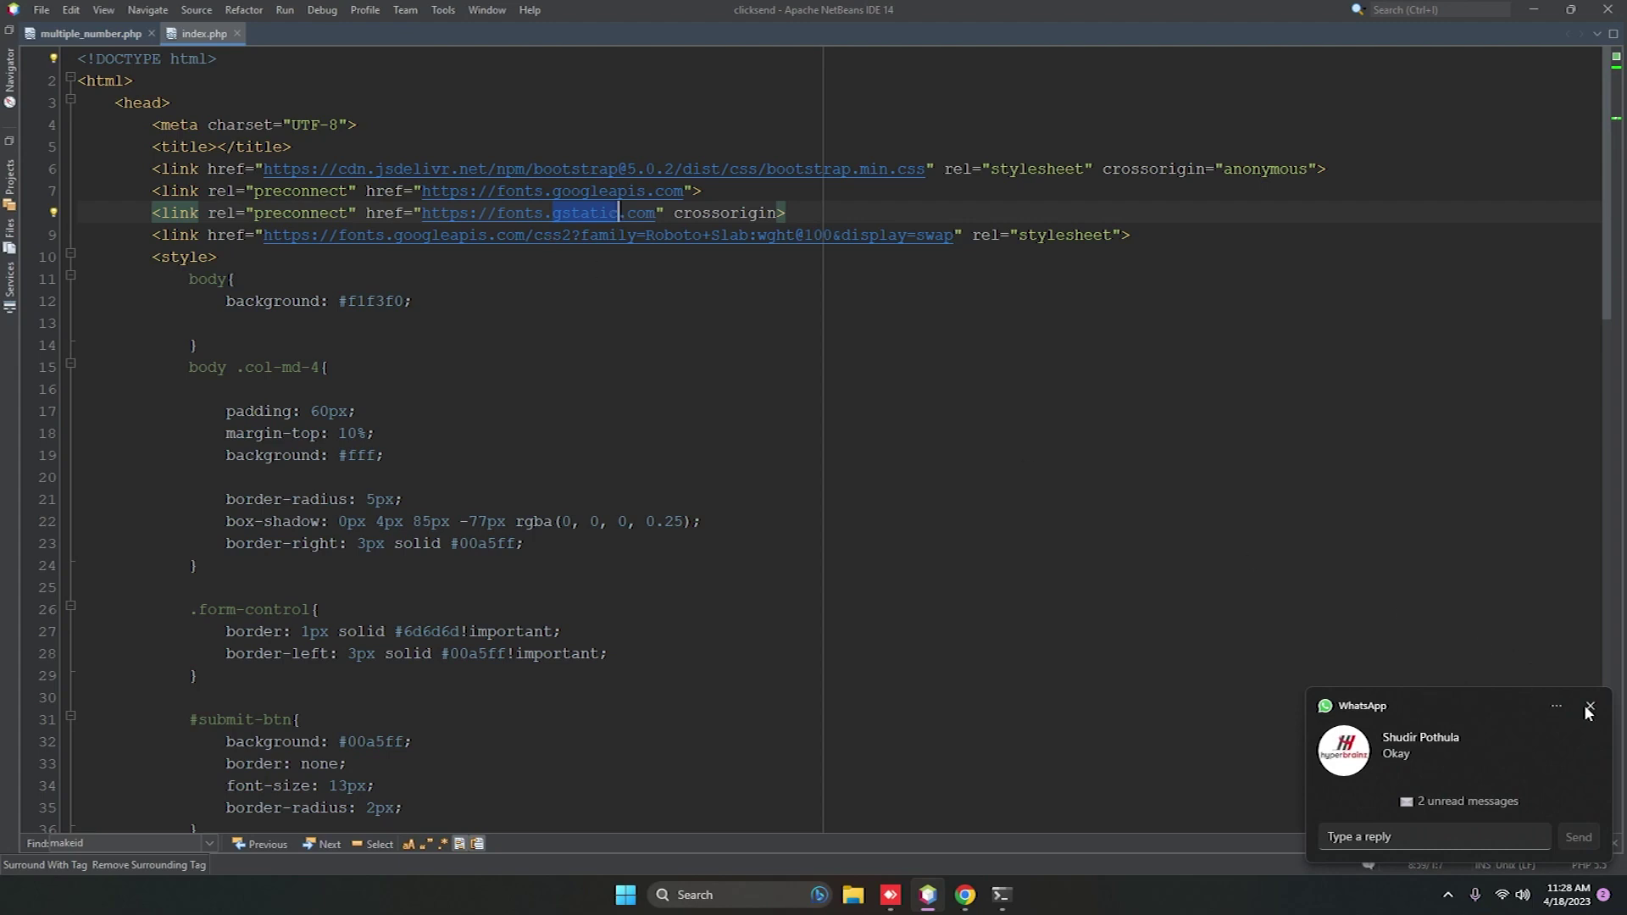
{"action": "mouse_move", "coordinate": [366, 234]}
{"action": "left_mouse_down"}
{"action": "mouse_move", "coordinate": [1001, 261]}
{"action": "mouse_move", "coordinate": [815, 236]}
{"action": "left_mouse_up"}
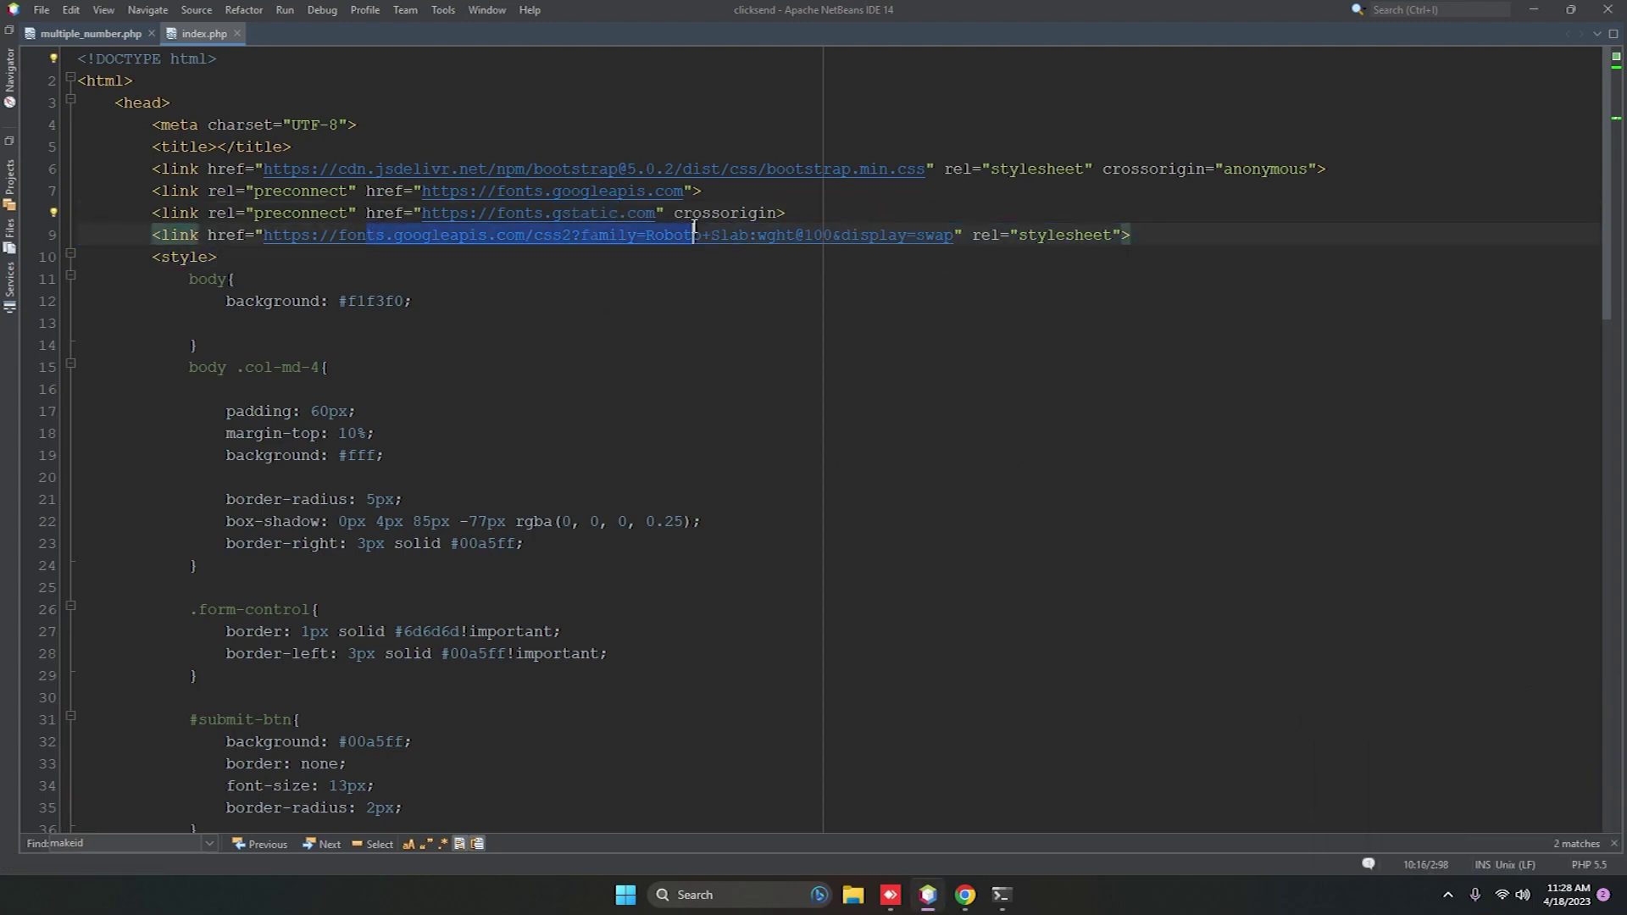
{"action": "left_click", "coordinate": [816, 236]}
{"action": "double_click", "coordinate": [688, 239]}
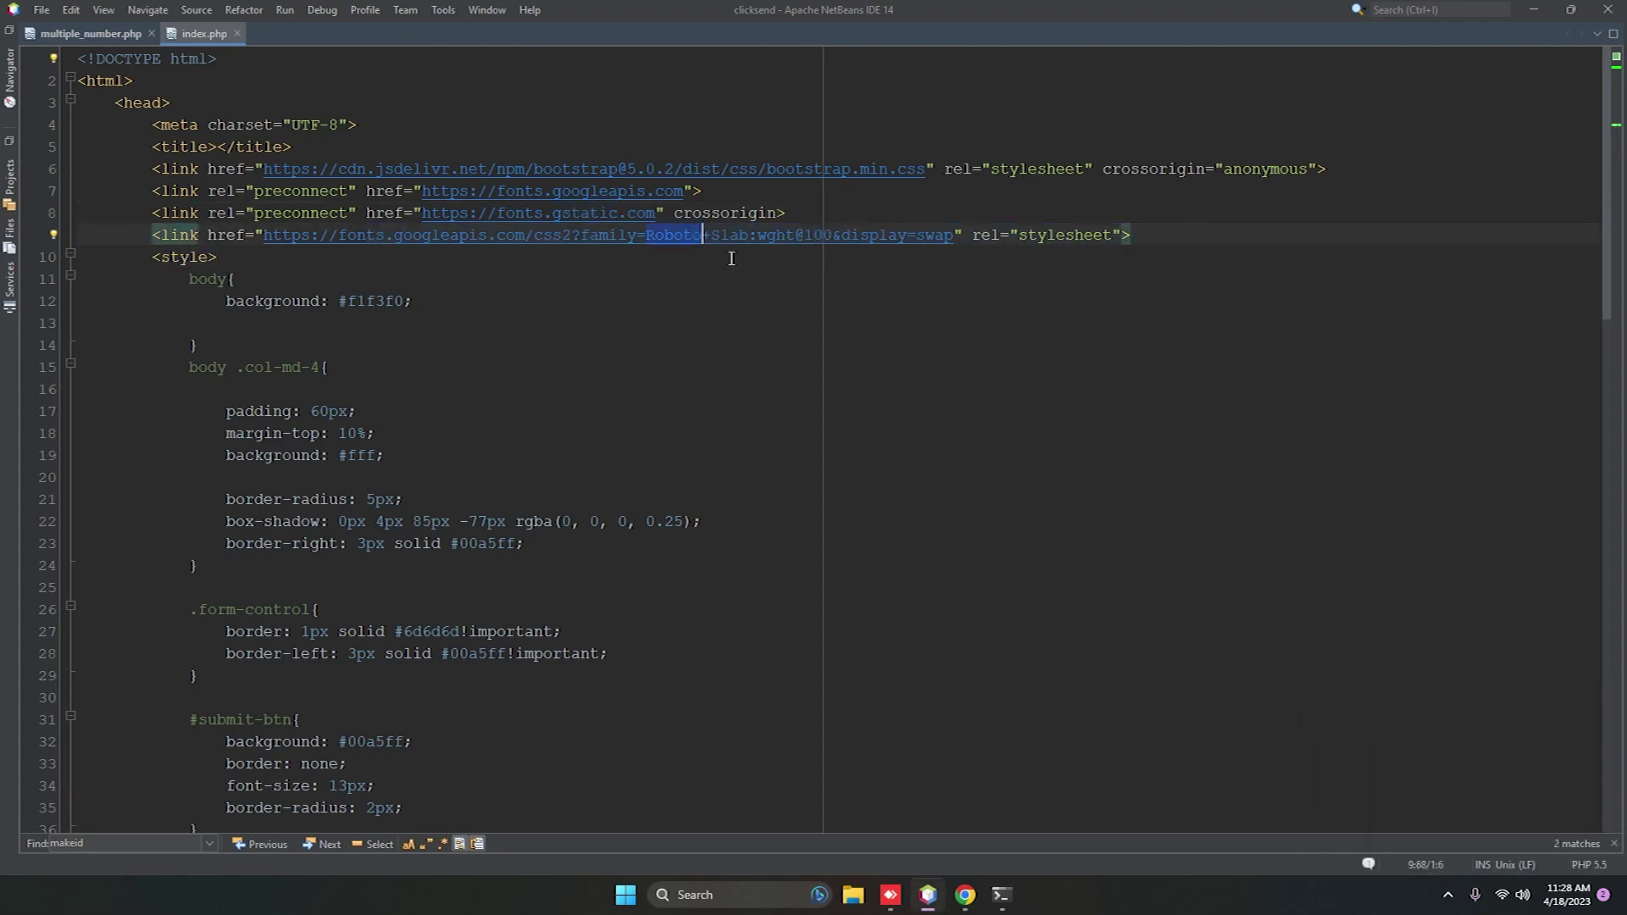
{"action": "double_click", "coordinate": [732, 240]}
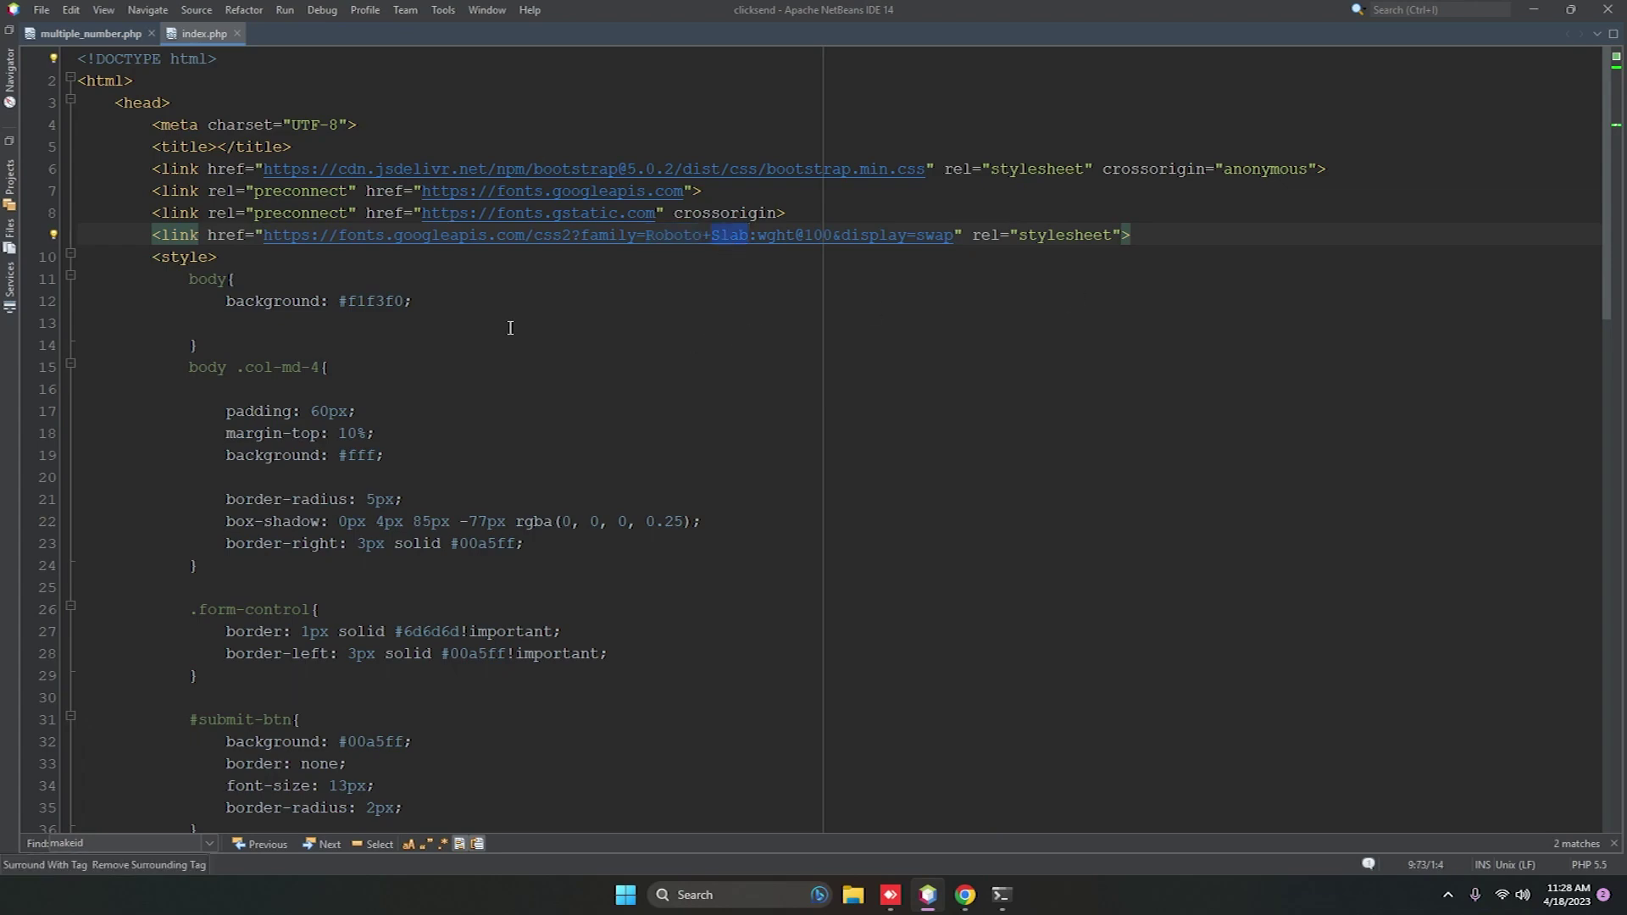
{"action": "scroll", "coordinate": [509, 328], "scroll_direction": "down", "scroll_amount": 4}
{"action": "scroll", "coordinate": [480, 349], "scroll_direction": "up", "scroll_amount": 4}
{"action": "scroll", "coordinate": [546, 248], "scroll_direction": "down", "scroll_amount": 5}
{"action": "scroll", "coordinate": [545, 268], "scroll_direction": "down", "scroll_amount": 7}
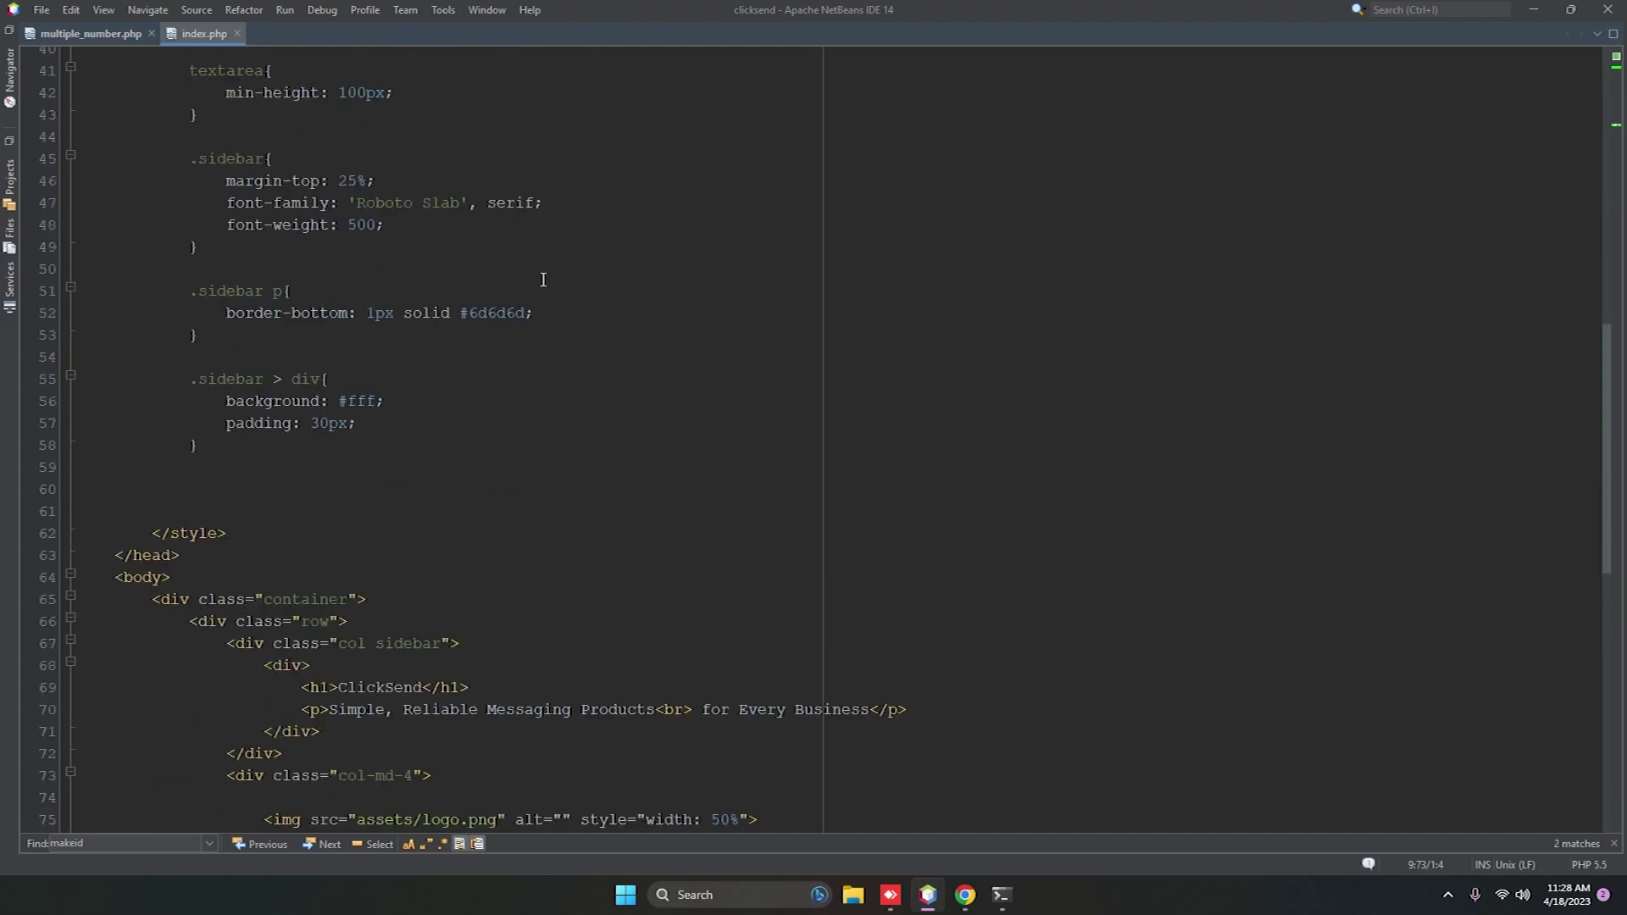
{"action": "scroll", "coordinate": [540, 280], "scroll_direction": "down", "scroll_amount": 9}
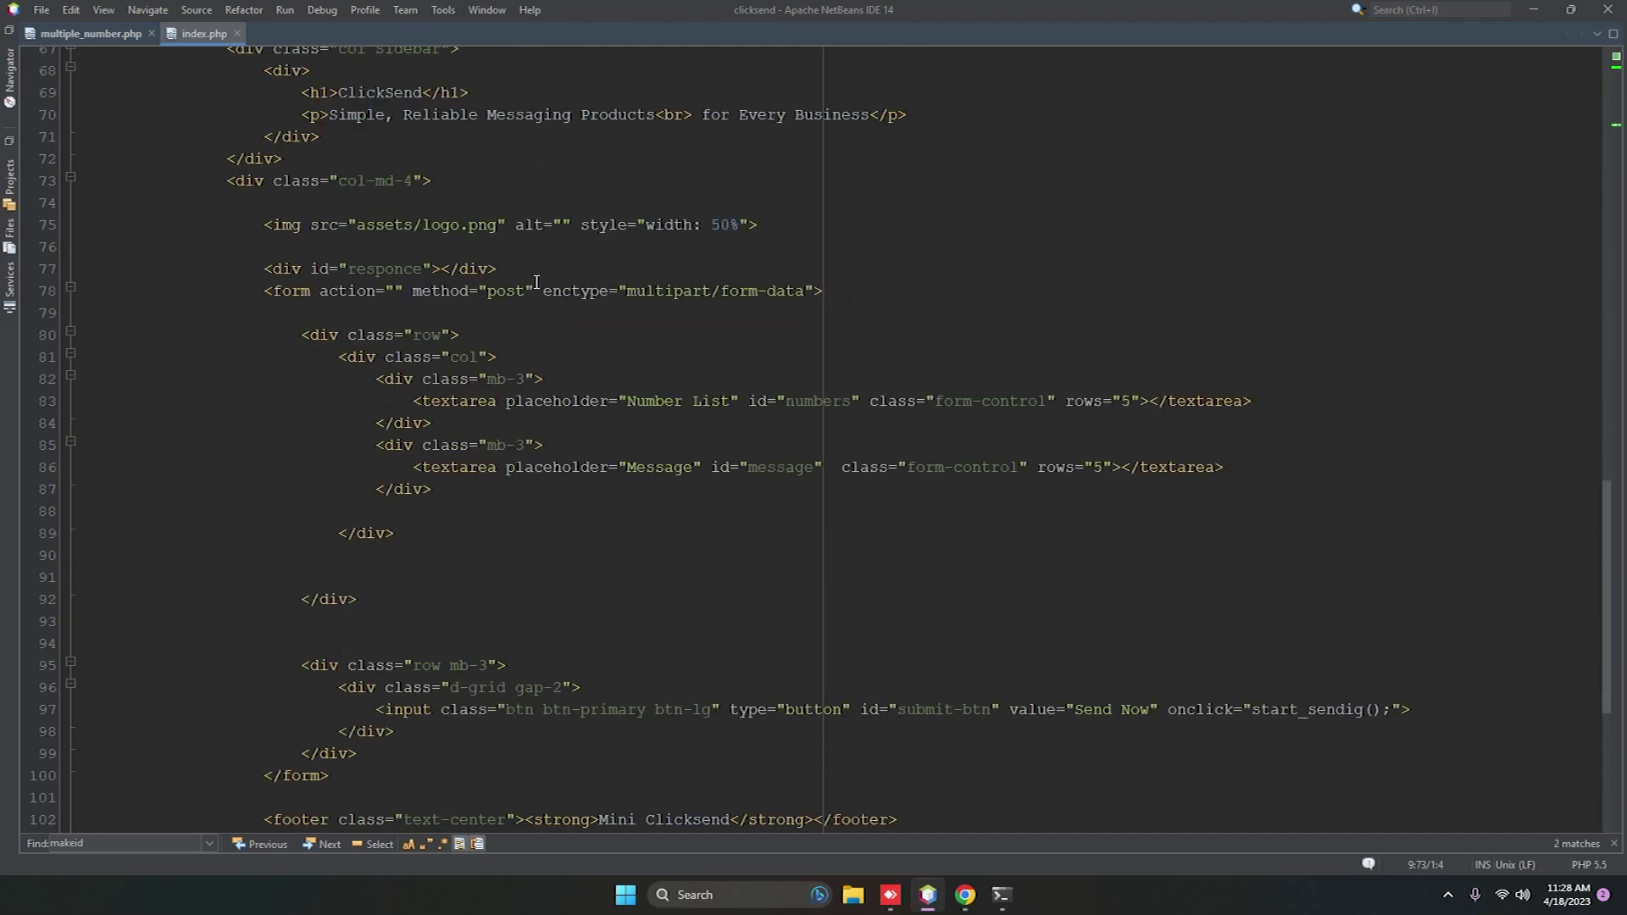
{"action": "left_click", "coordinate": [737, 403]}
{"action": "double_click", "coordinate": [659, 466]}
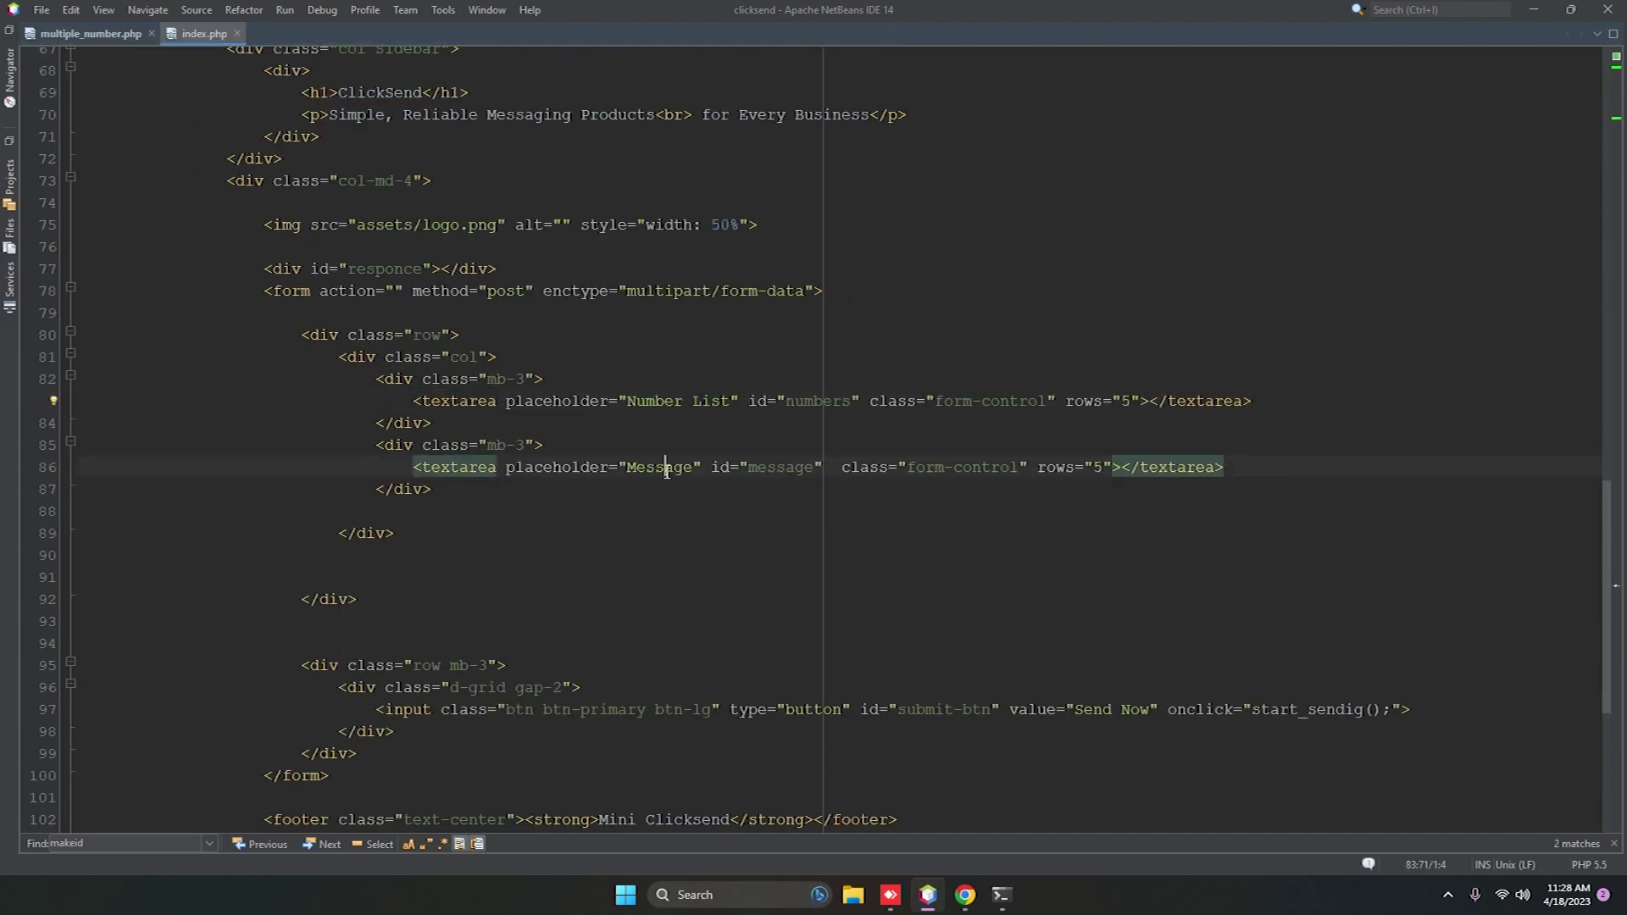
{"action": "double_click", "coordinate": [442, 403]}
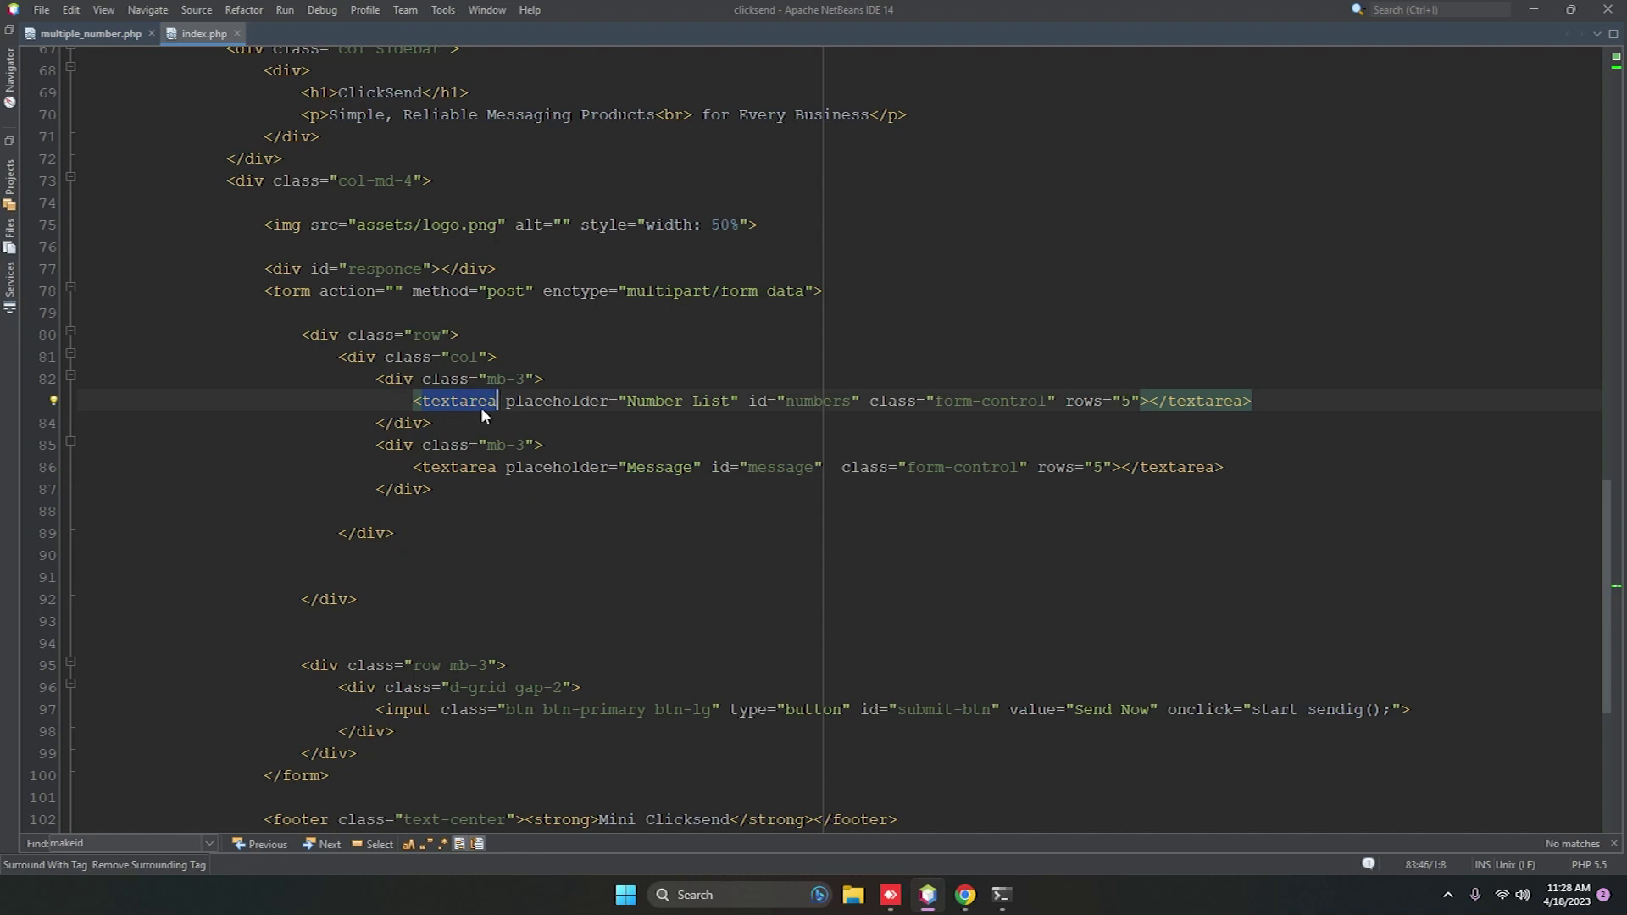
{"action": "double_click", "coordinate": [460, 468]}
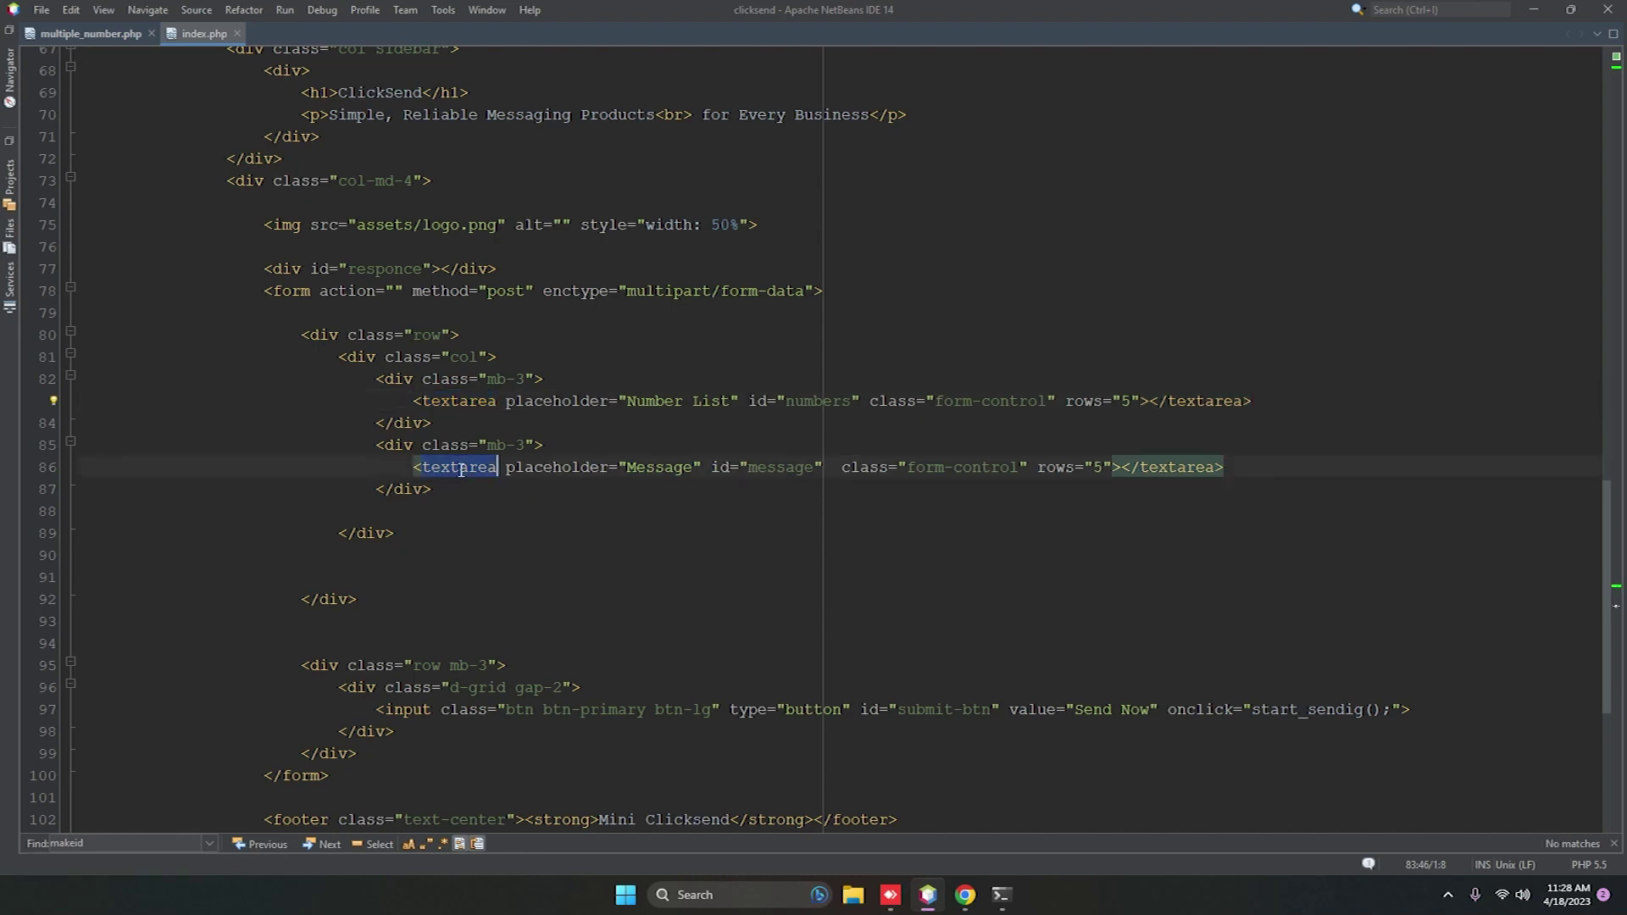
{"action": "double_click", "coordinate": [819, 403]}
{"action": "double_click", "coordinate": [782, 469]}
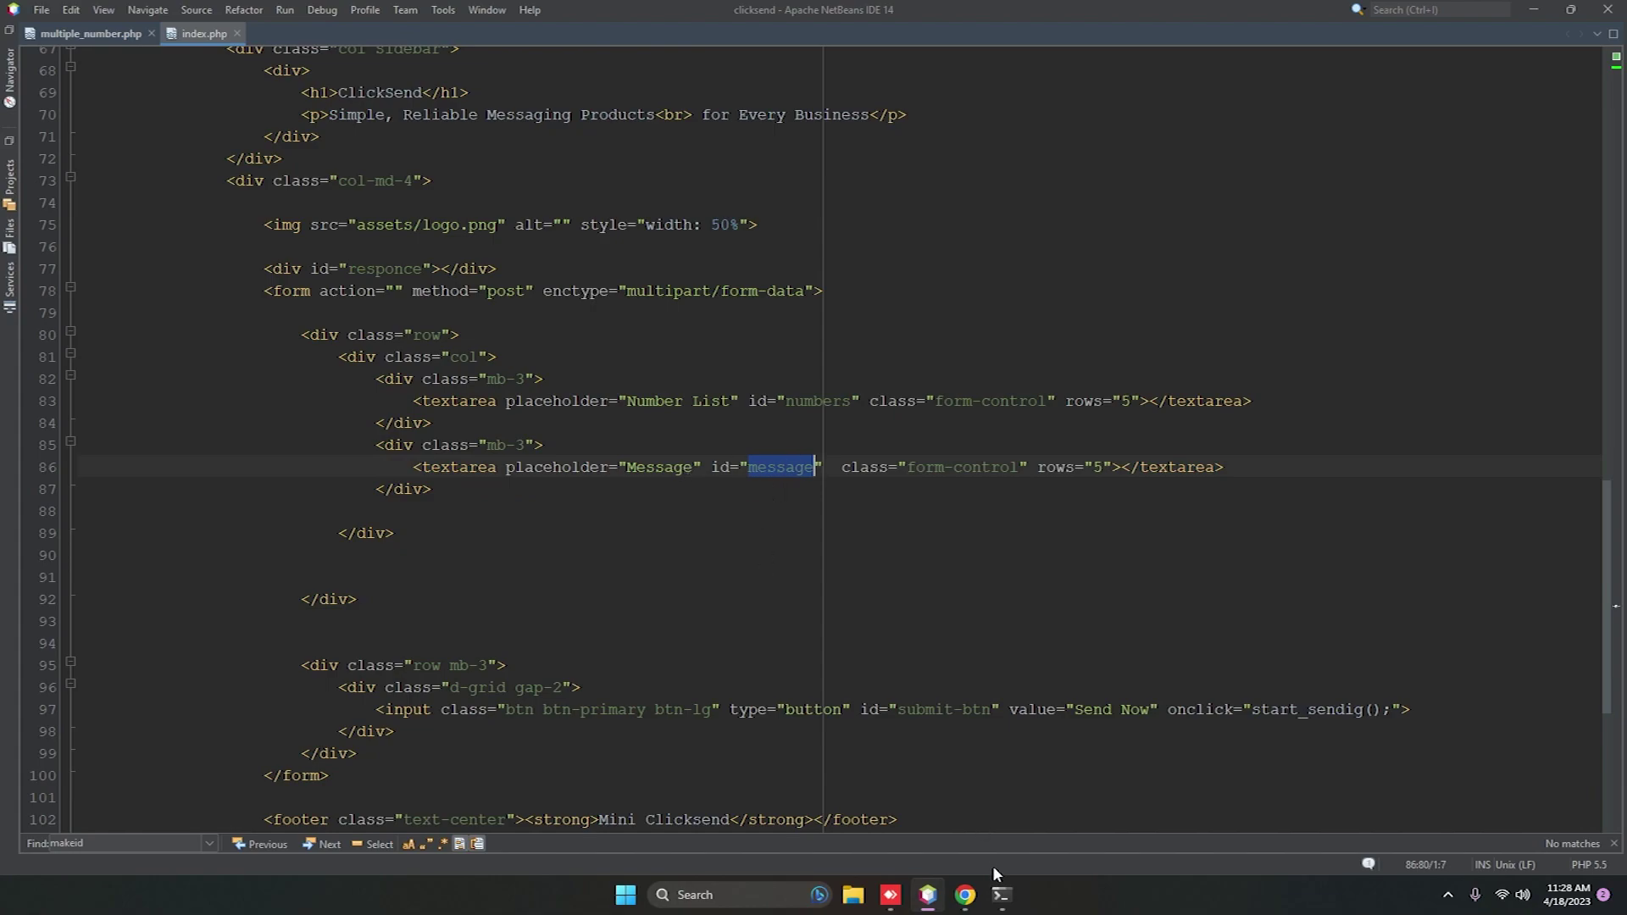
{"action": "left_click", "coordinate": [965, 894]}
{"action": "left_click", "coordinate": [102, 14]}
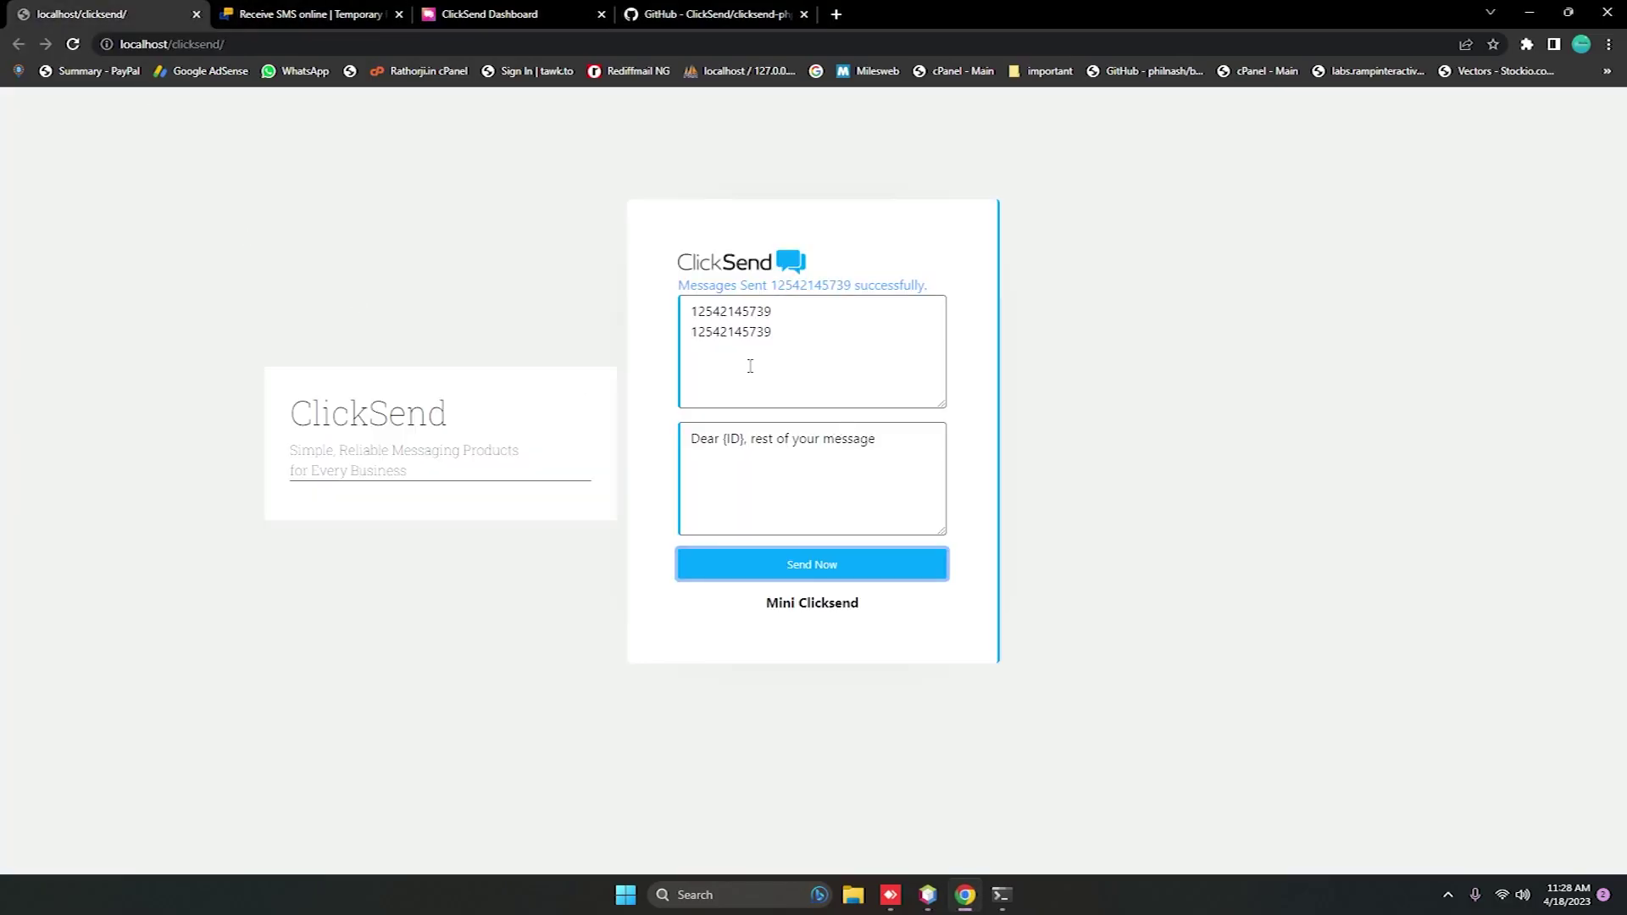
{"action": "left_click_drag", "start_coordinate": [811, 343], "coordinate": [623, 314]}
{"action": "left_click_drag", "start_coordinate": [922, 454], "coordinate": [509, 443]}
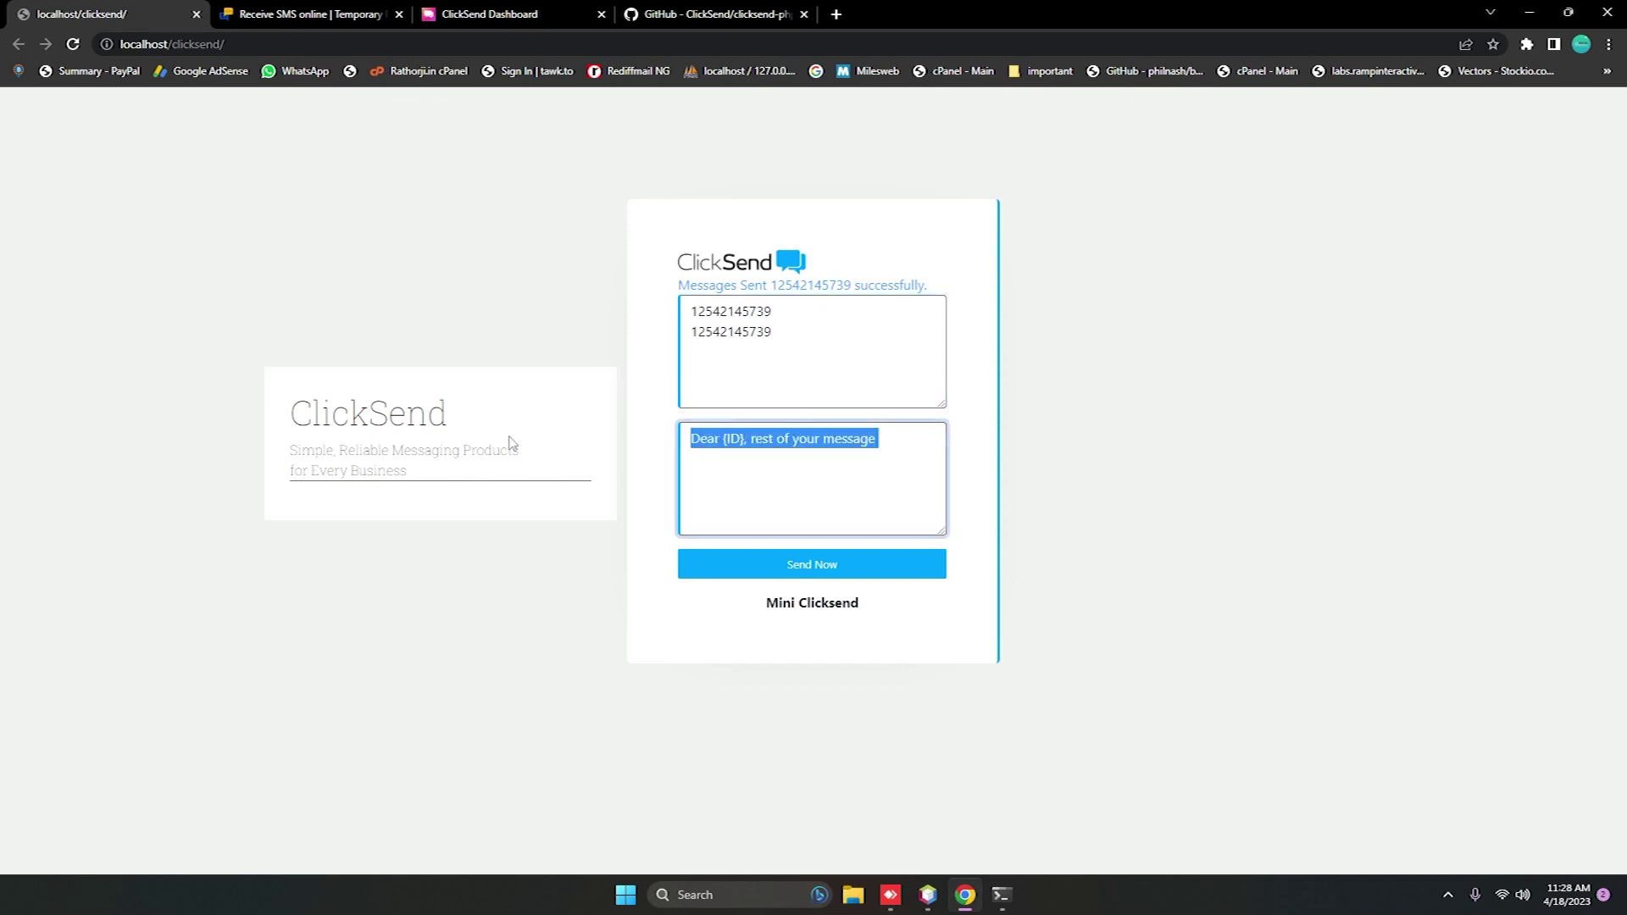
{"action": "mouse_move", "coordinate": [930, 895]}
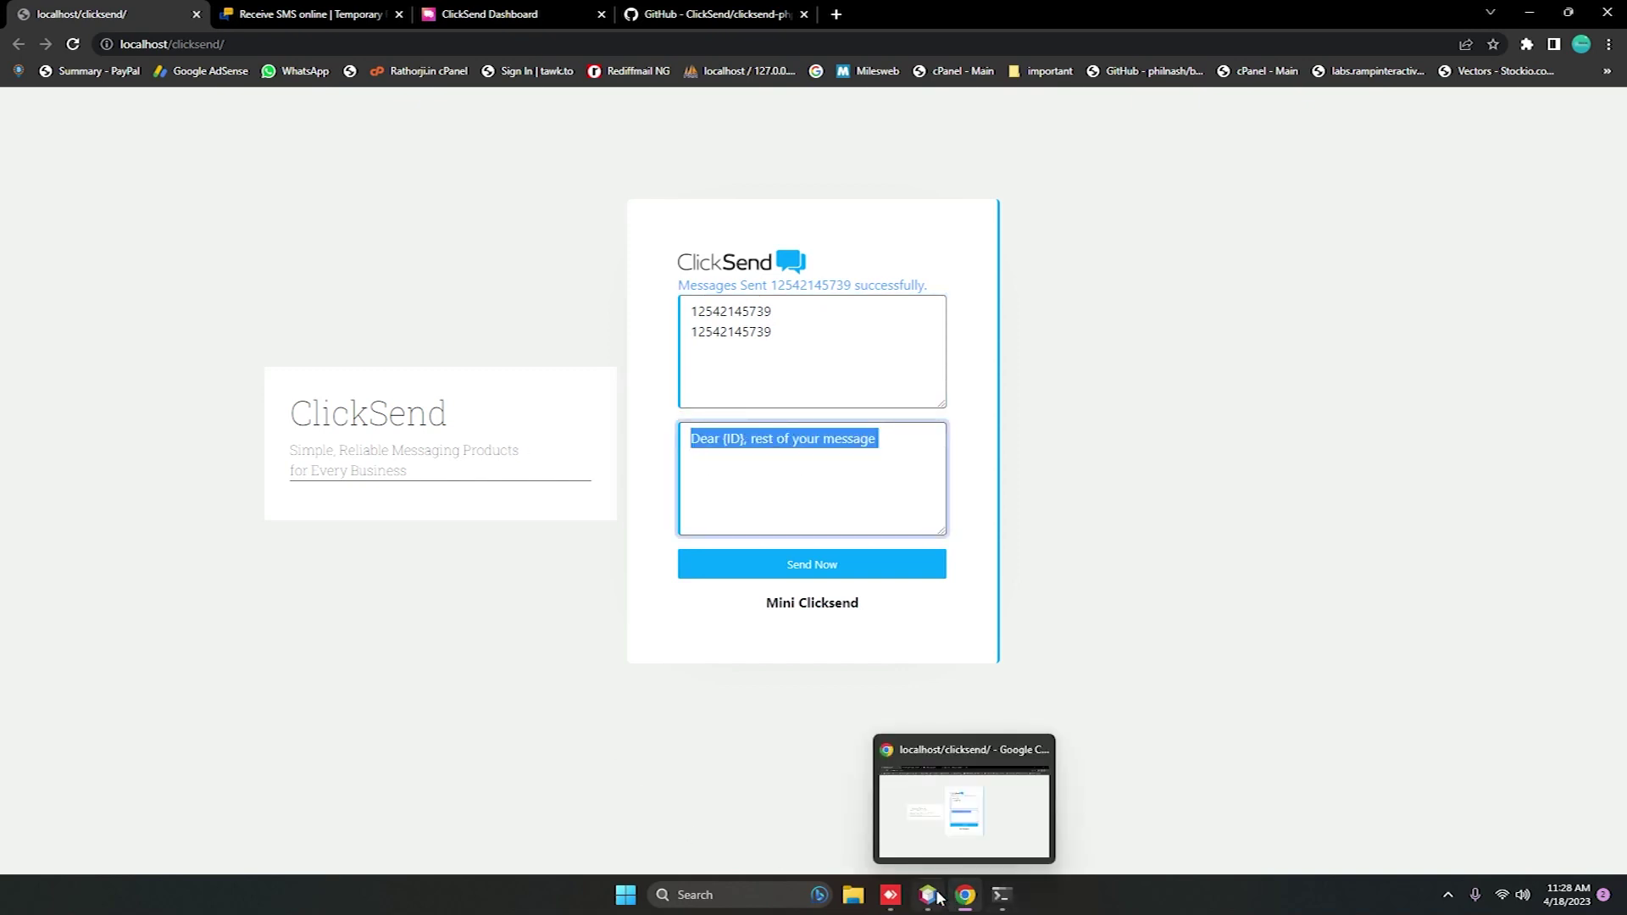
{"action": "left_click", "coordinate": [928, 895]}
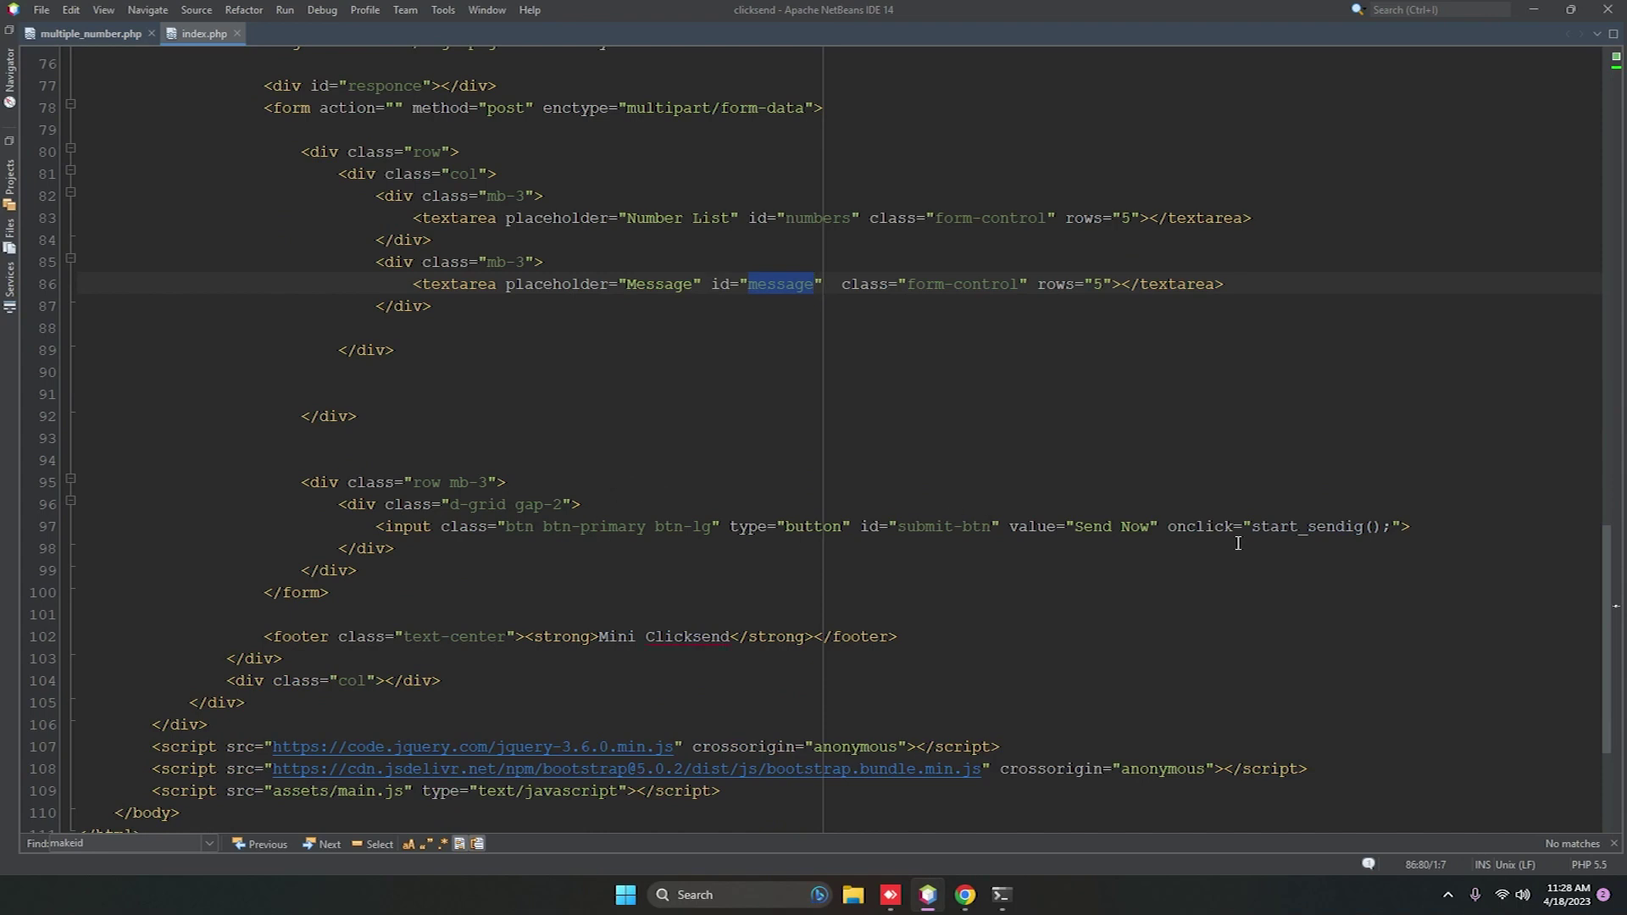
{"action": "double_click", "coordinate": [931, 527]}
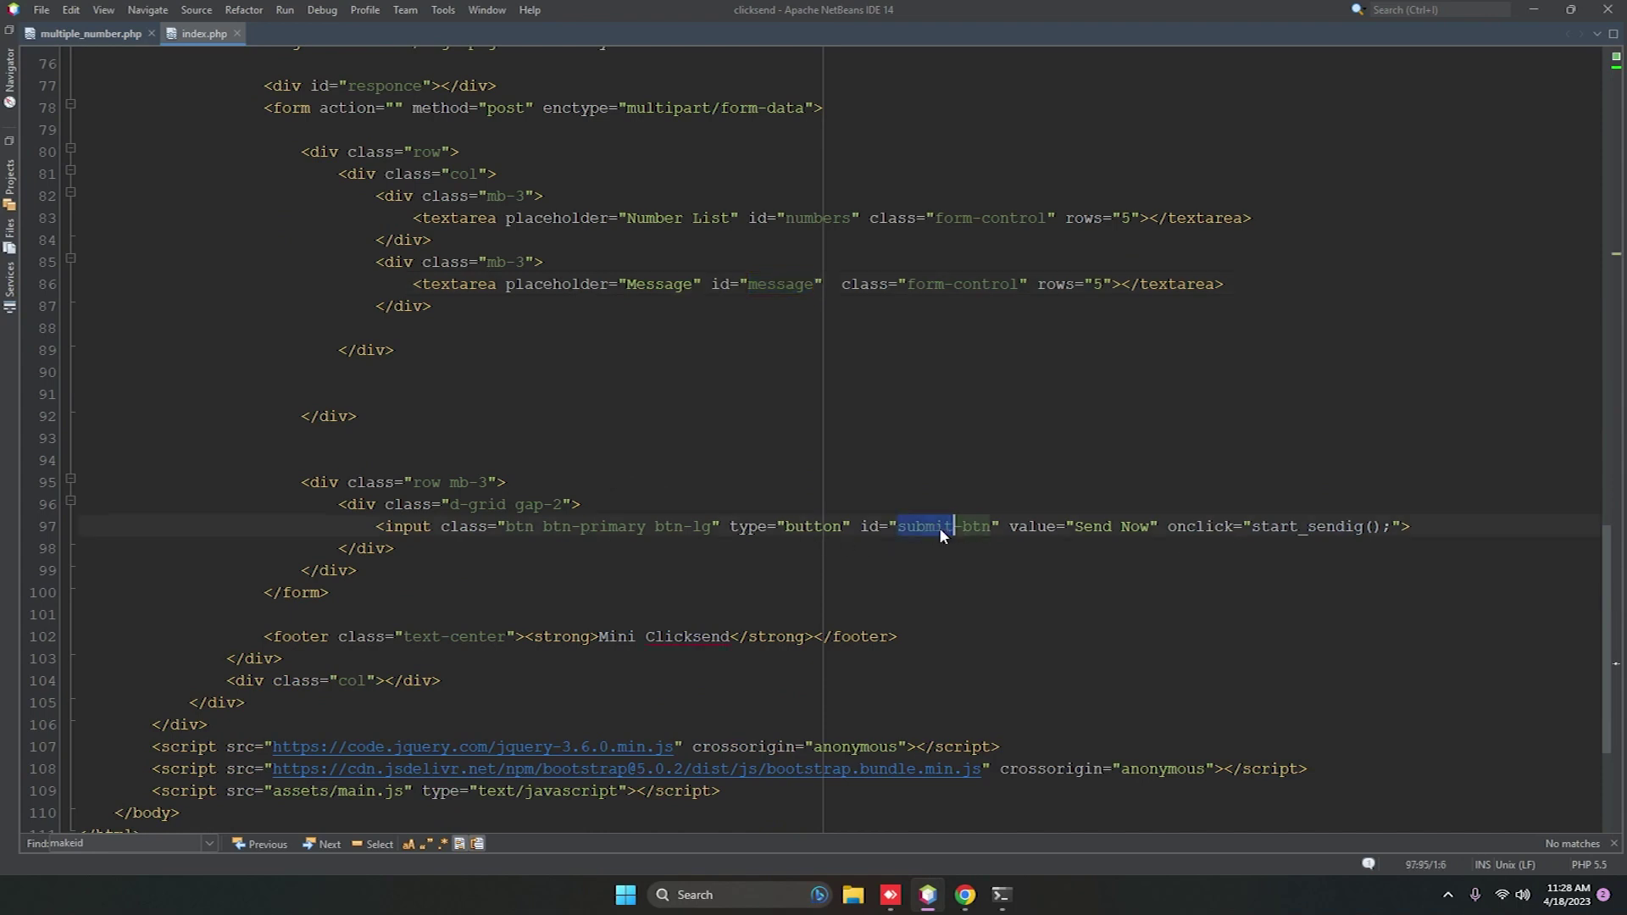
{"action": "double_click", "coordinate": [1321, 526]}
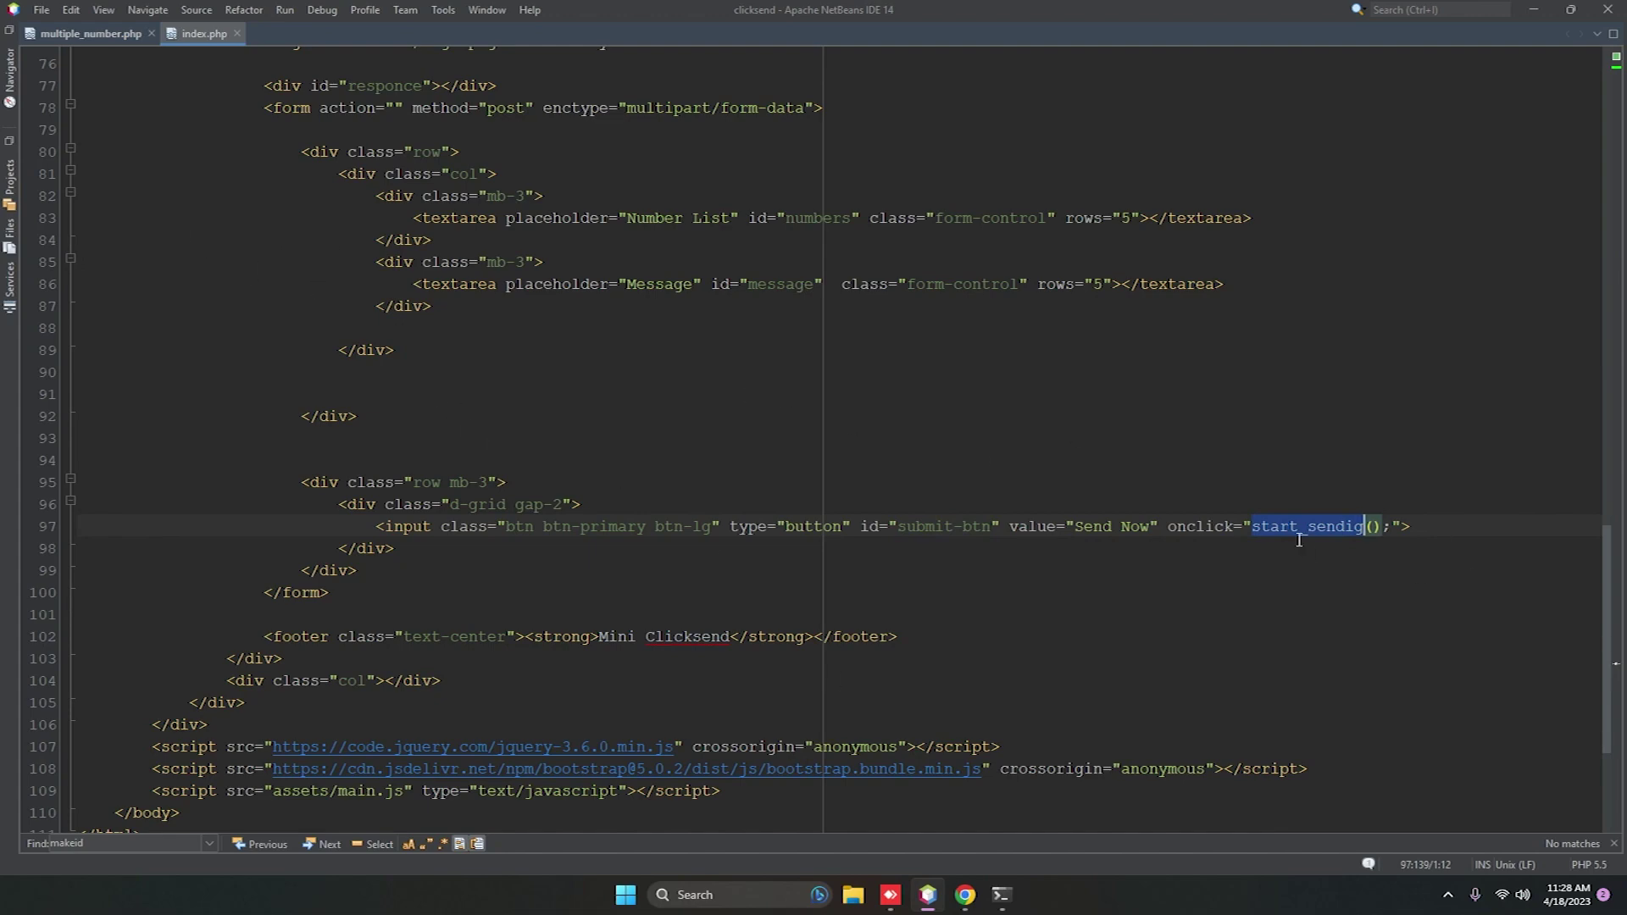
{"action": "scroll", "coordinate": [662, 582], "scroll_direction": "up", "scroll_amount": 5}
{"action": "scroll", "coordinate": [661, 581], "scroll_direction": "down", "scroll_amount": 7}
{"action": "scroll", "coordinate": [531, 521], "scroll_direction": "down", "scroll_amount": 3}
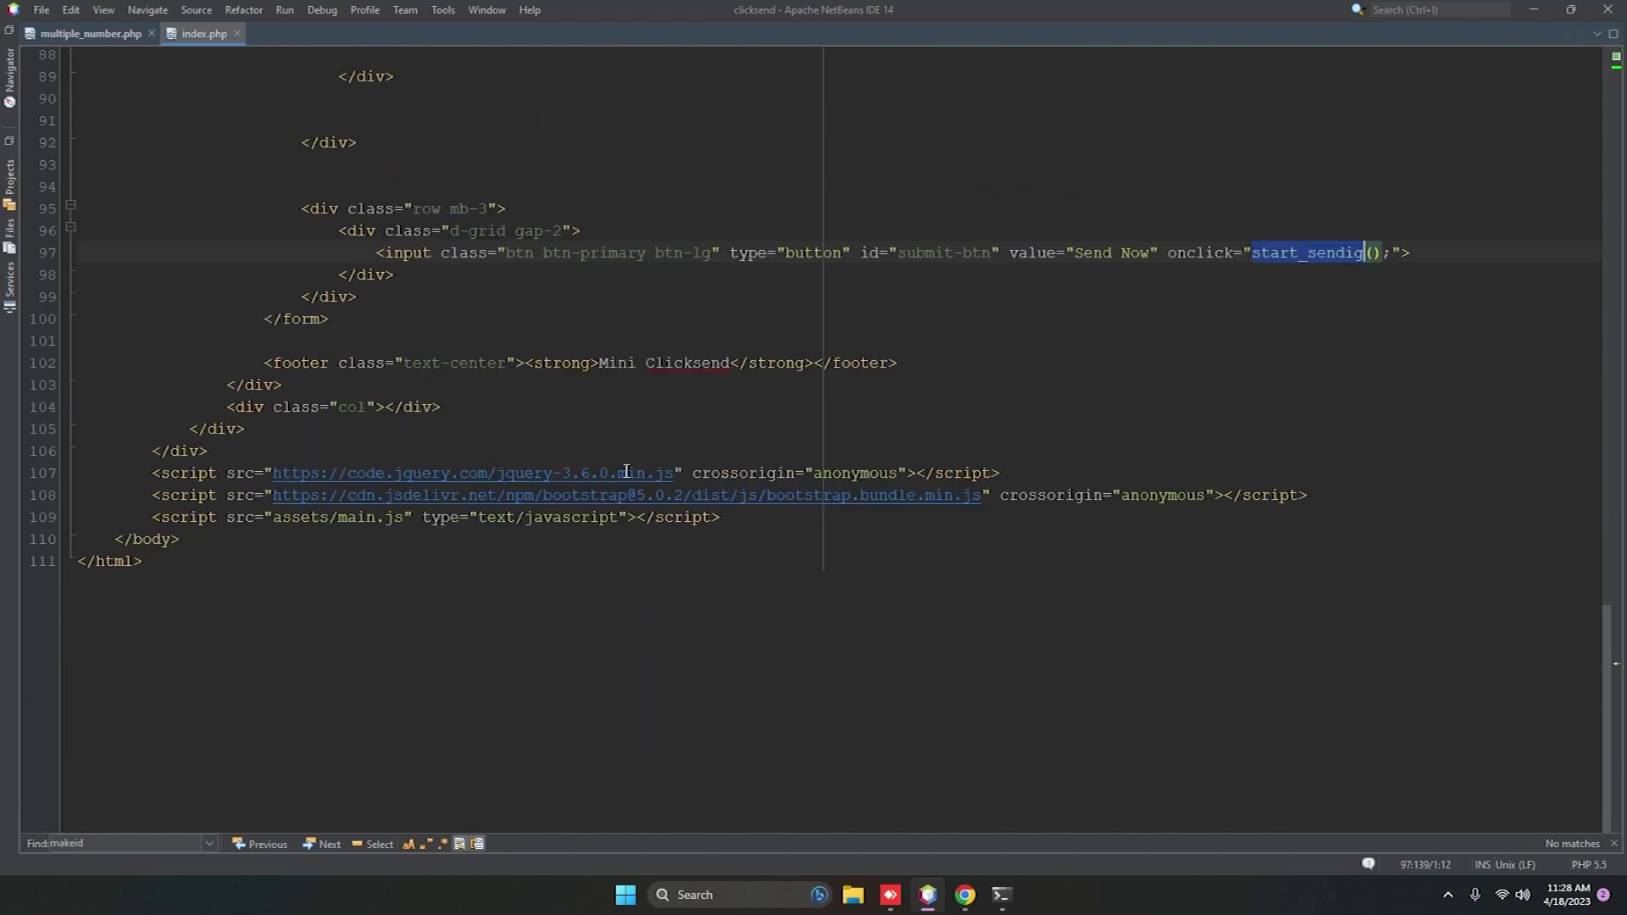
{"action": "double_click", "coordinate": [358, 517]}
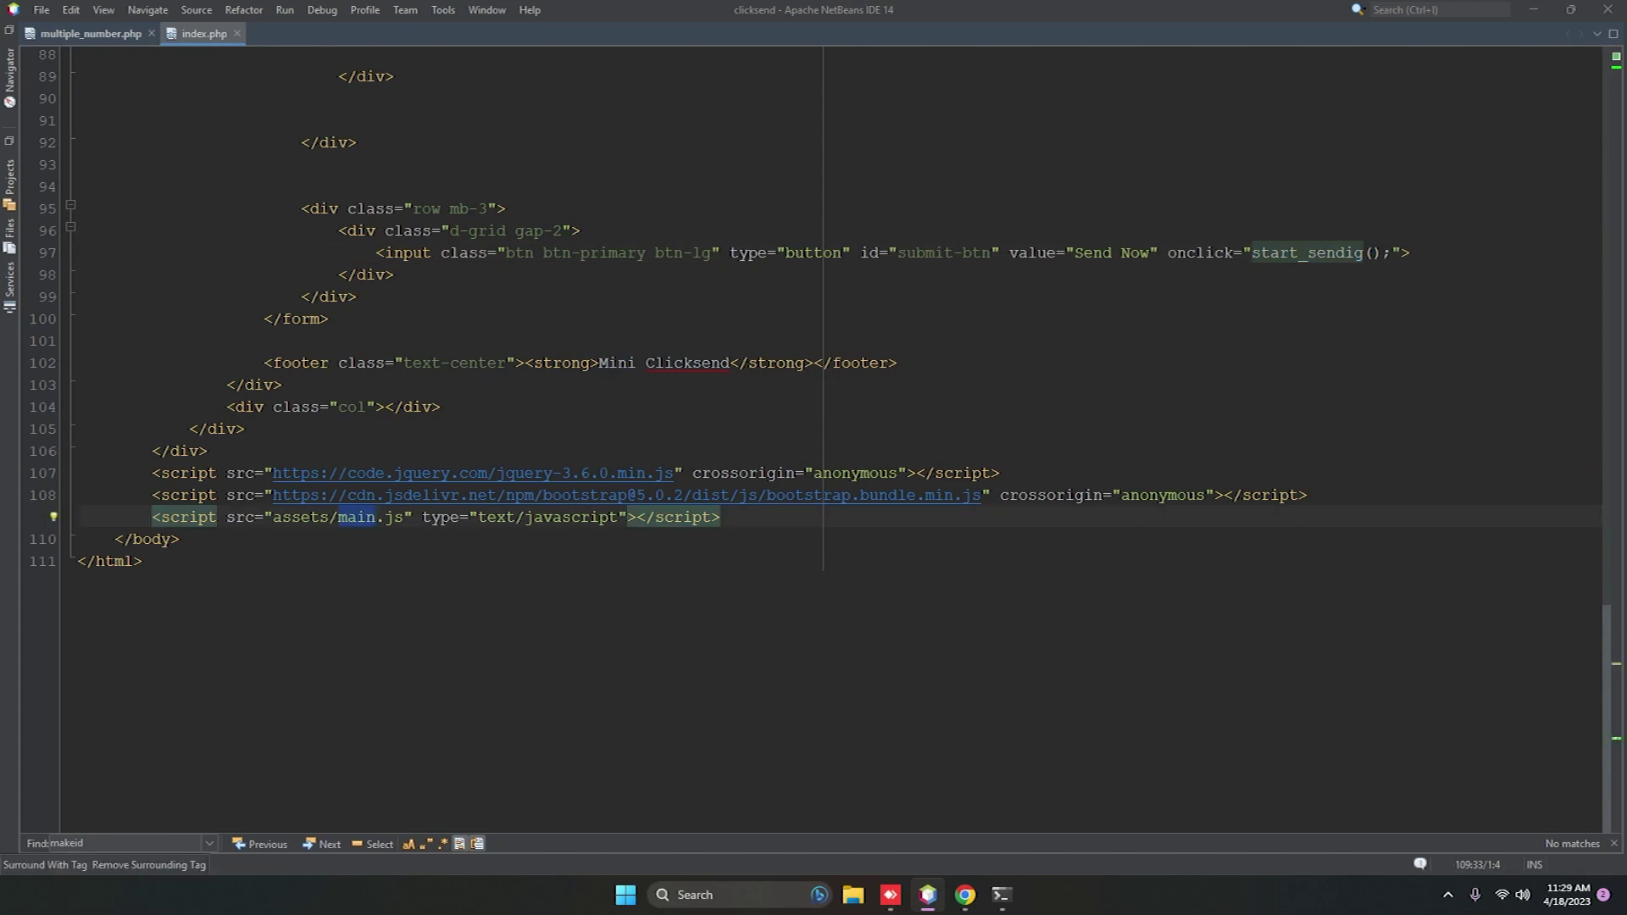
{"action": "mouse_move", "coordinate": [1412, 280]}
{"action": "left_mouse_down"}
{"action": "mouse_move", "coordinate": [1011, 37]}
{"action": "mouse_move", "coordinate": [359, 216]}
{"action": "left_mouse_up"}
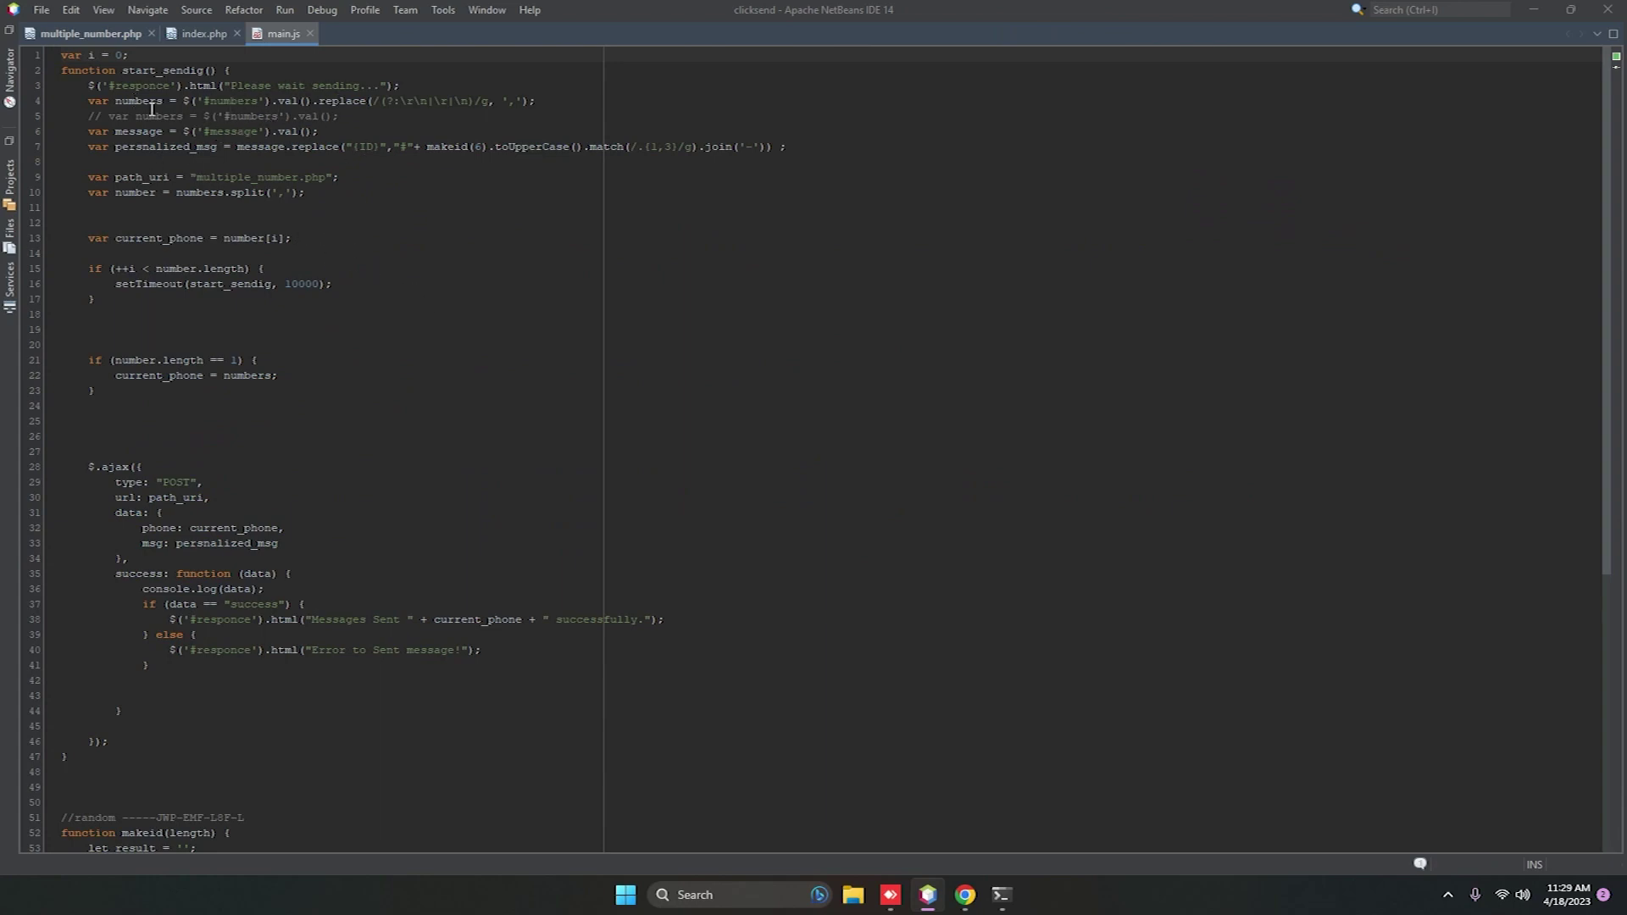
{"action": "key", "text": "ctrl+f"}
{"action": "scroll", "coordinate": [239, 110], "scroll_direction": "up", "scroll_amount": 2, "text": "ctrl"}
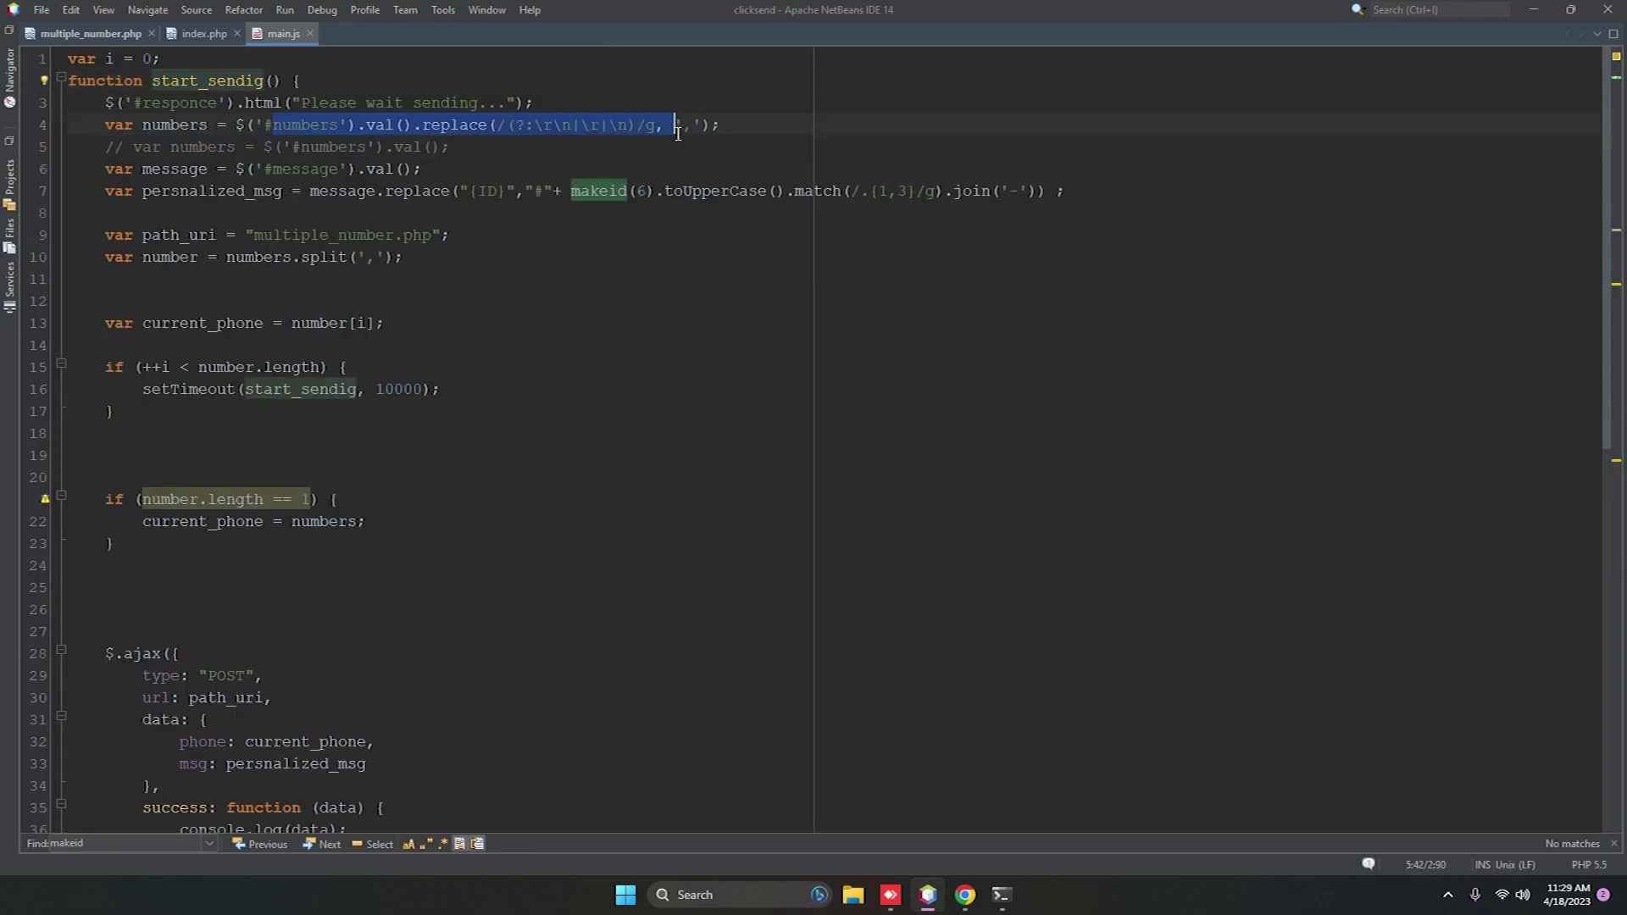
{"action": "left_click_drag", "start_coordinate": [269, 125], "coordinate": [682, 126]}
{"action": "left_click", "coordinate": [965, 896]}
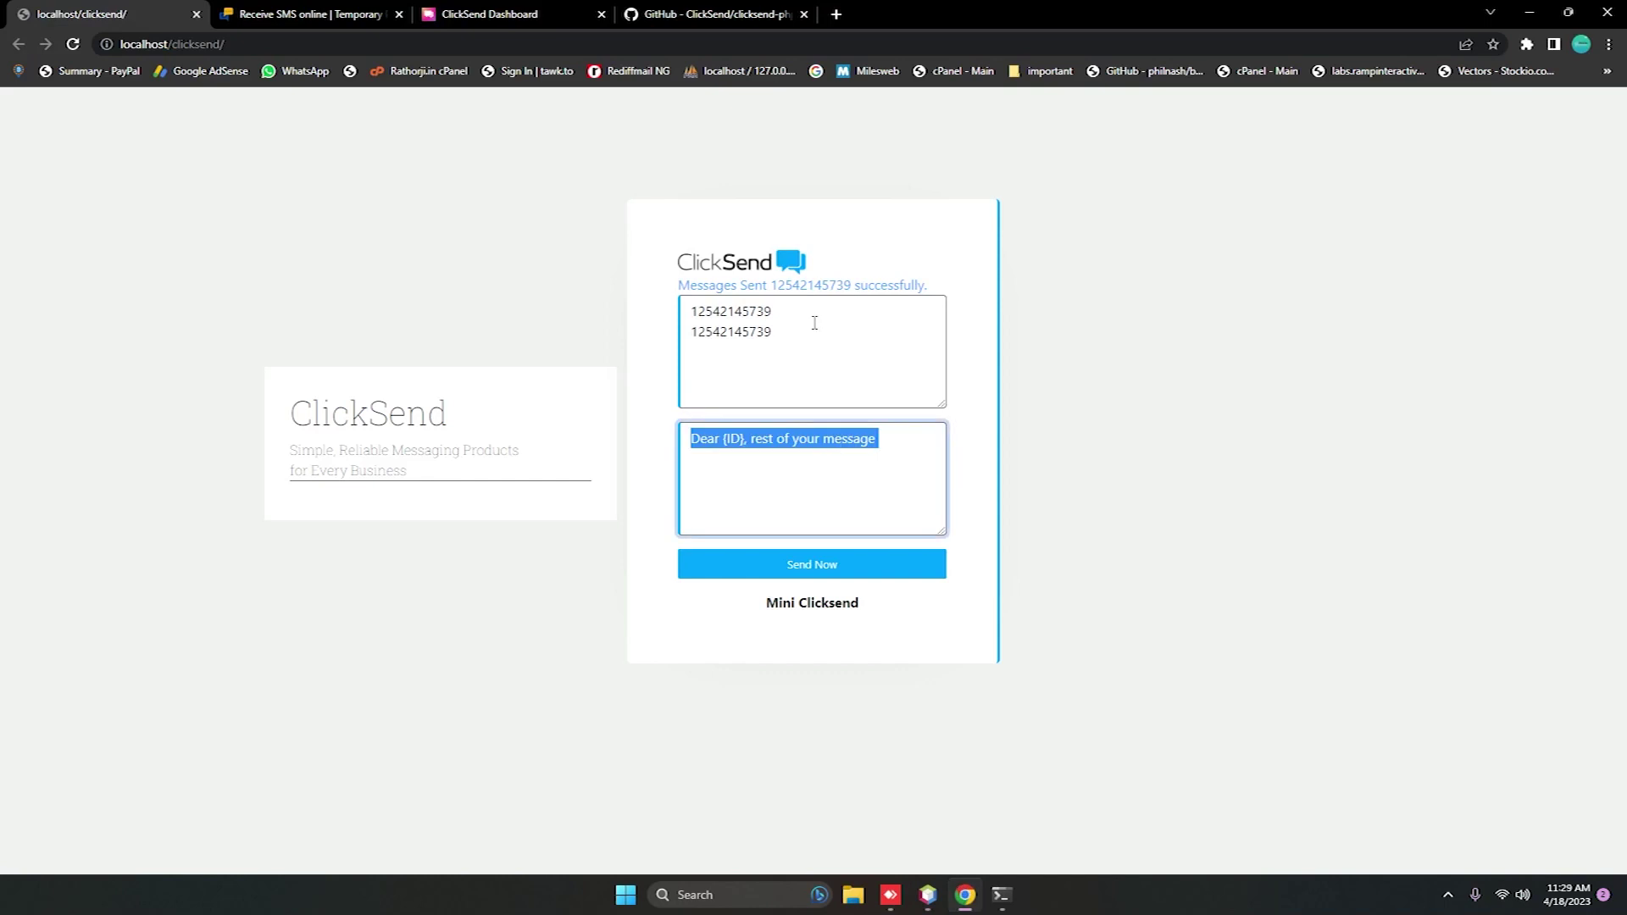
{"action": "left_click_drag", "start_coordinate": [813, 331], "coordinate": [643, 296]}
{"action": "key", "text": "ctrl+c"}
{"action": "key", "text": "Left"}
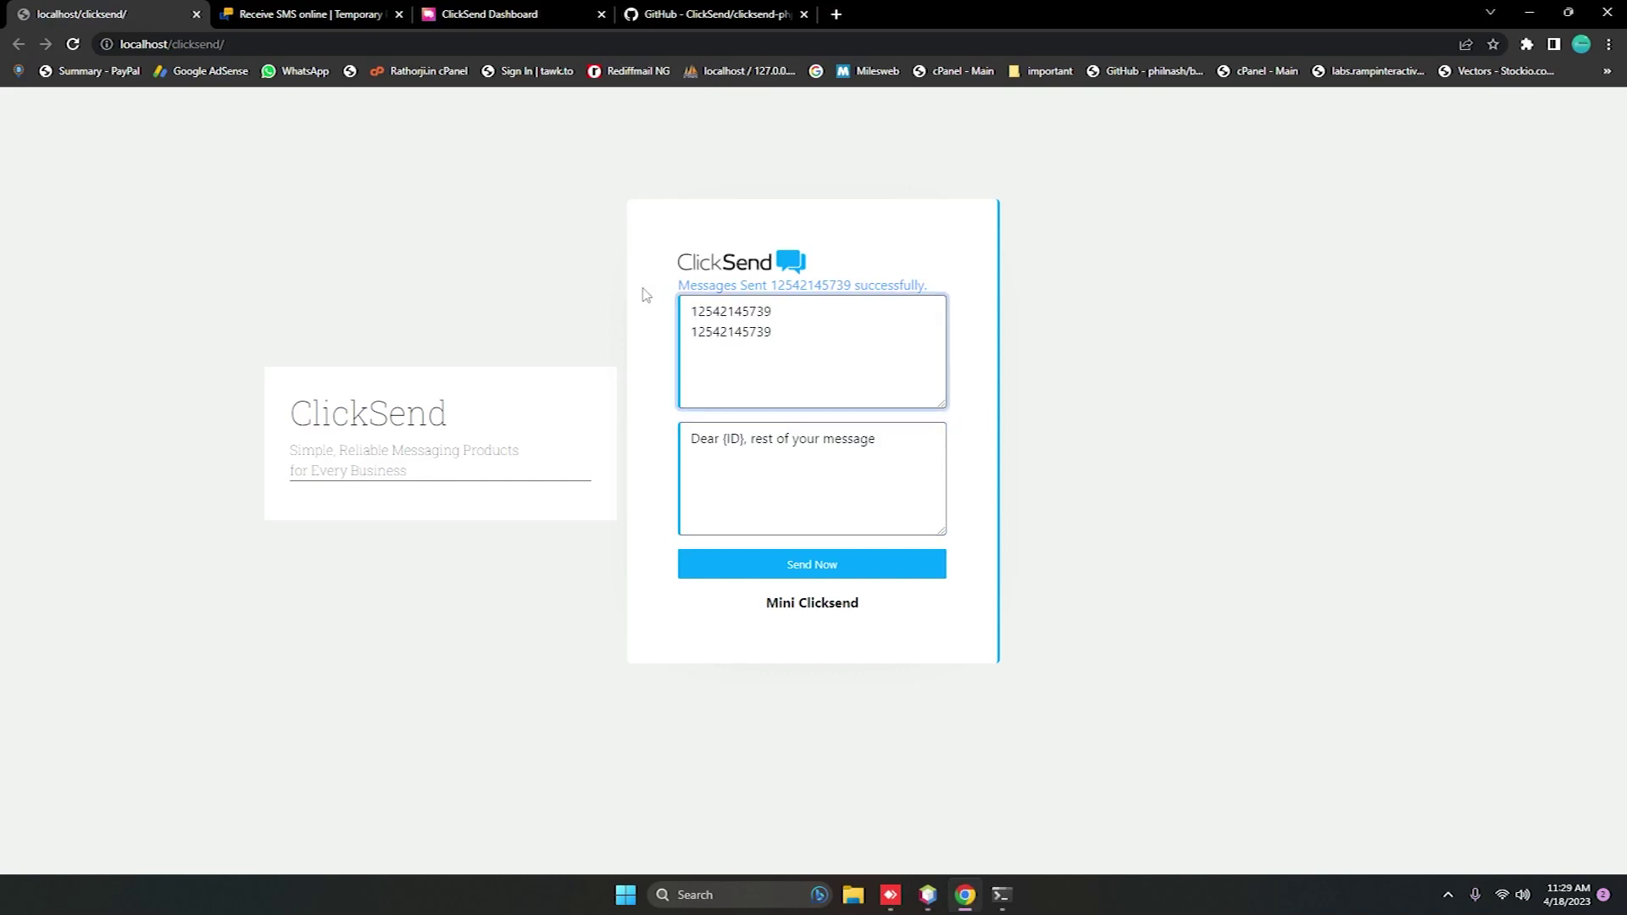
{"action": "key", "text": "Return"}
{"action": "key", "text": "ctrl+v"}
{"action": "mouse_move", "coordinate": [929, 896]}
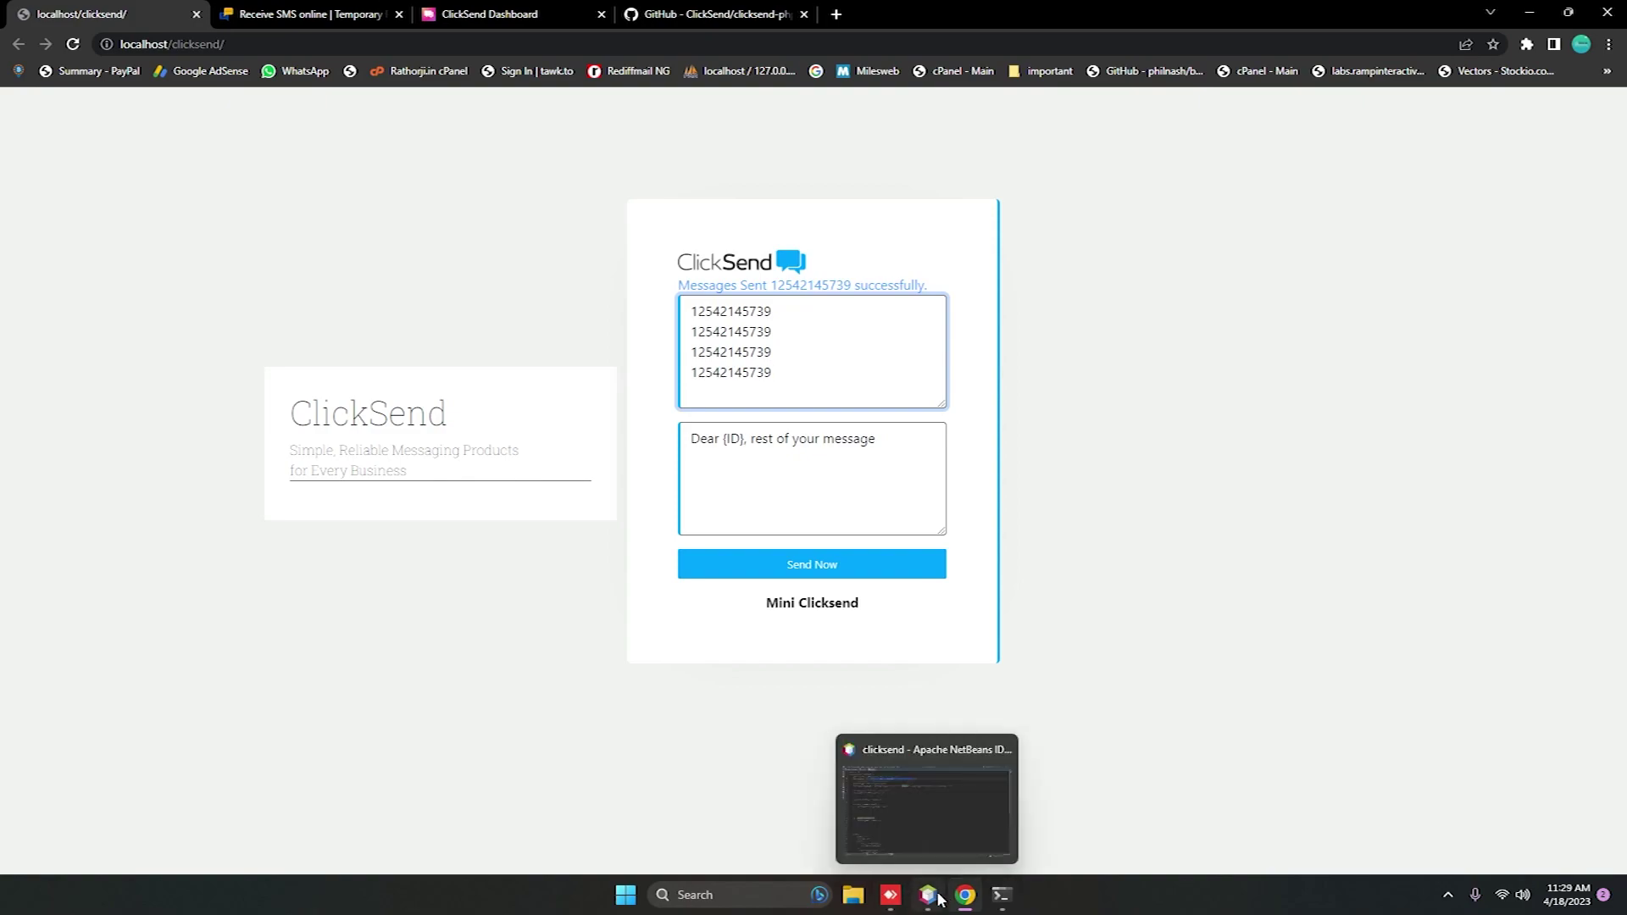
{"action": "left_click", "coordinate": [938, 898]}
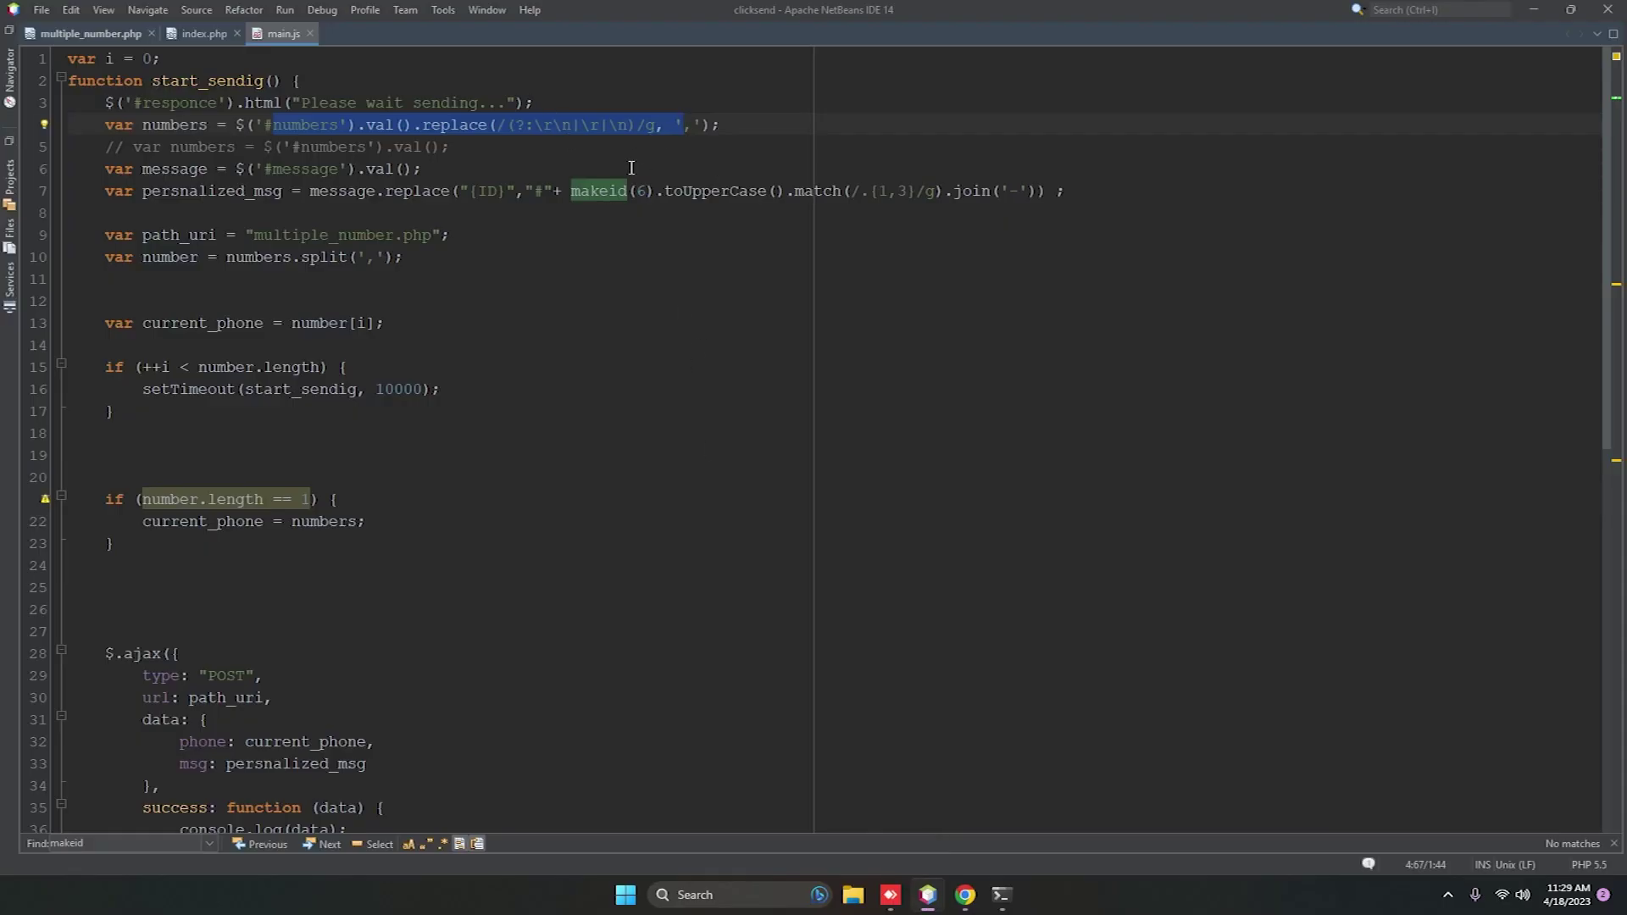
{"action": "double_click", "coordinate": [172, 125]}
{"action": "double_click", "coordinate": [302, 167]}
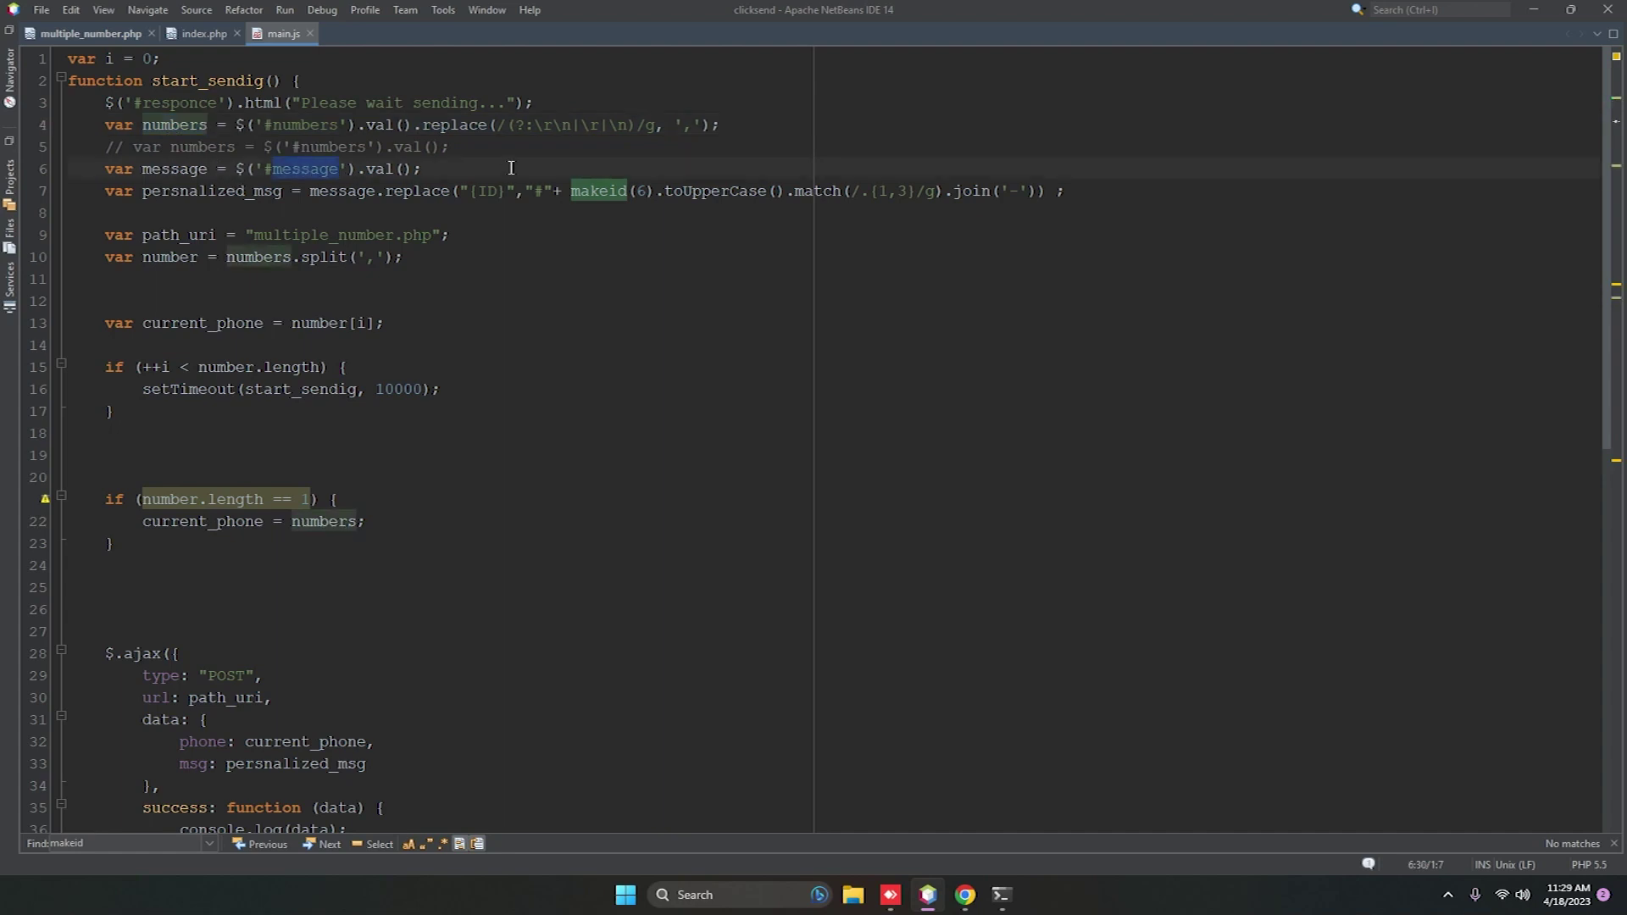
{"action": "double_click", "coordinate": [333, 191]}
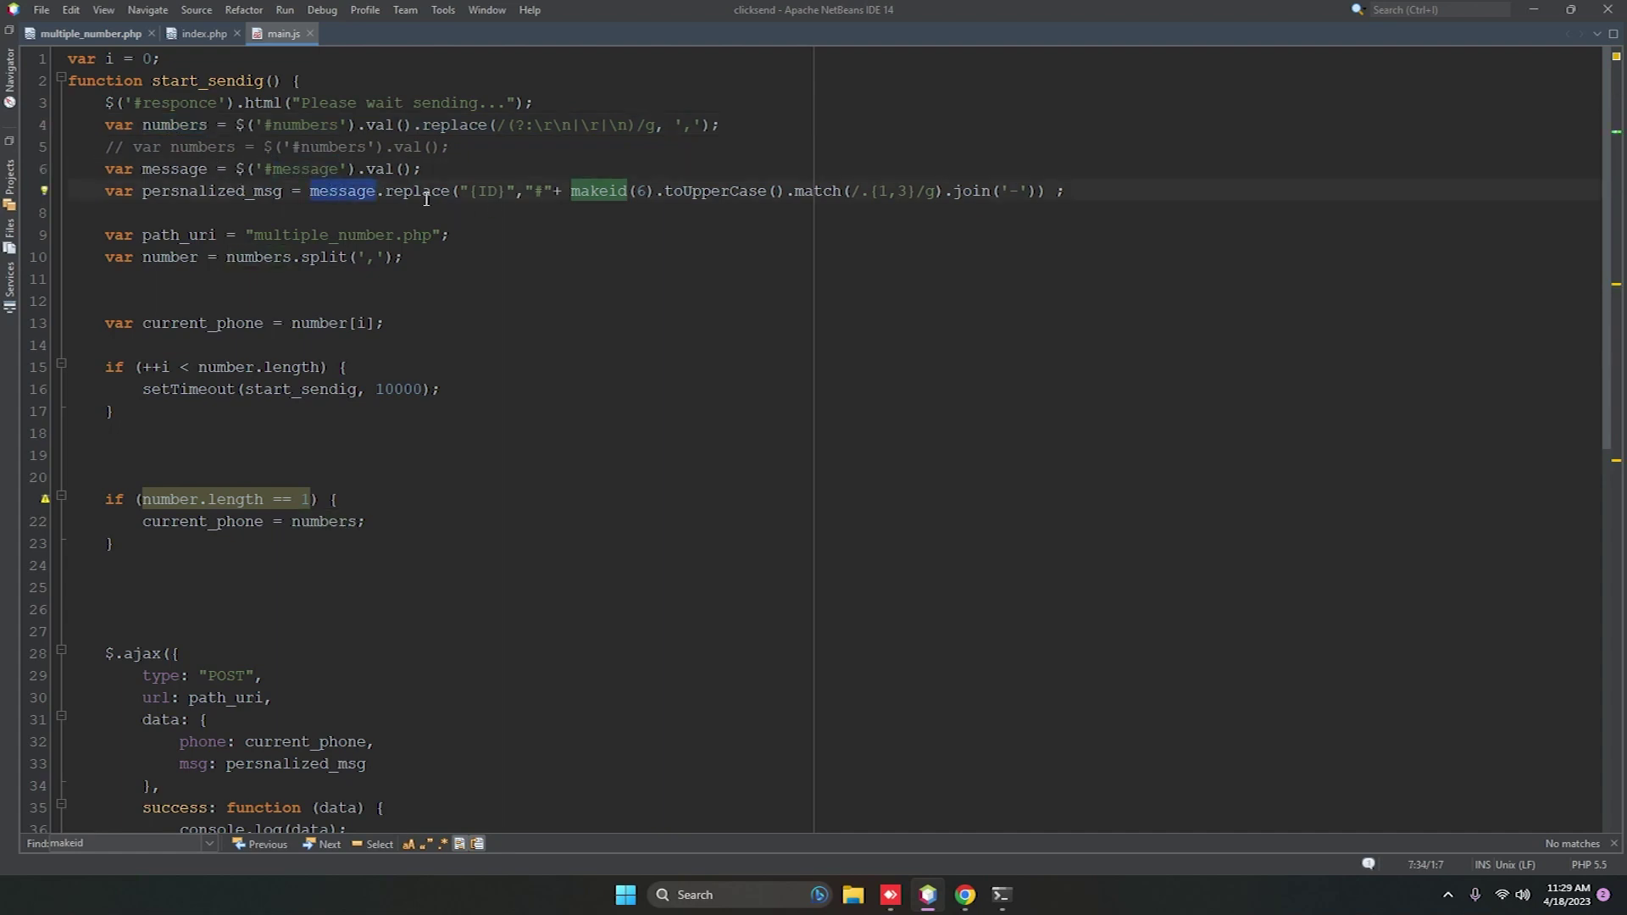
{"action": "double_click", "coordinate": [487, 191]}
{"action": "double_click", "coordinate": [602, 194]}
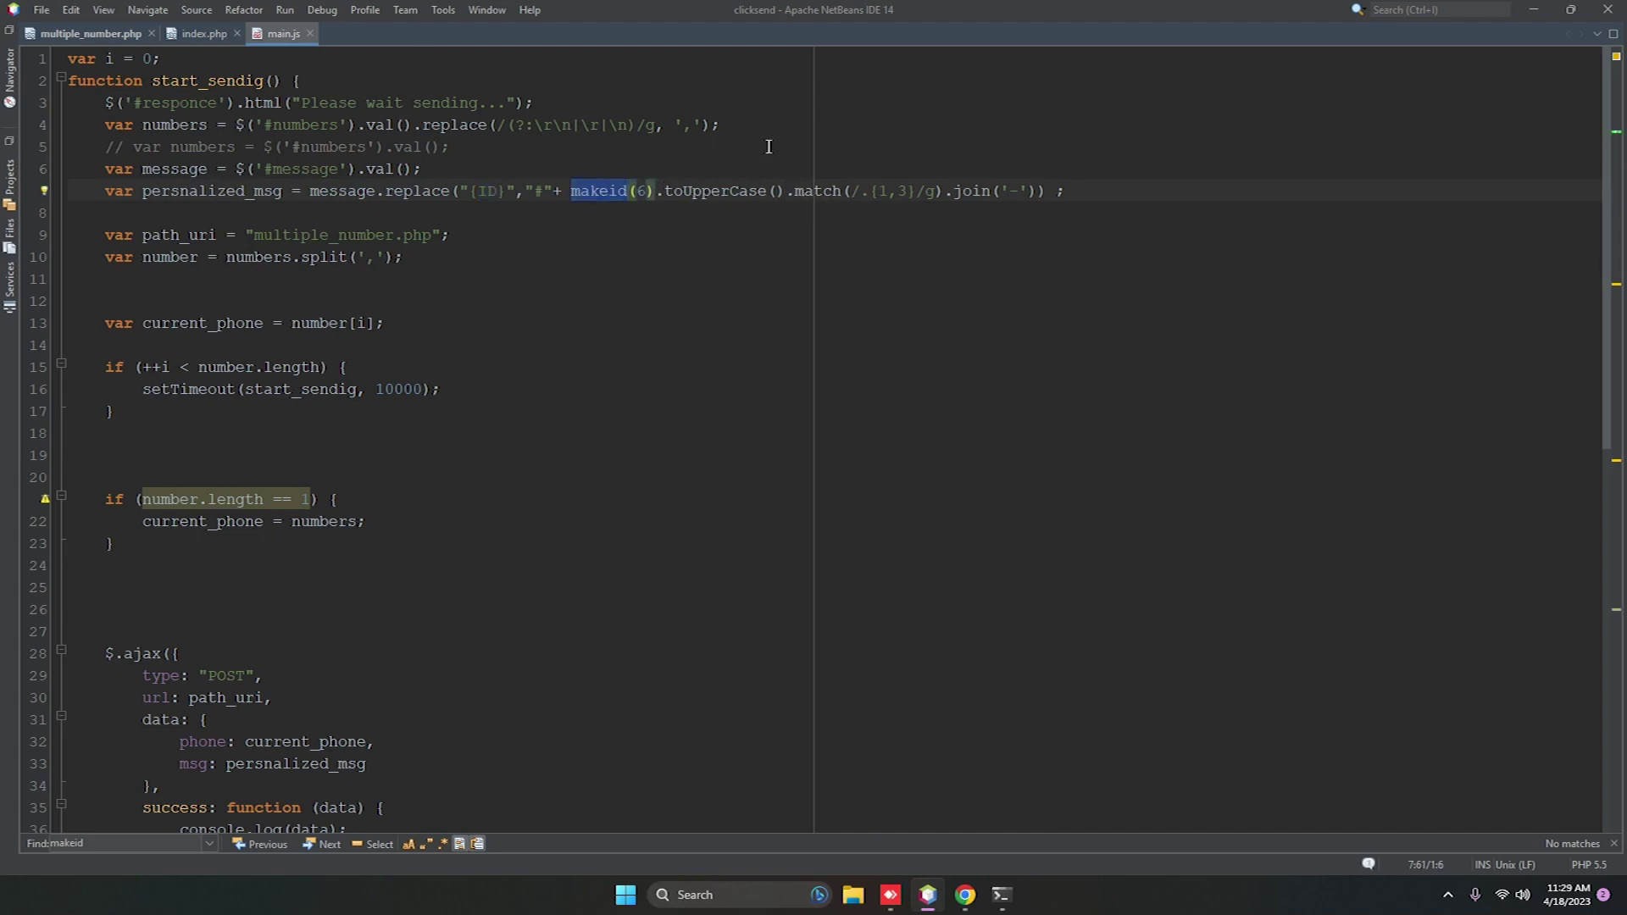
{"action": "left_click", "coordinate": [965, 895]}
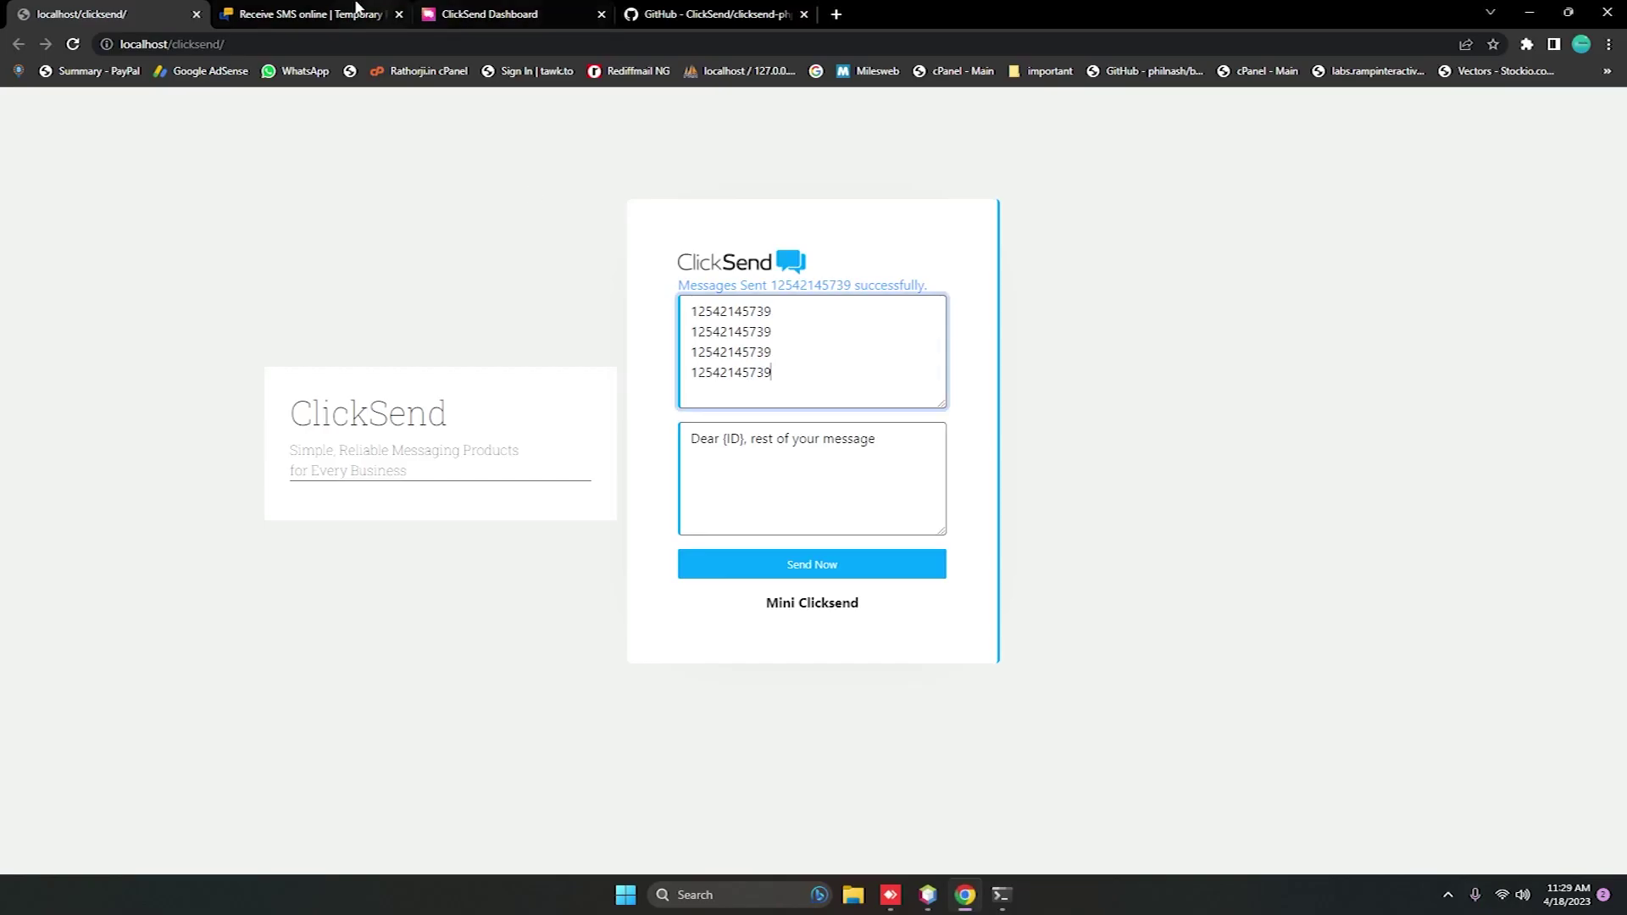
{"action": "left_click", "coordinate": [345, 9]}
{"action": "left_click", "coordinate": [573, 357]}
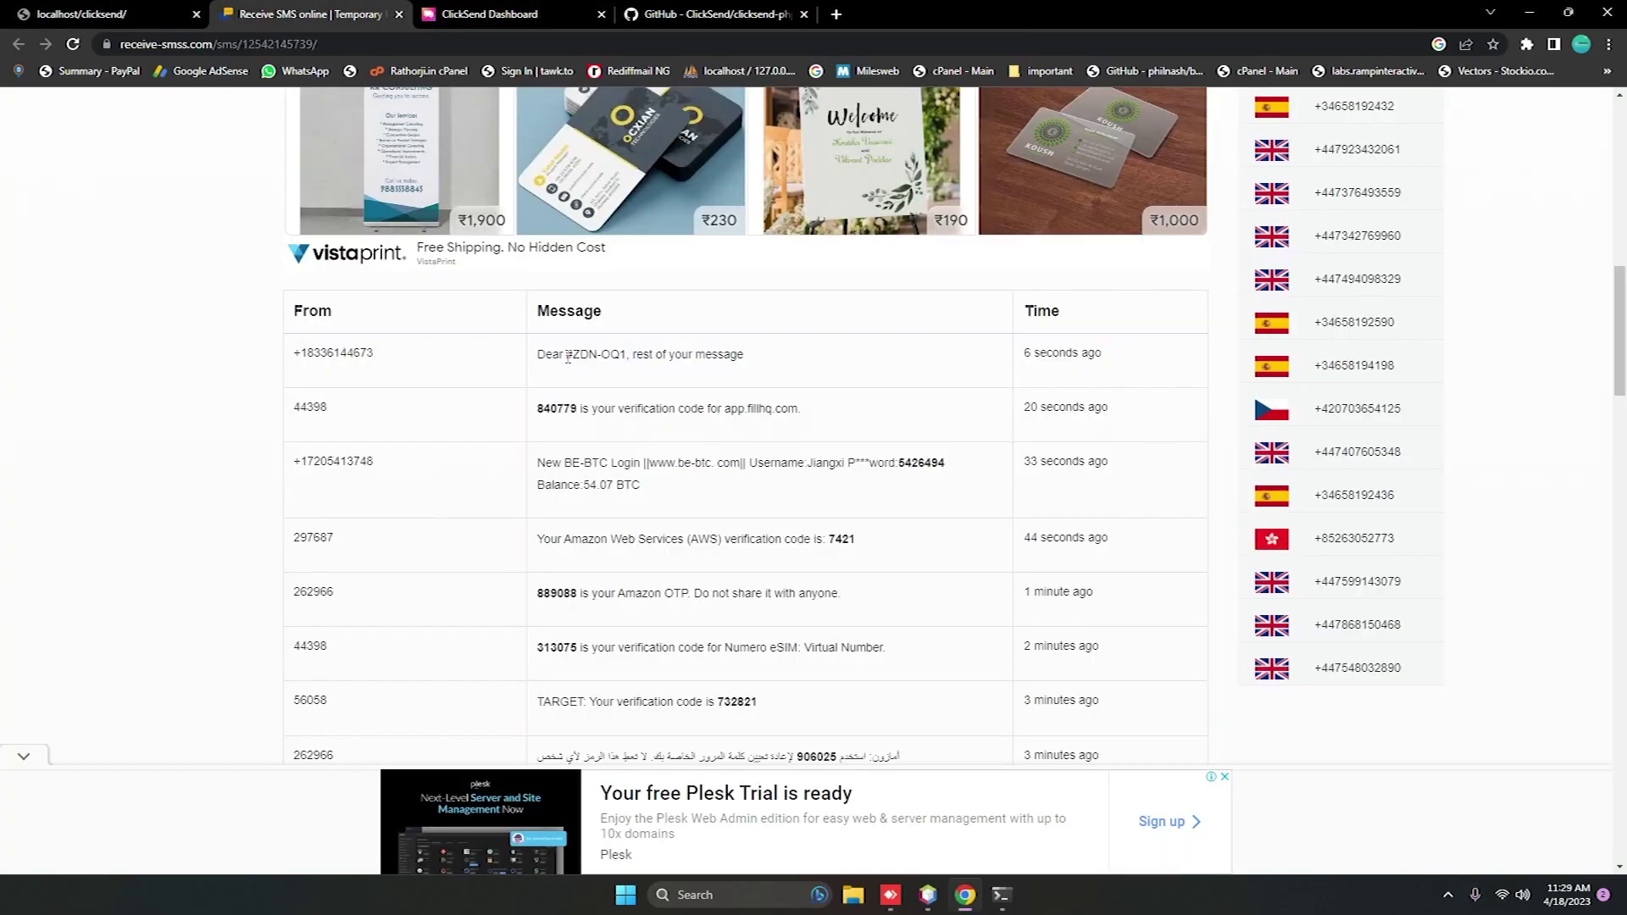
{"action": "left_click_drag", "start_coordinate": [568, 355], "coordinate": [628, 355]}
{"action": "left_click", "coordinate": [628, 354]}
{"action": "left_click", "coordinate": [927, 896]}
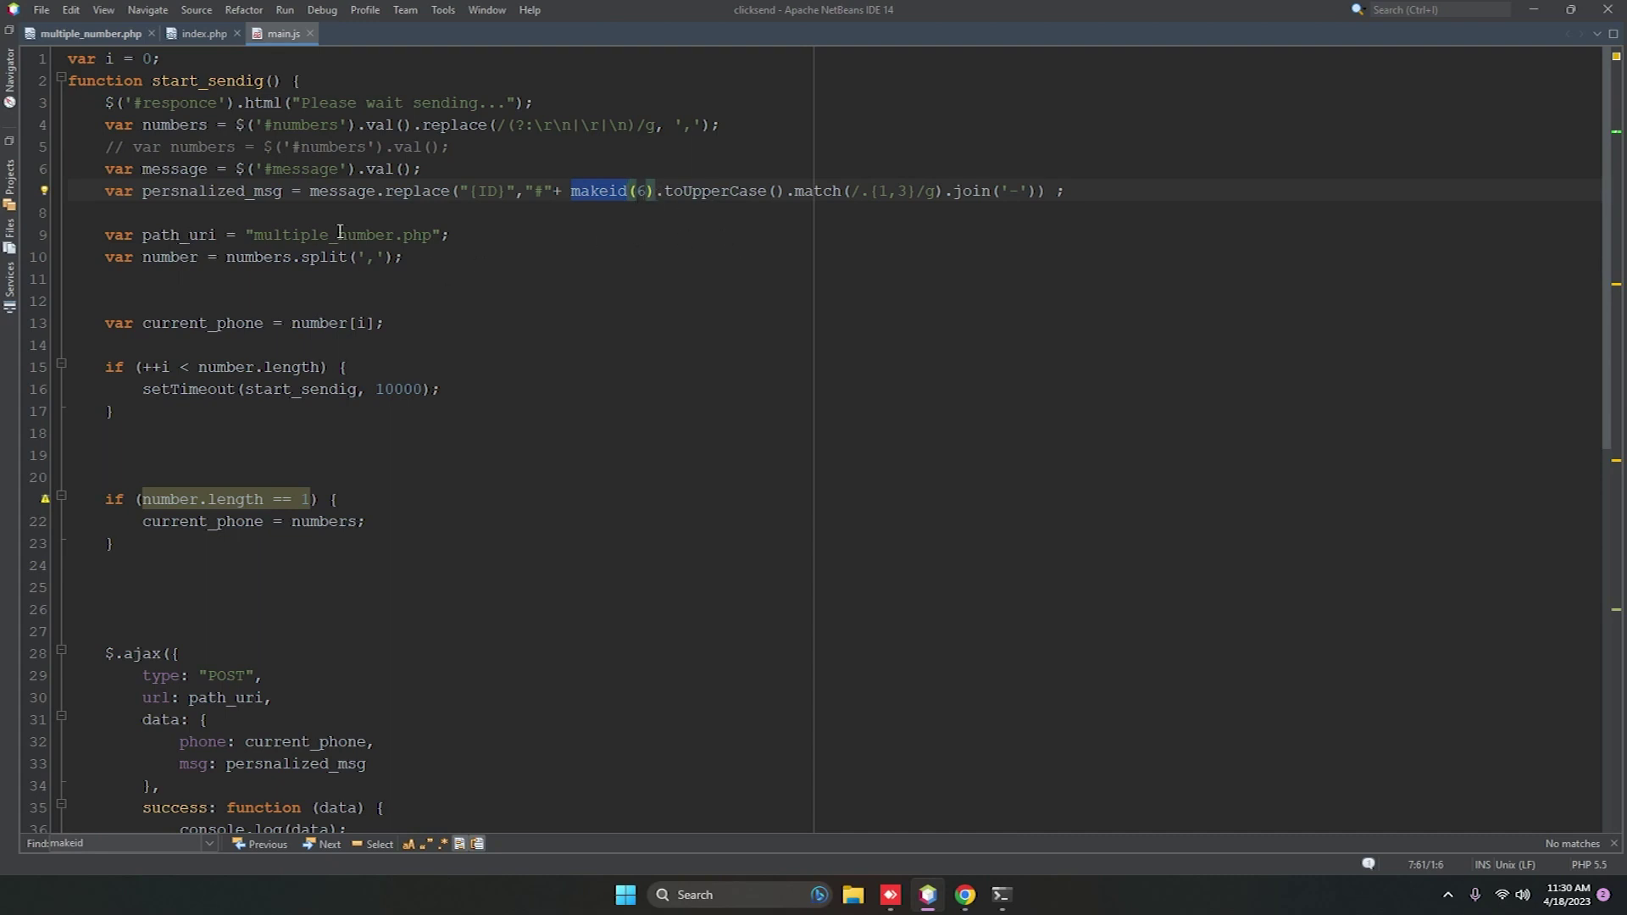
{"action": "double_click", "coordinate": [292, 240]}
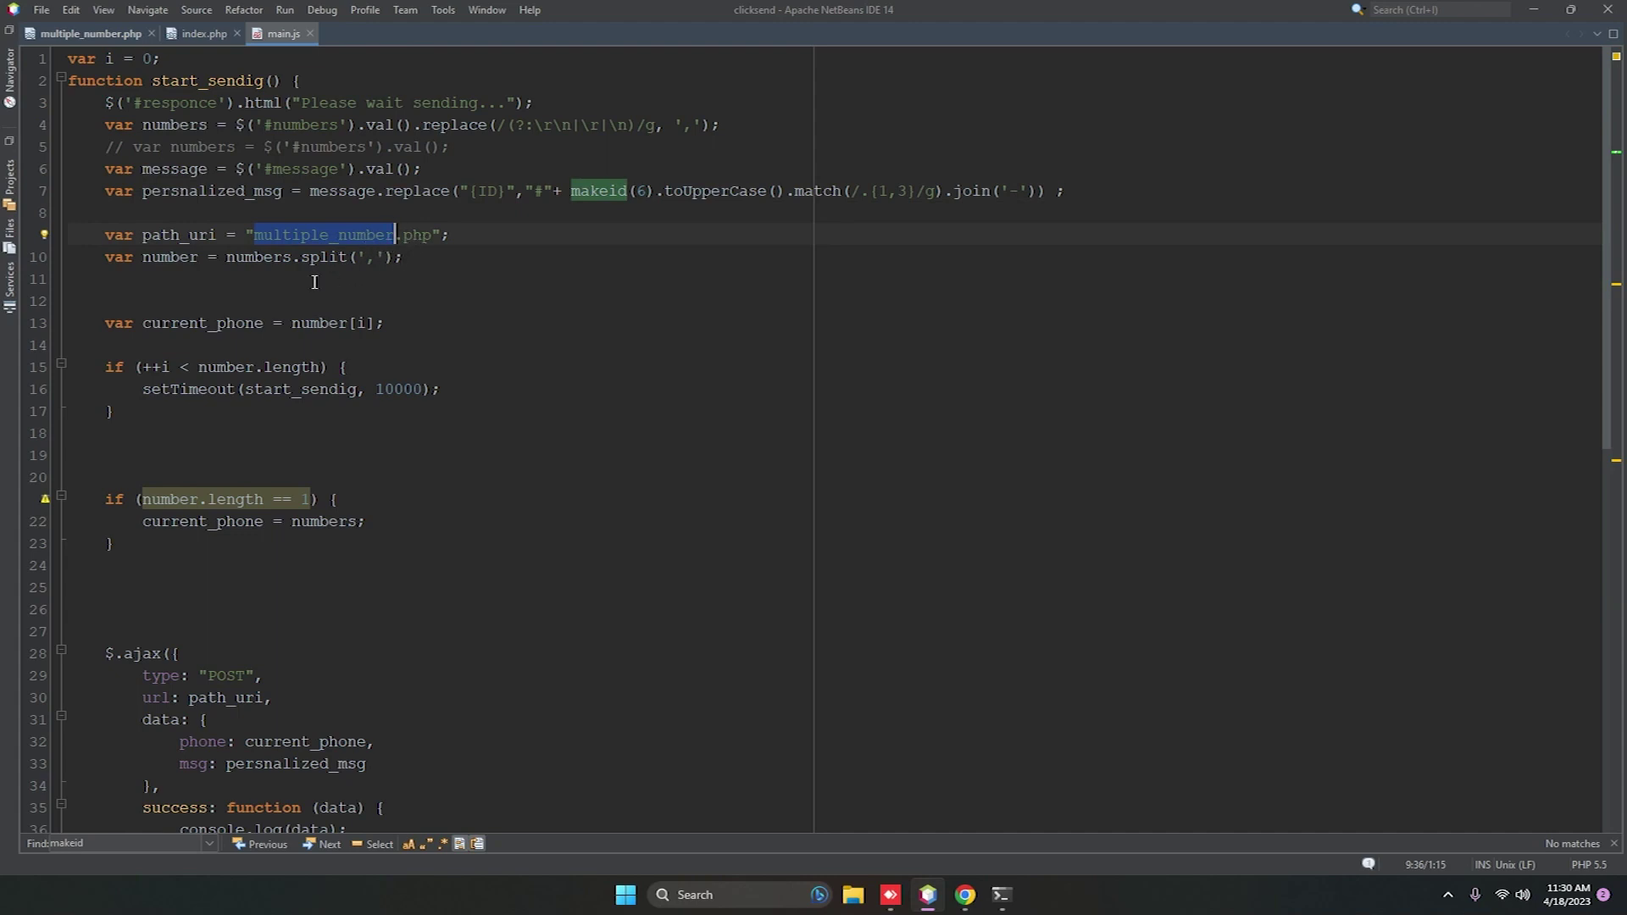
{"action": "double_click", "coordinate": [172, 258]}
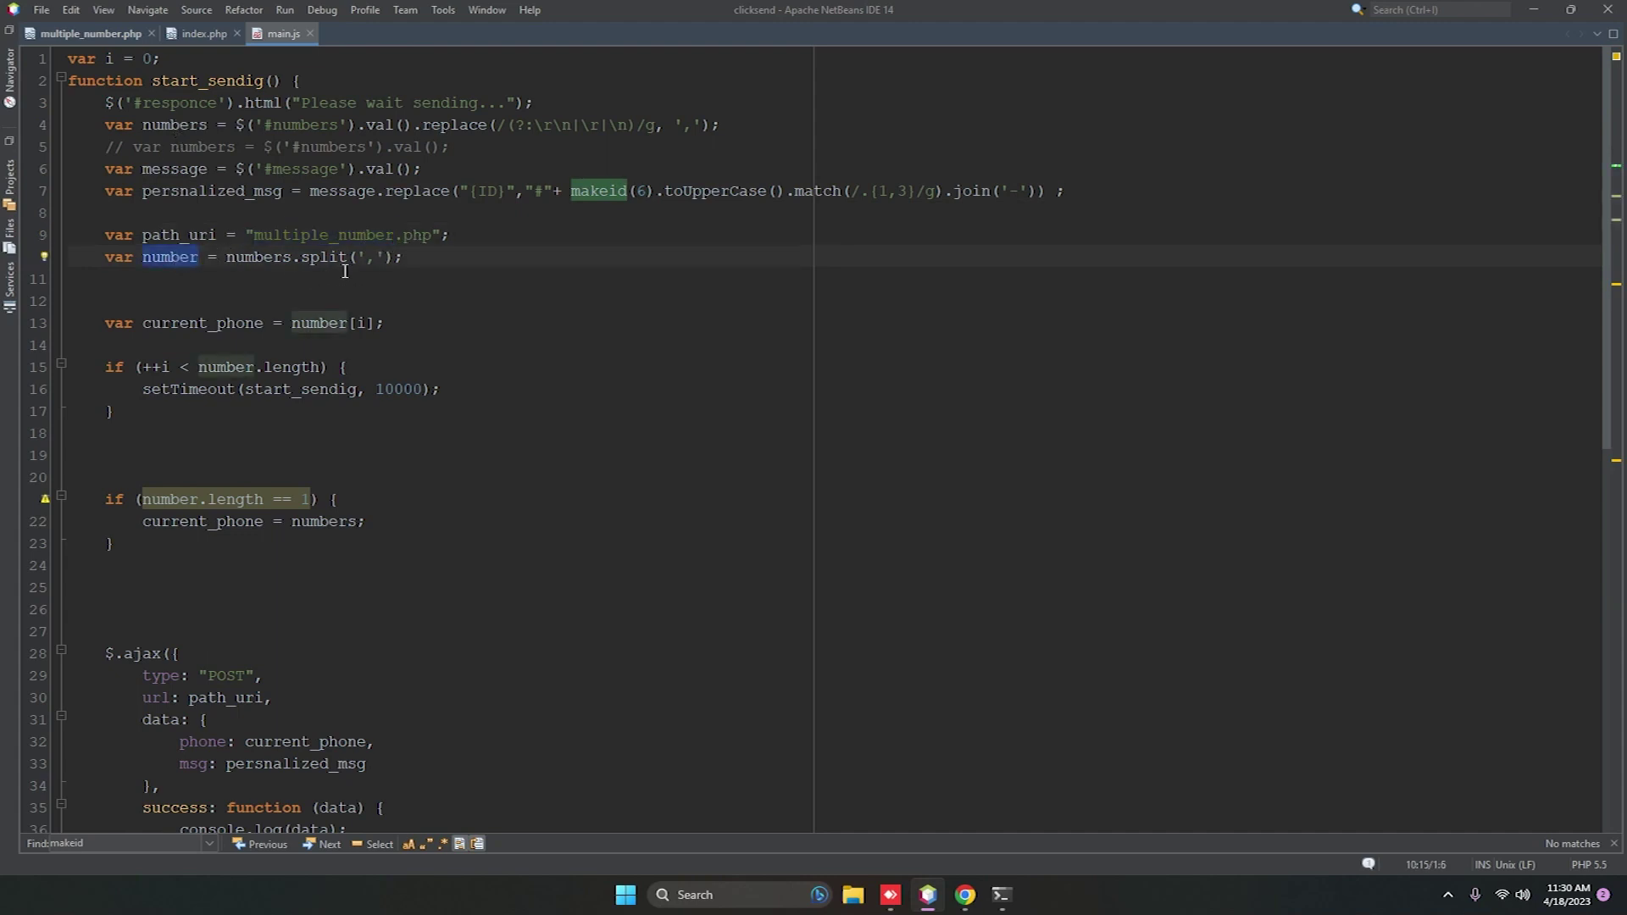
{"action": "double_click", "coordinate": [174, 125]}
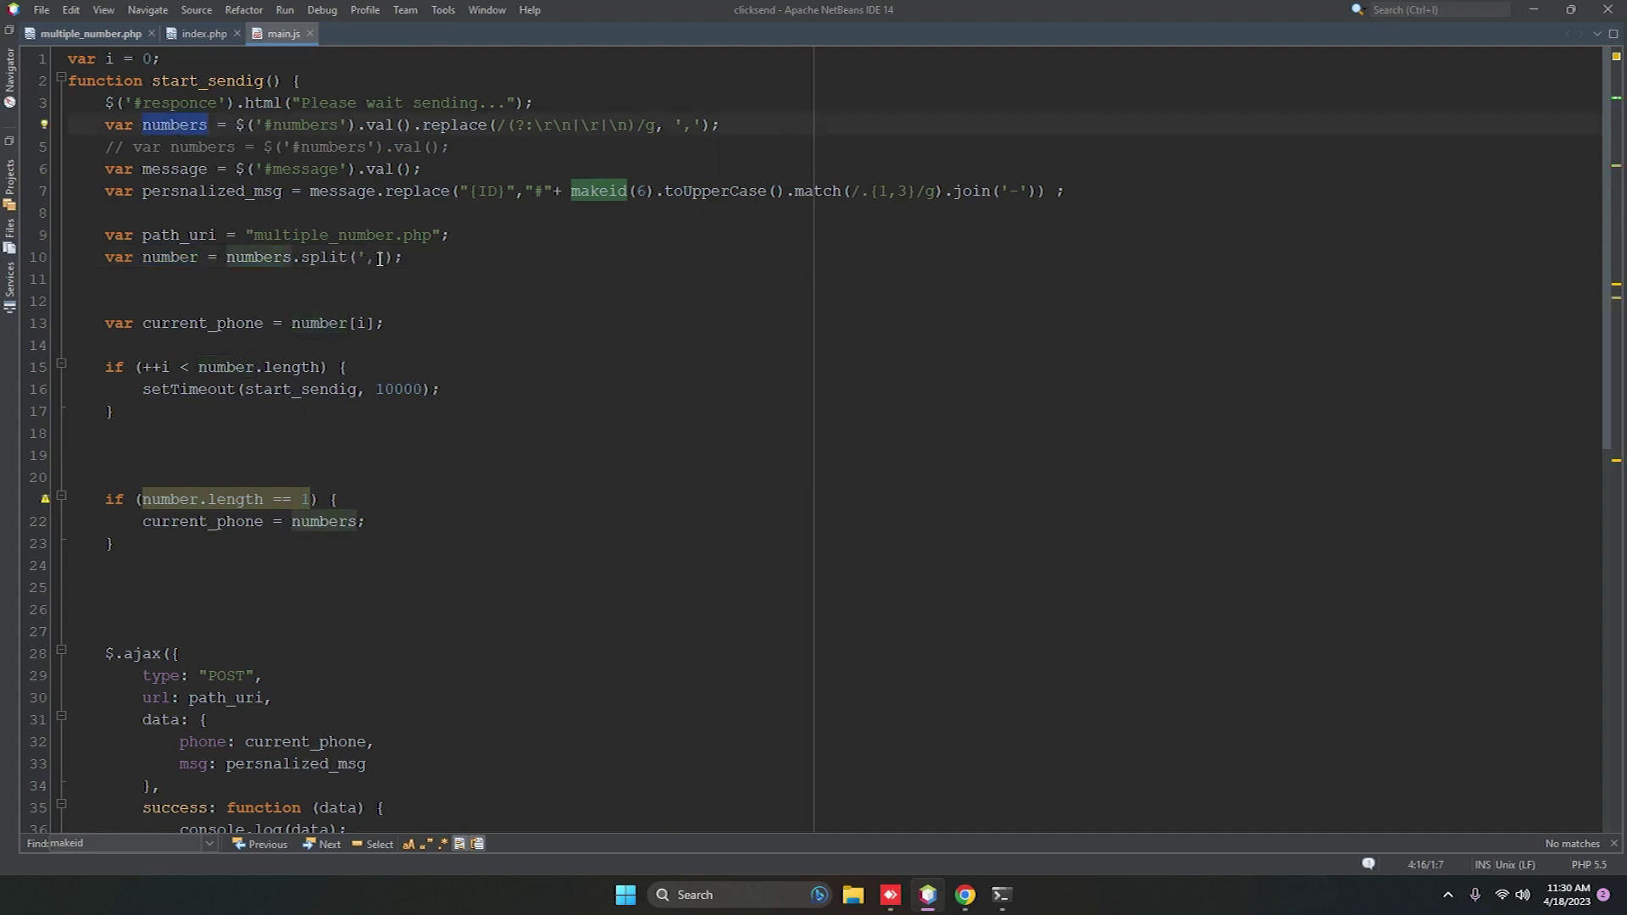
{"action": "double_click", "coordinate": [326, 257]}
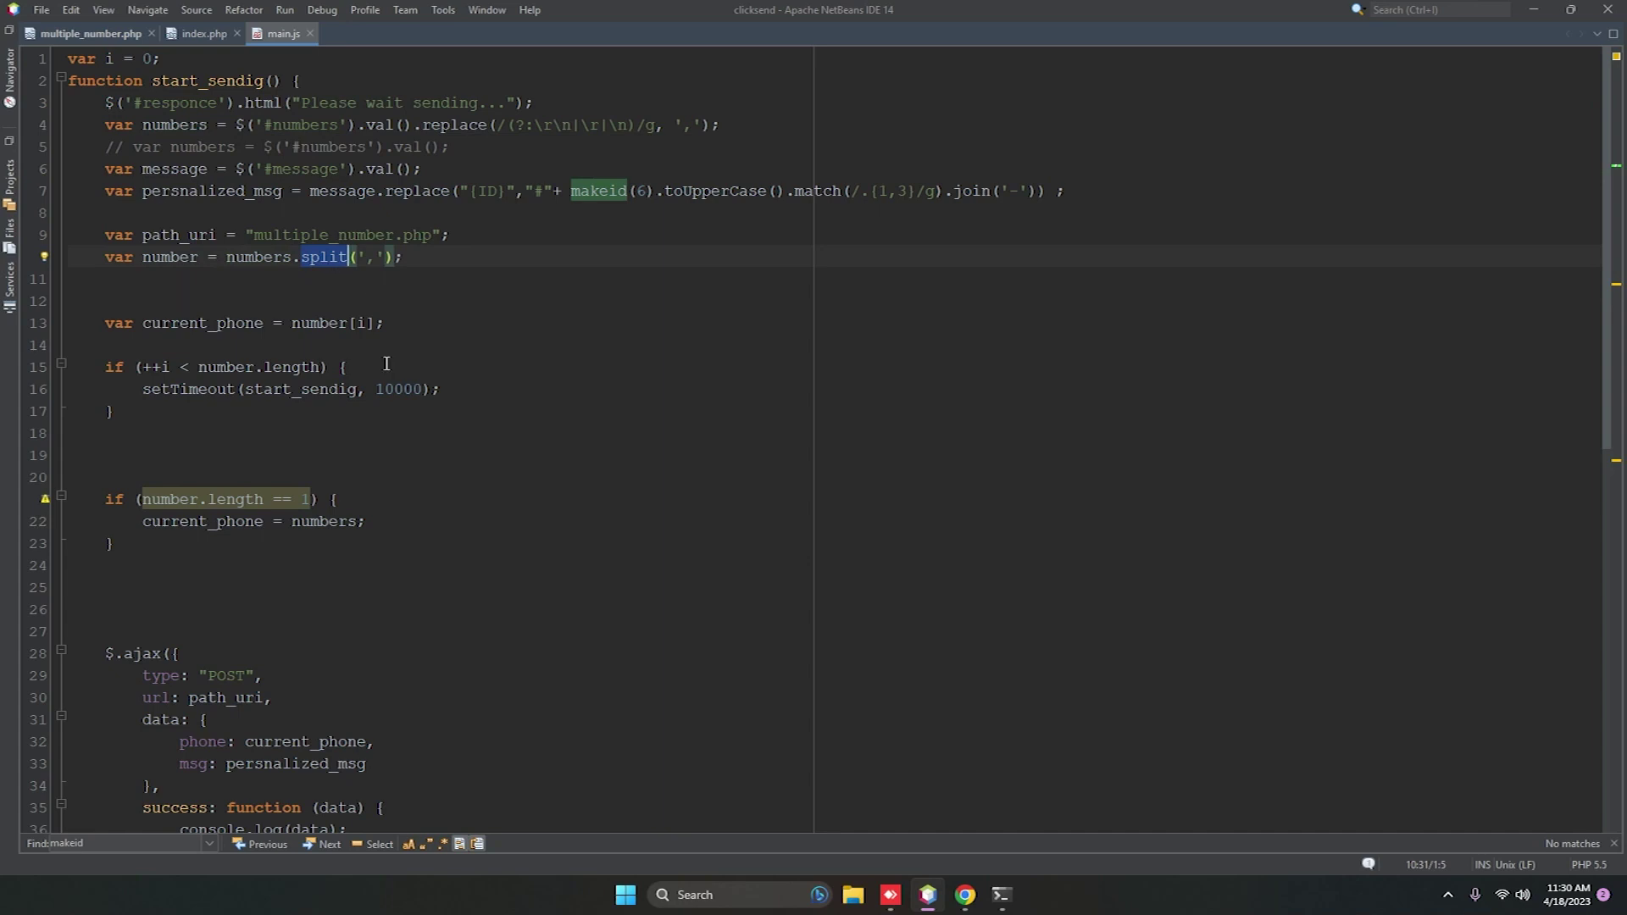
{"action": "double_click", "coordinate": [214, 324]}
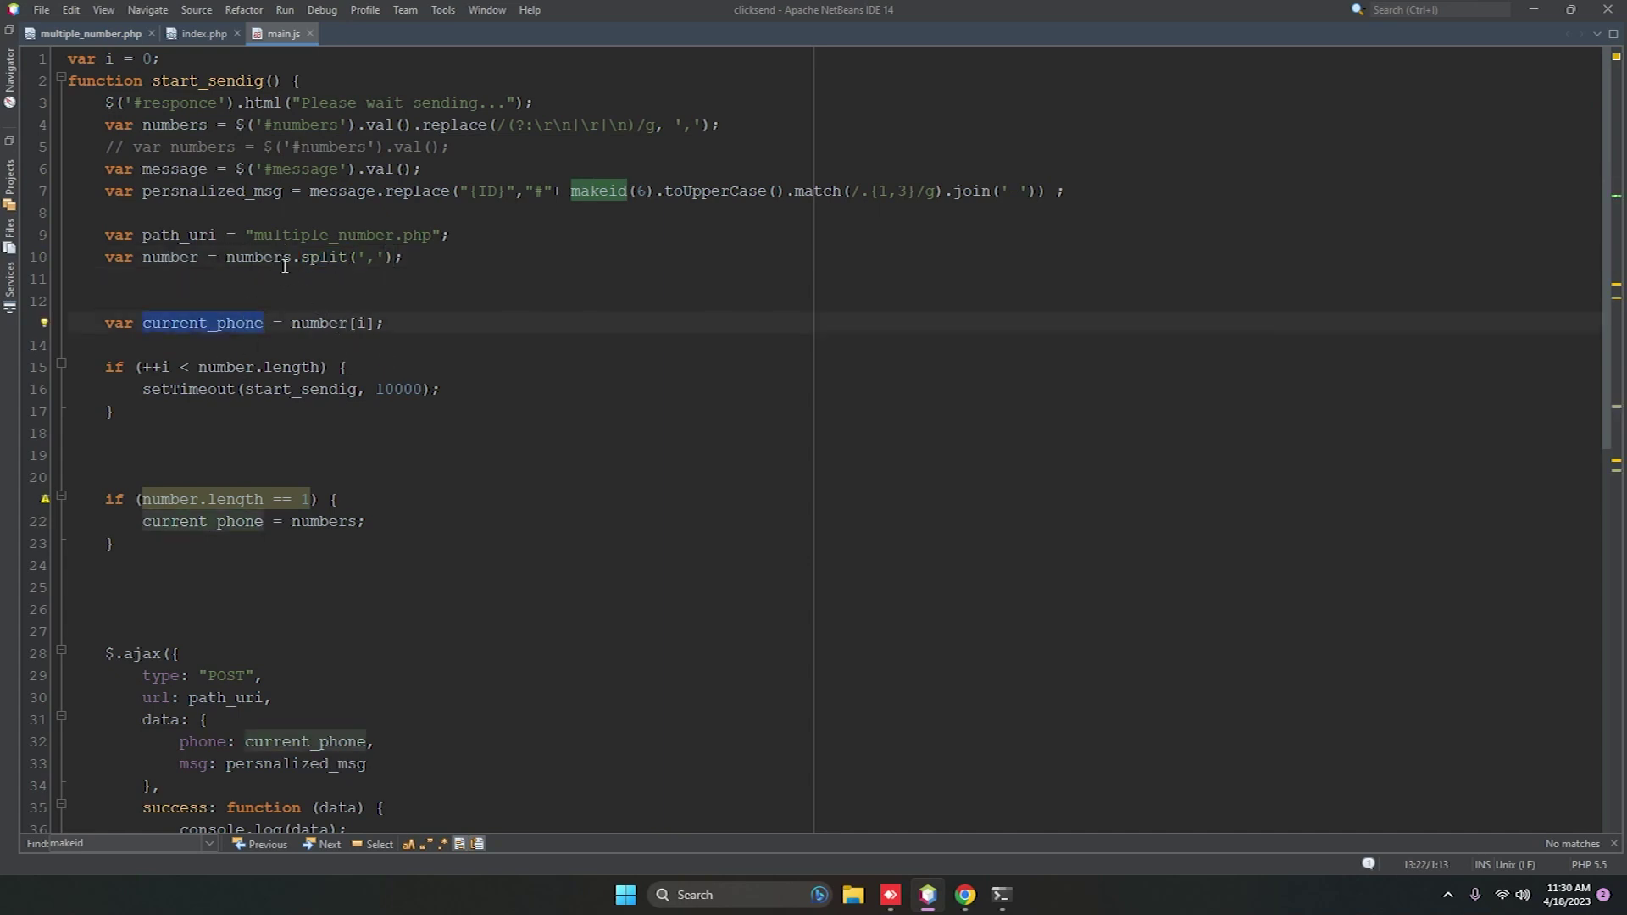
{"action": "double_click", "coordinate": [312, 323]}
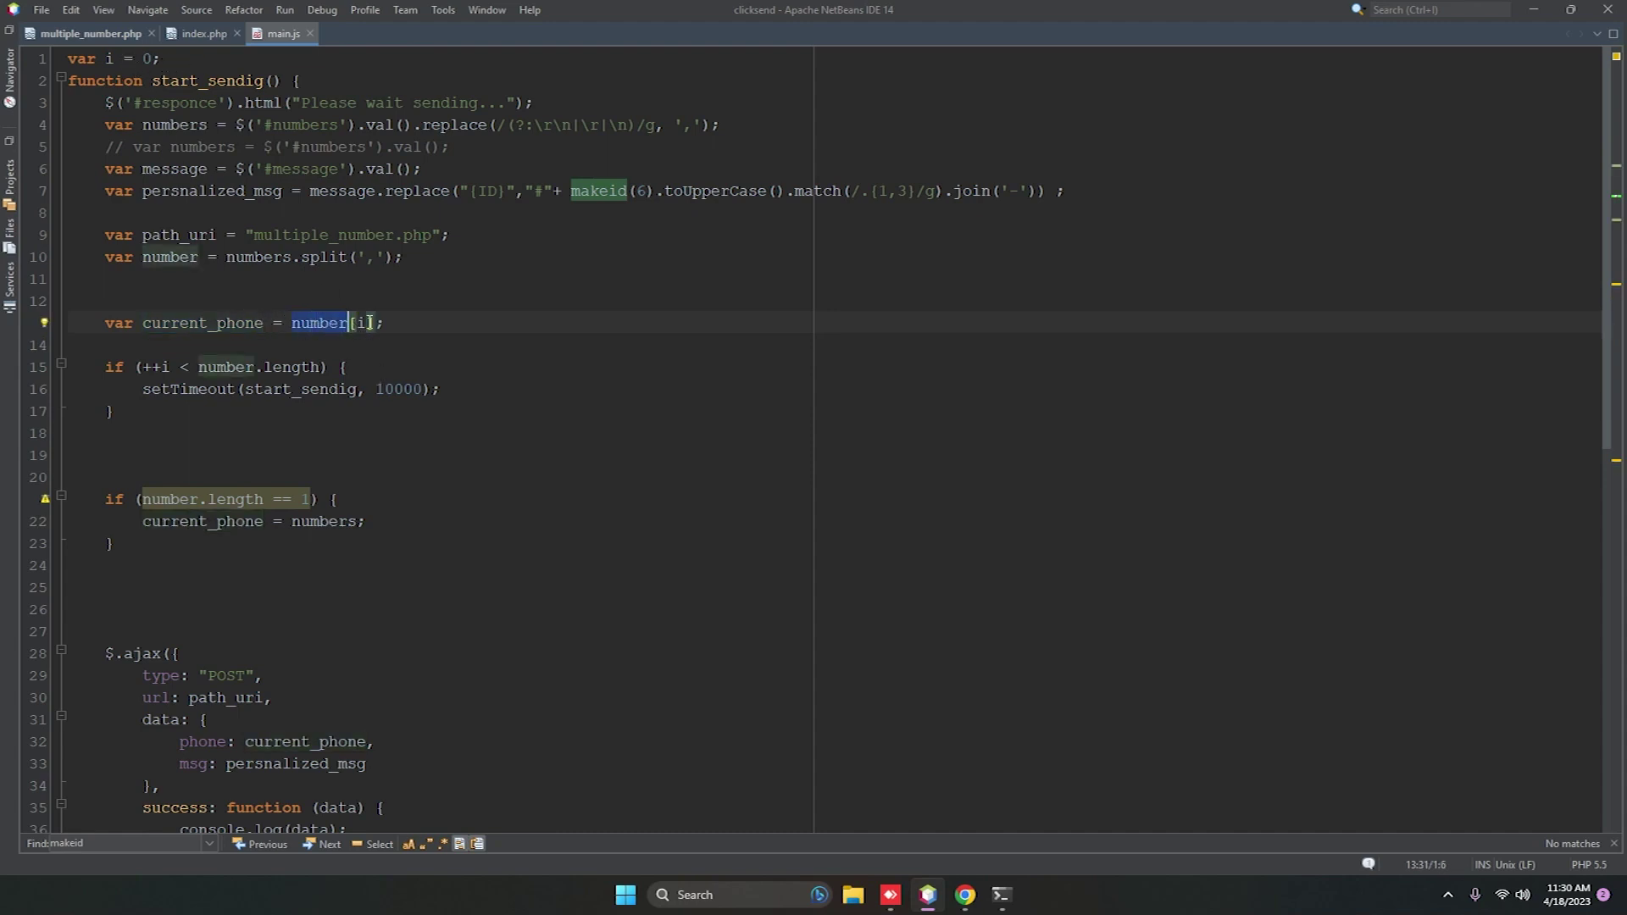
{"action": "left_click", "coordinate": [964, 893]}
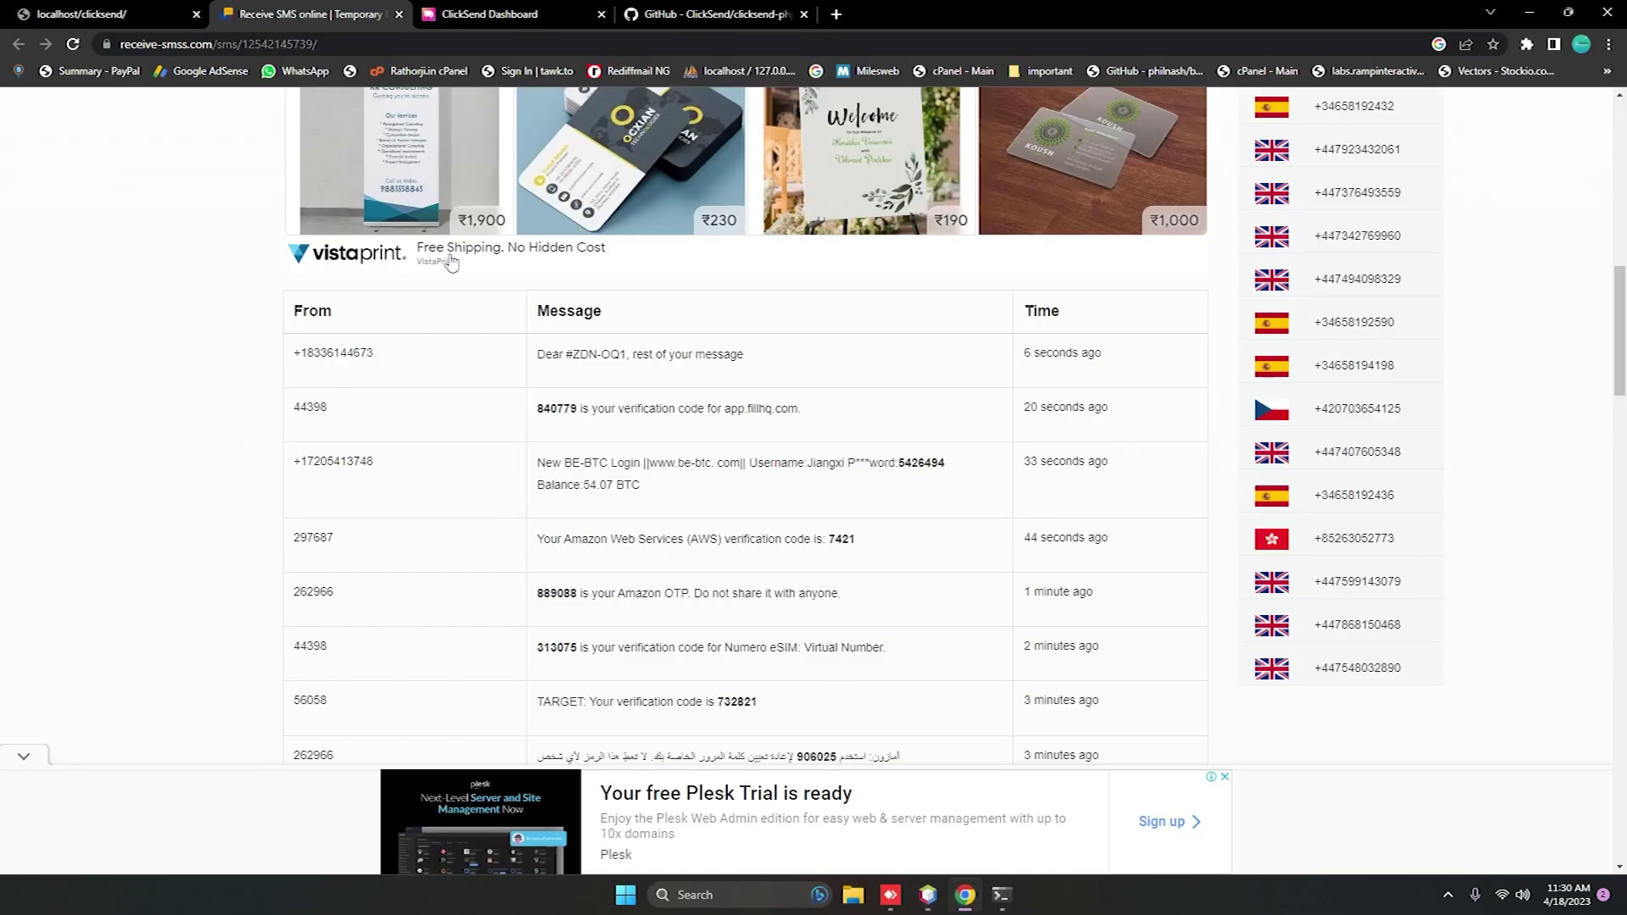
{"action": "left_click", "coordinate": [127, 14]}
{"action": "double_click", "coordinate": [795, 316]}
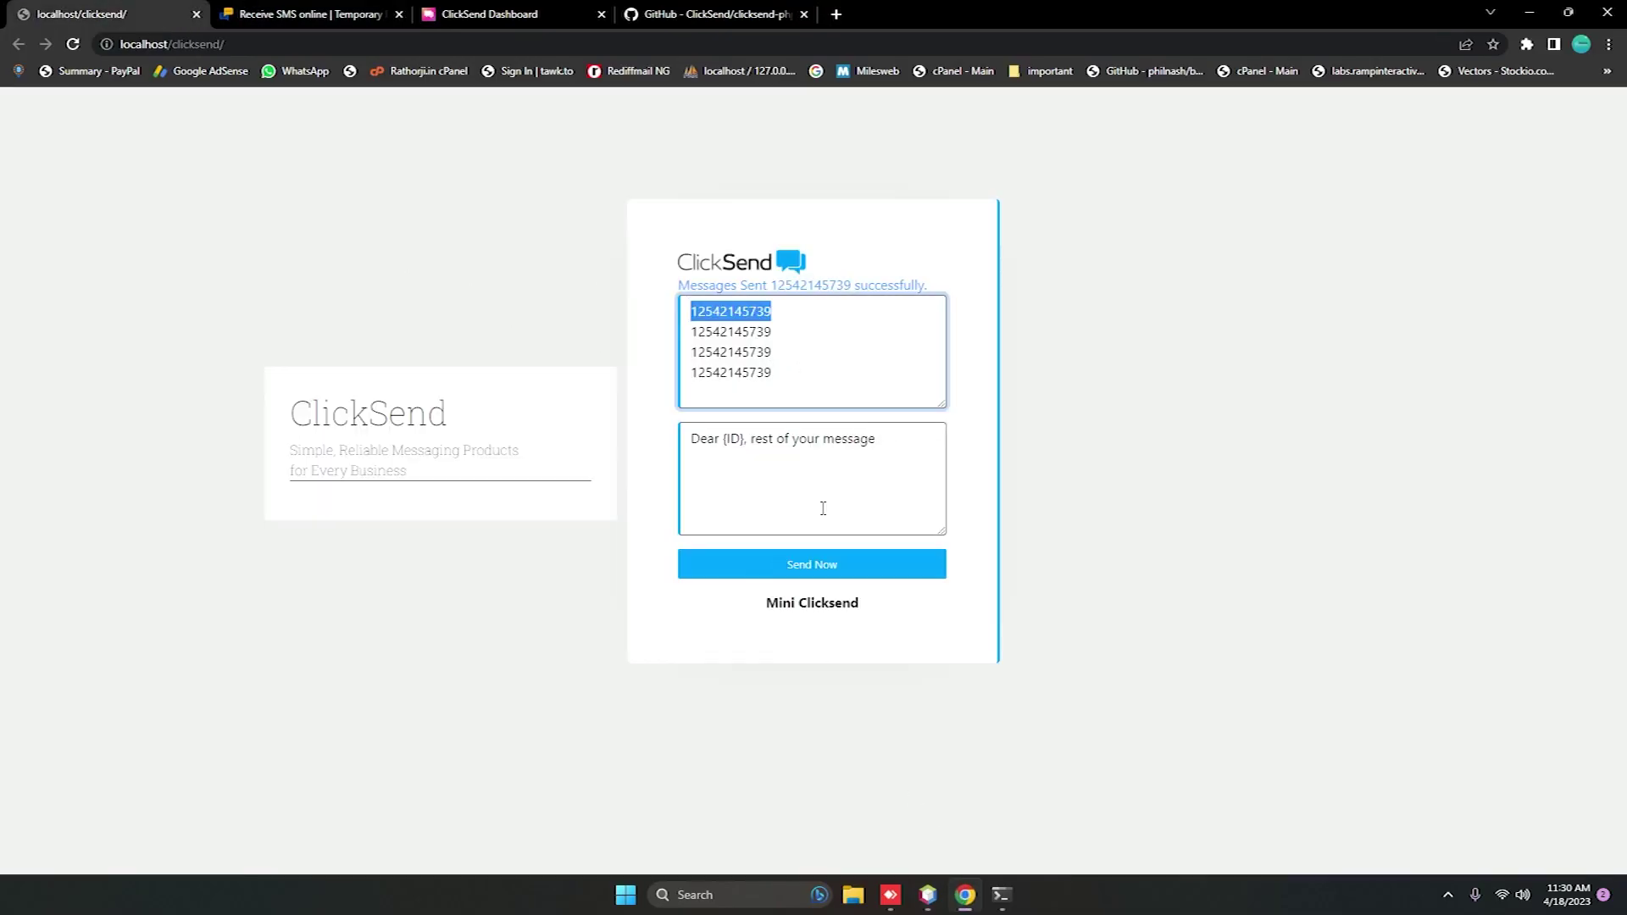
{"action": "double_click", "coordinate": [786, 337]}
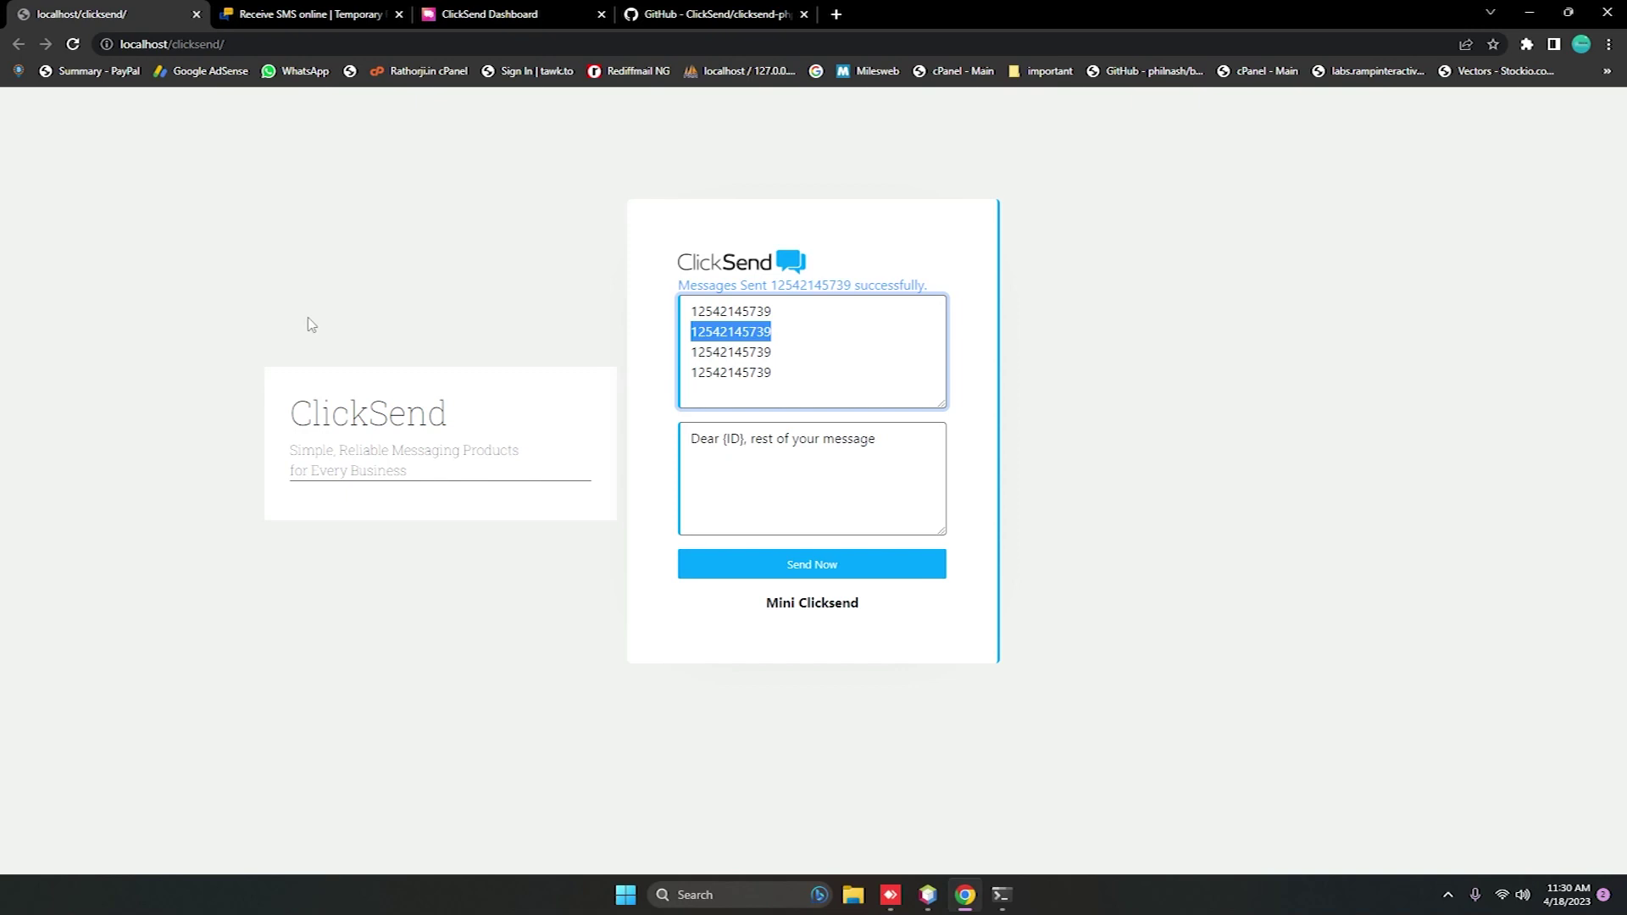
{"action": "left_click_drag", "start_coordinate": [774, 374], "coordinate": [684, 368]}
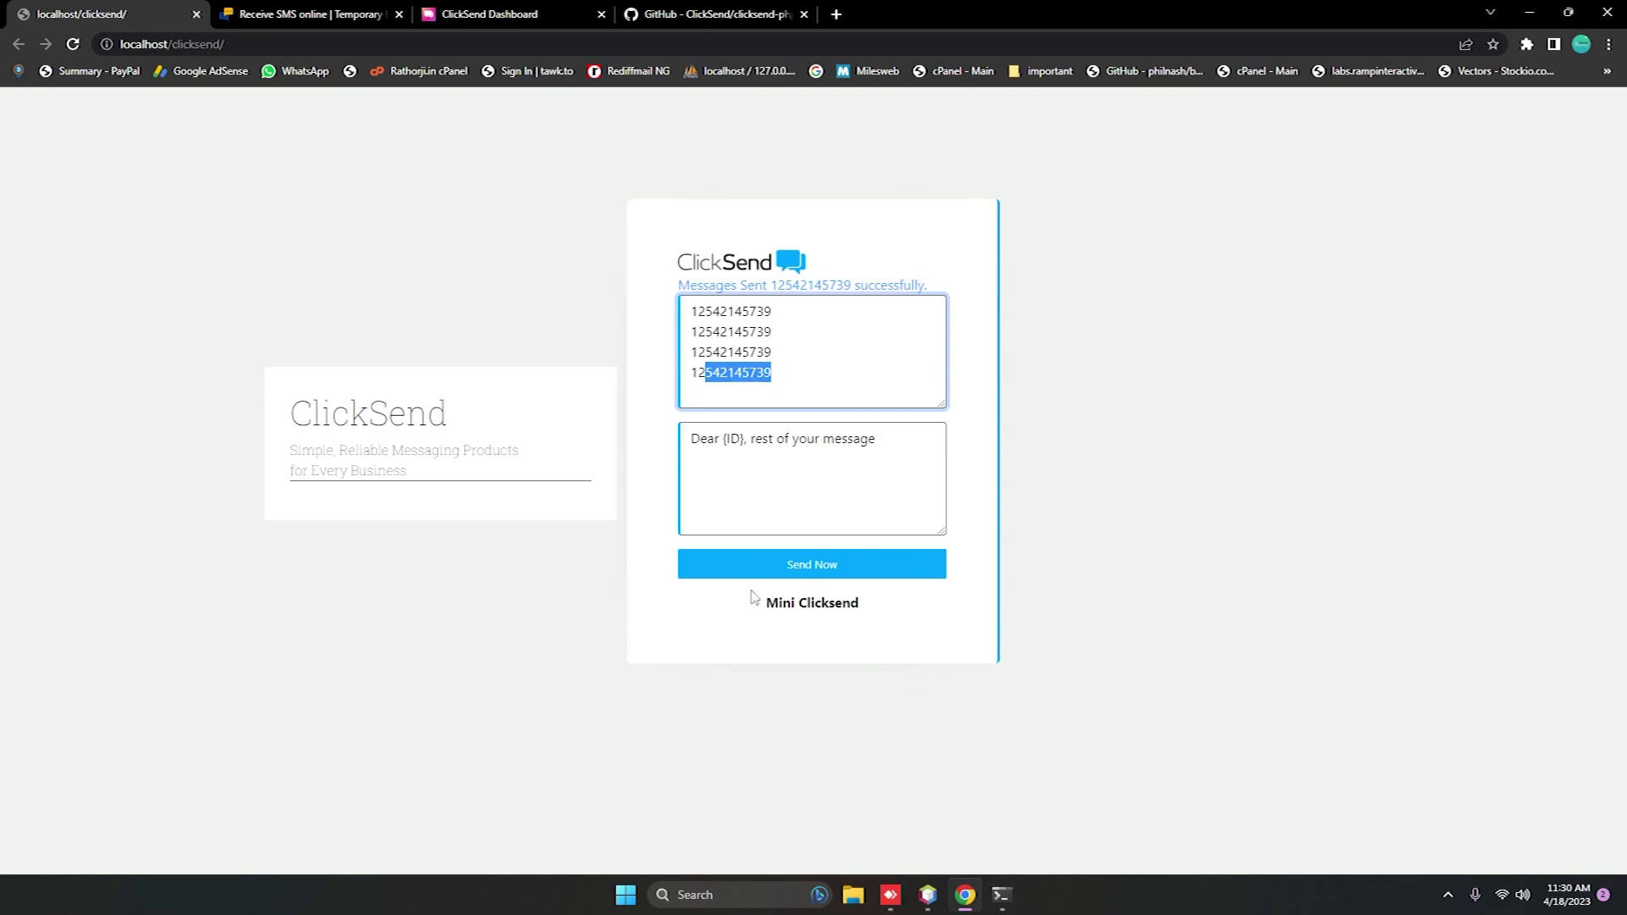
{"action": "left_click", "coordinate": [929, 896]}
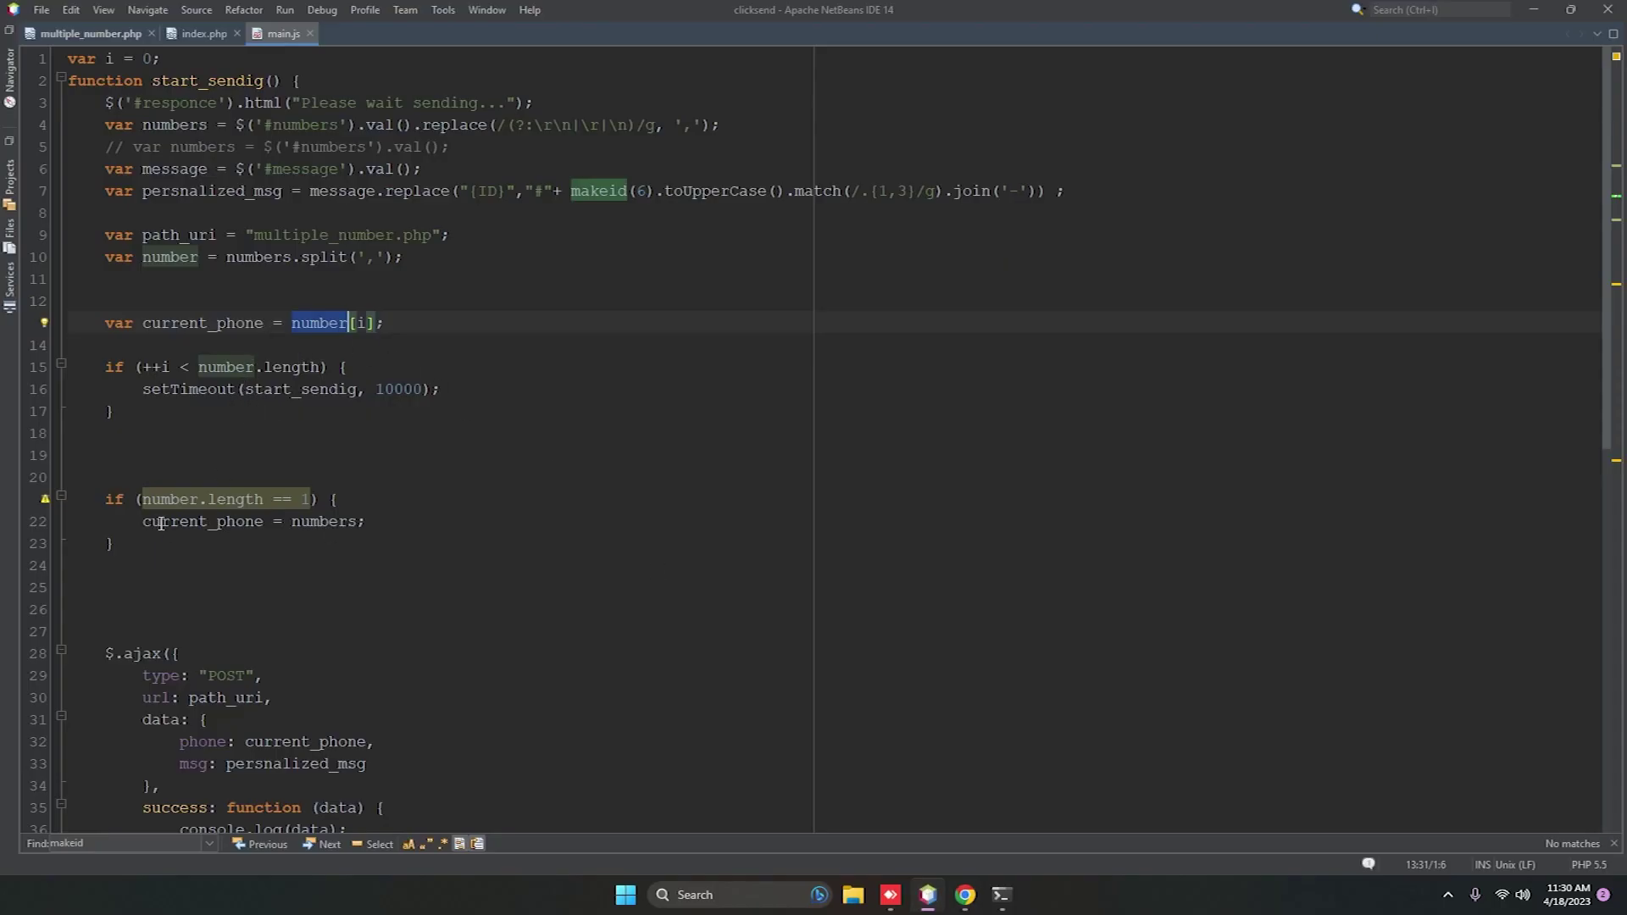
{"action": "left_click", "coordinate": [265, 521]}
{"action": "left_click", "coordinate": [362, 522]}
{"action": "left_click", "coordinate": [207, 123]}
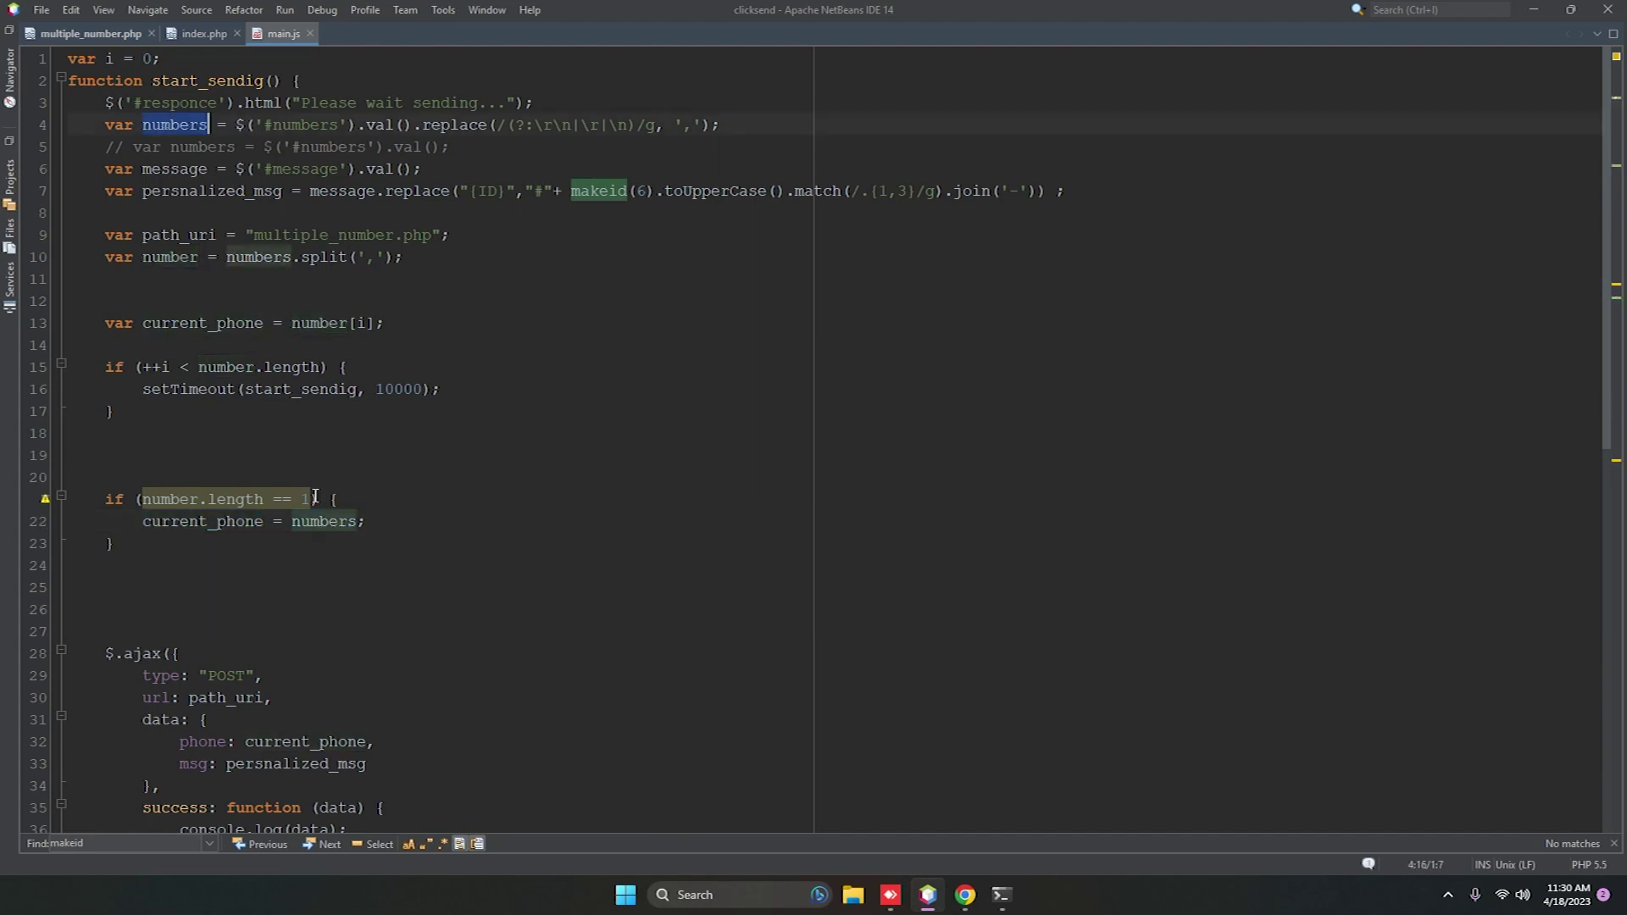
{"action": "left_click", "coordinate": [238, 522]}
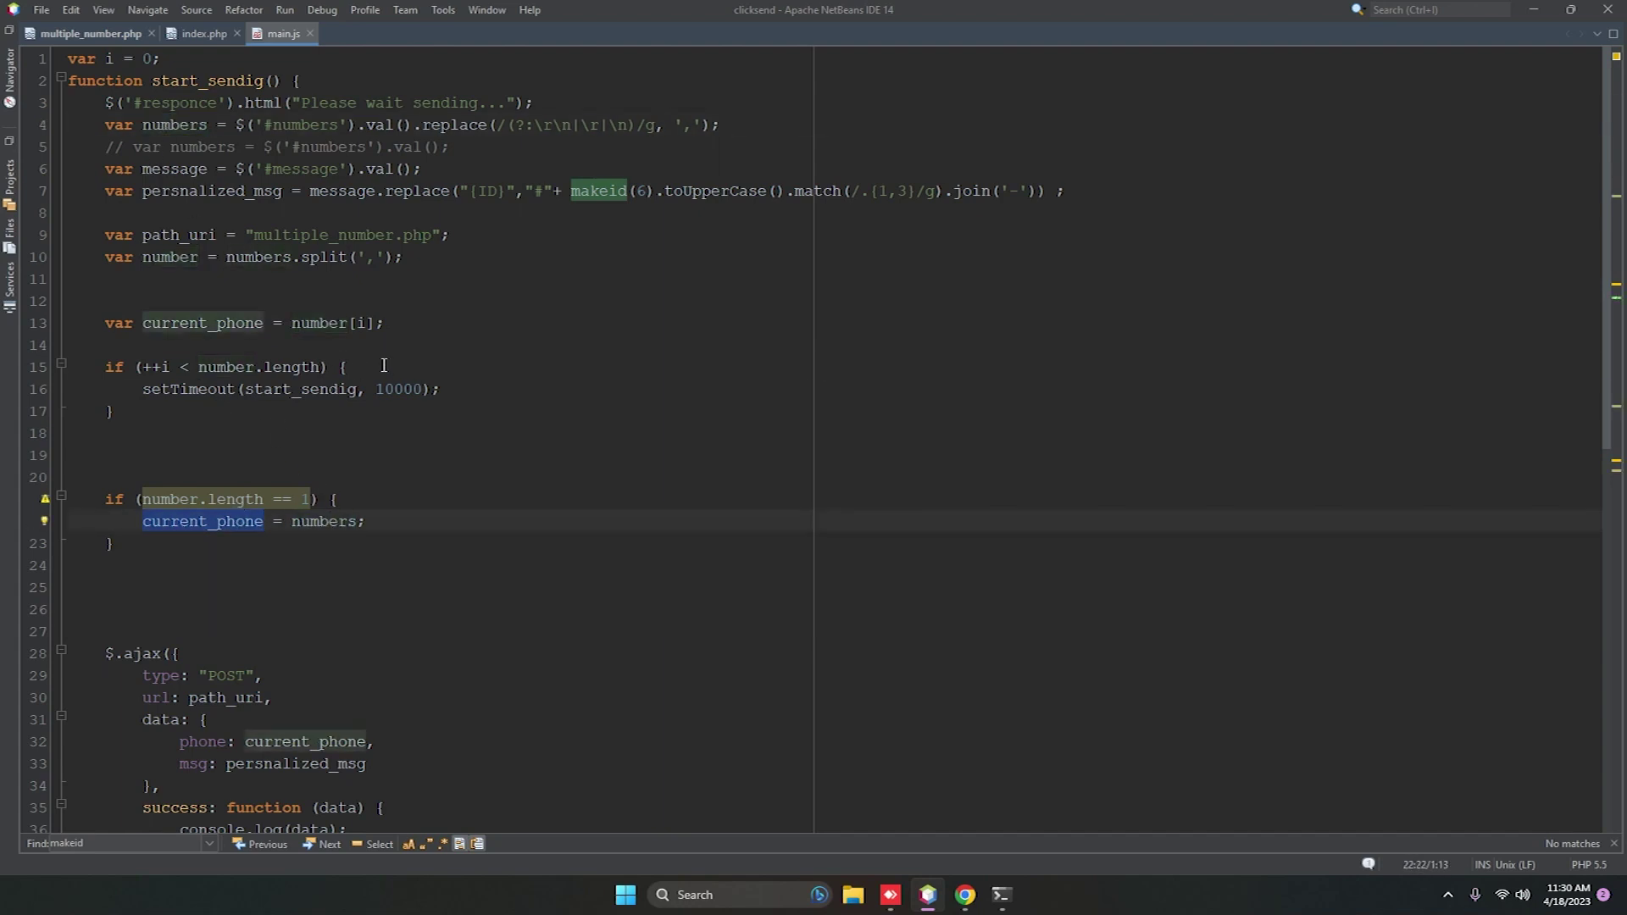
{"action": "left_click", "coordinate": [343, 367]}
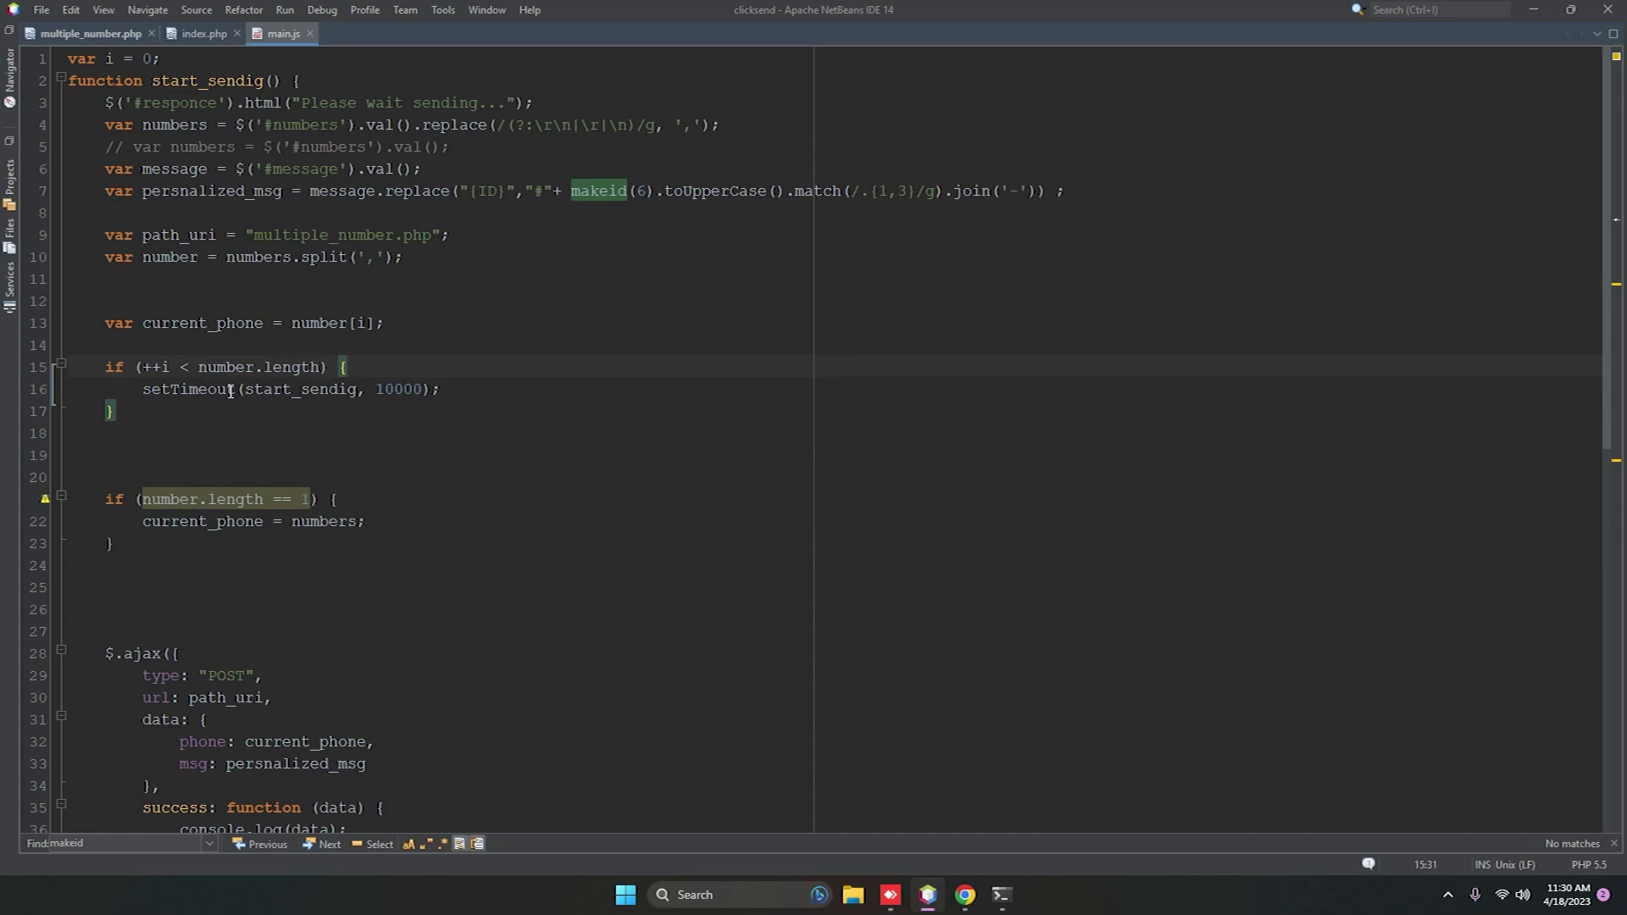
{"action": "left_click", "coordinate": [230, 390]}
{"action": "double_click", "coordinate": [300, 389]}
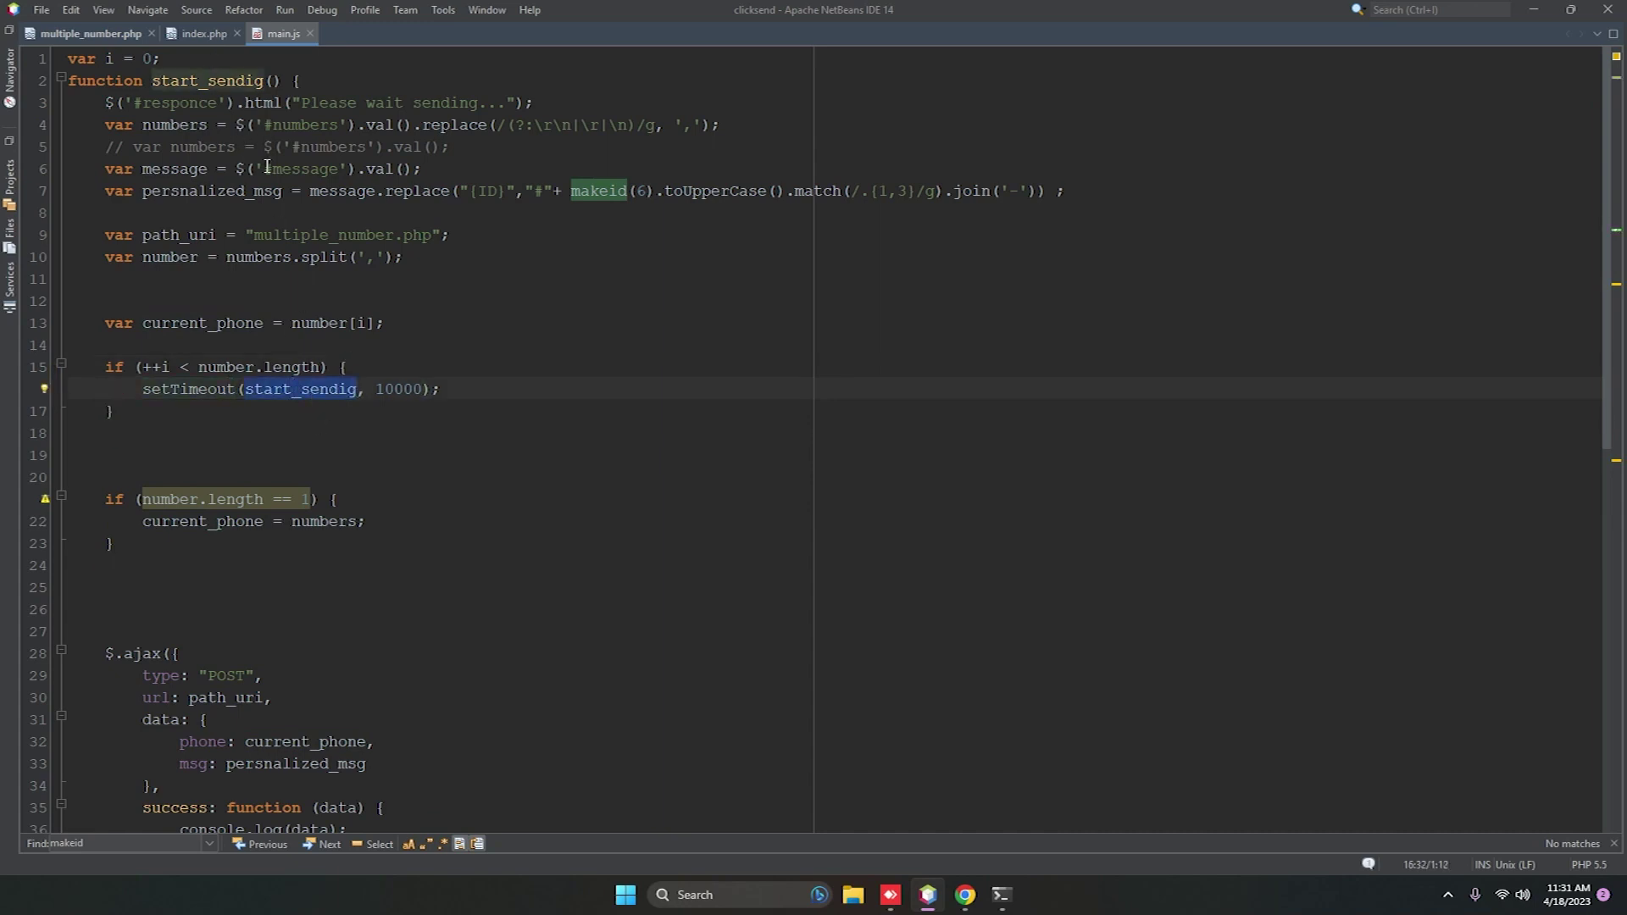
{"action": "scroll", "coordinate": [301, 297], "scroll_direction": "down", "scroll_amount": 2}
{"action": "scroll", "coordinate": [279, 352], "scroll_direction": "down", "scroll_amount": 3}
{"action": "scroll", "coordinate": [276, 357], "scroll_direction": "up", "scroll_amount": 1}
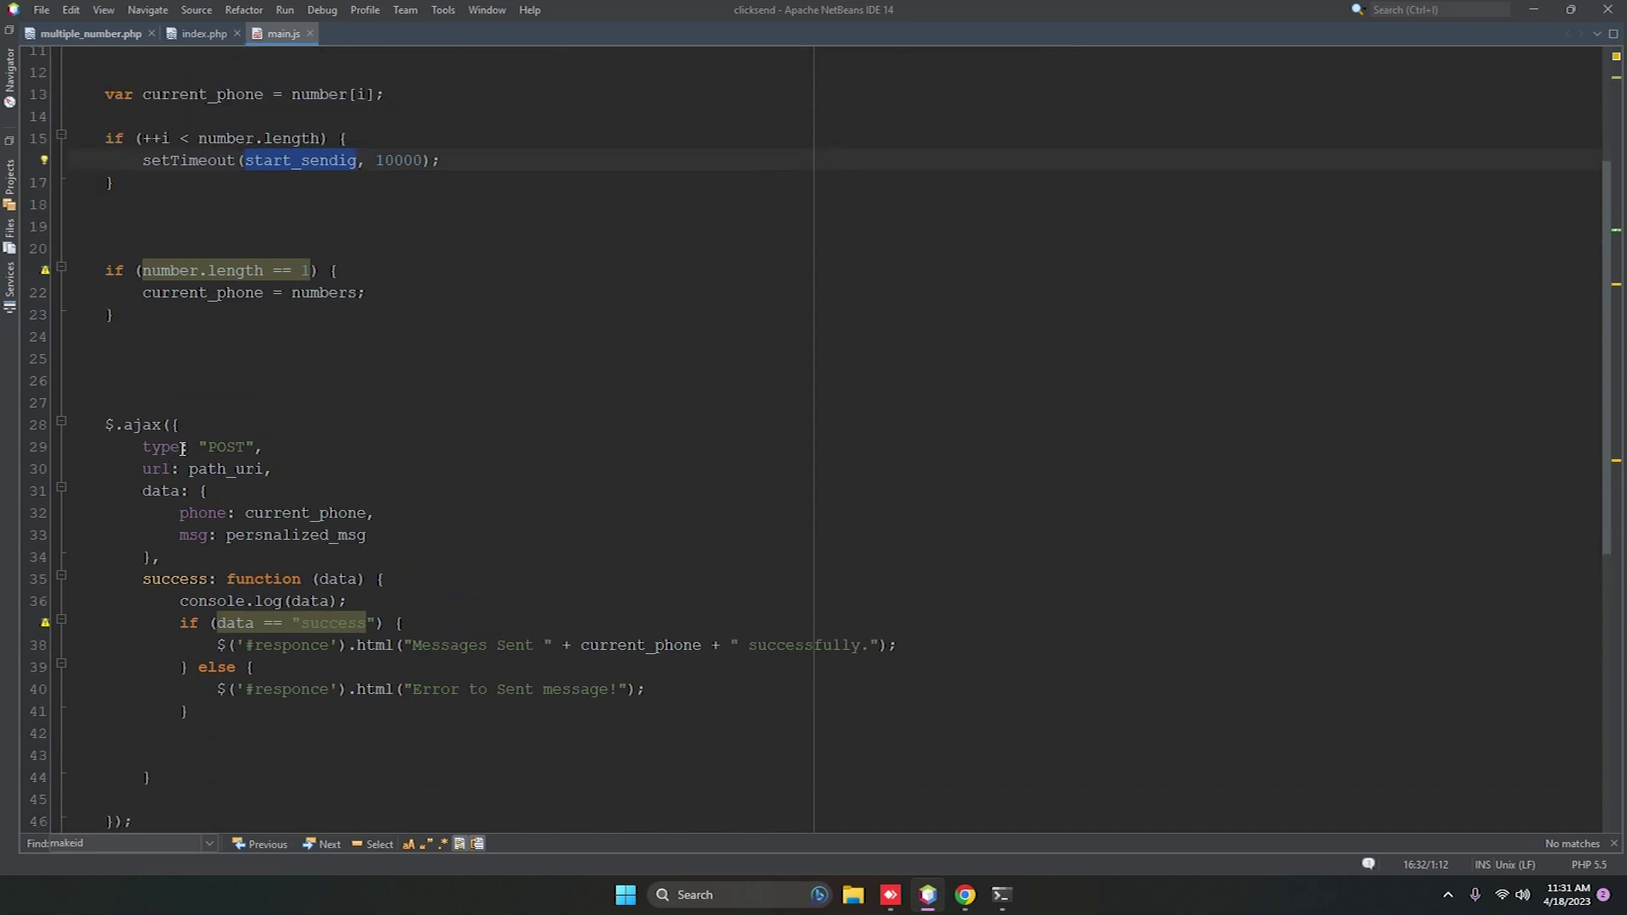
{"action": "scroll", "coordinate": [234, 561], "scroll_direction": "up", "scroll_amount": 3}
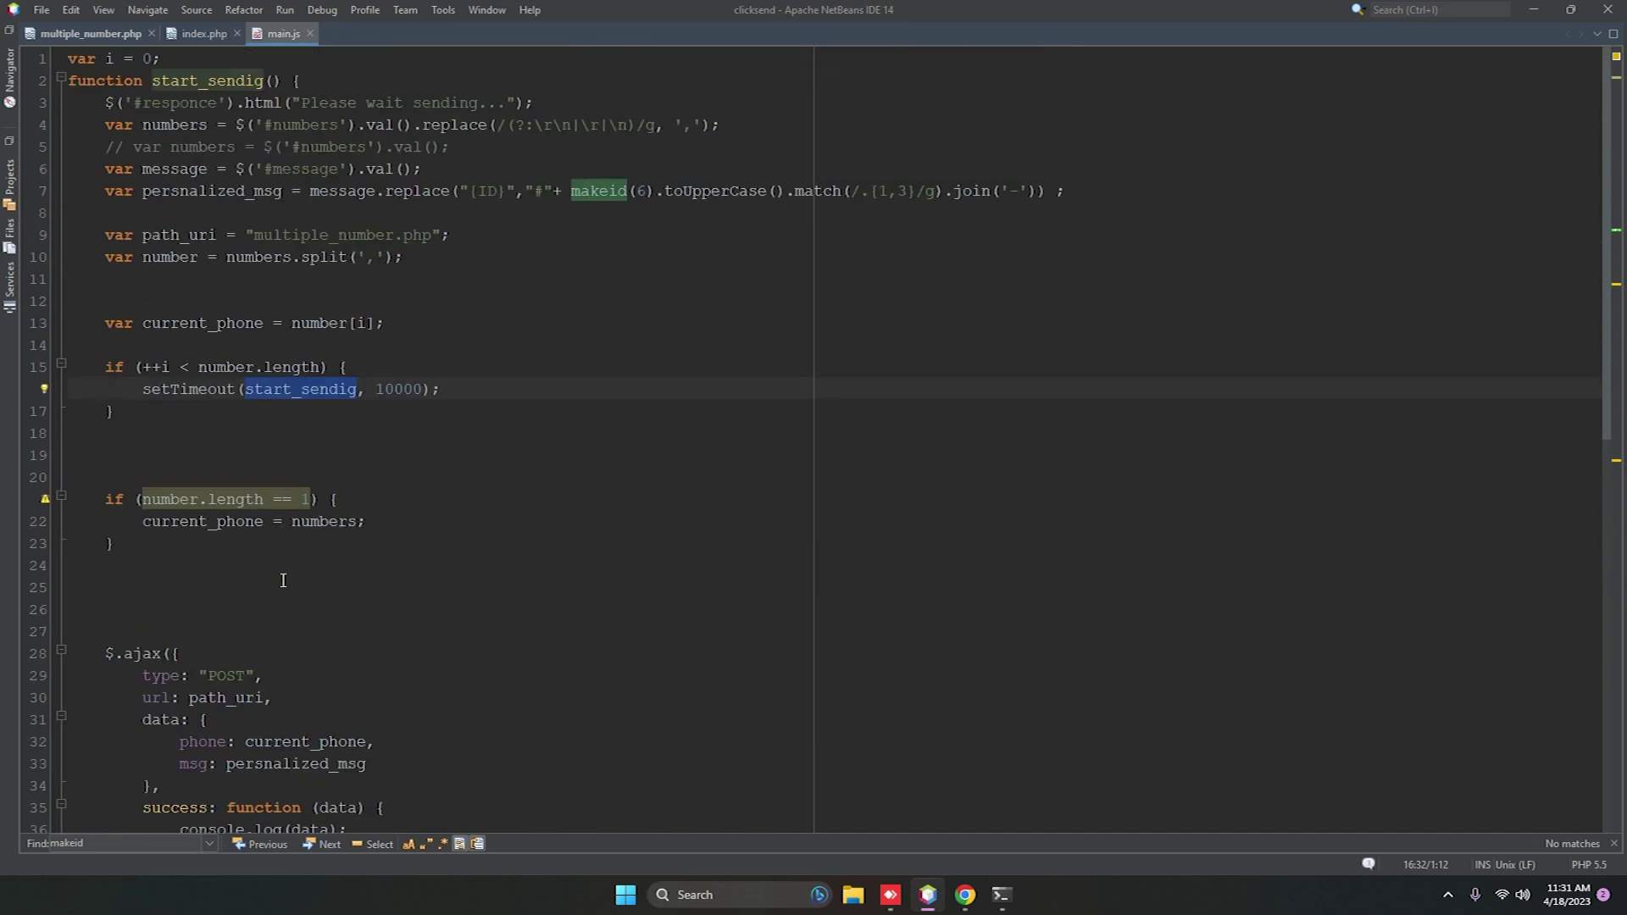
{"action": "double_click", "coordinate": [338, 235]}
{"action": "scroll", "coordinate": [283, 550], "scroll_direction": "down", "scroll_amount": 5}
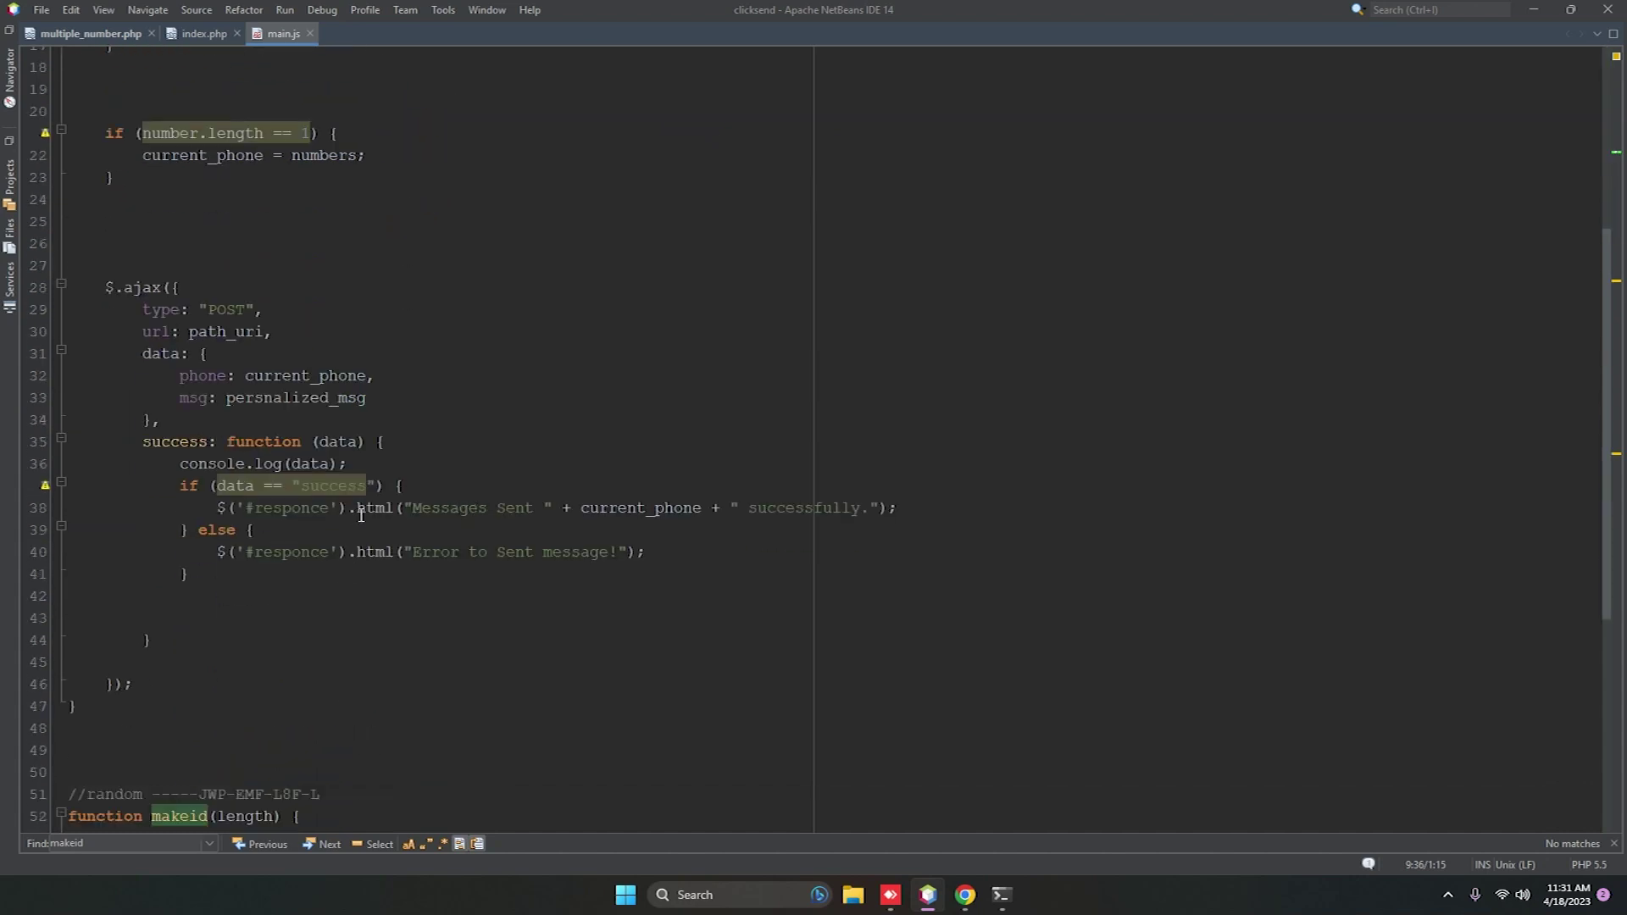
{"action": "double_click", "coordinate": [212, 332]}
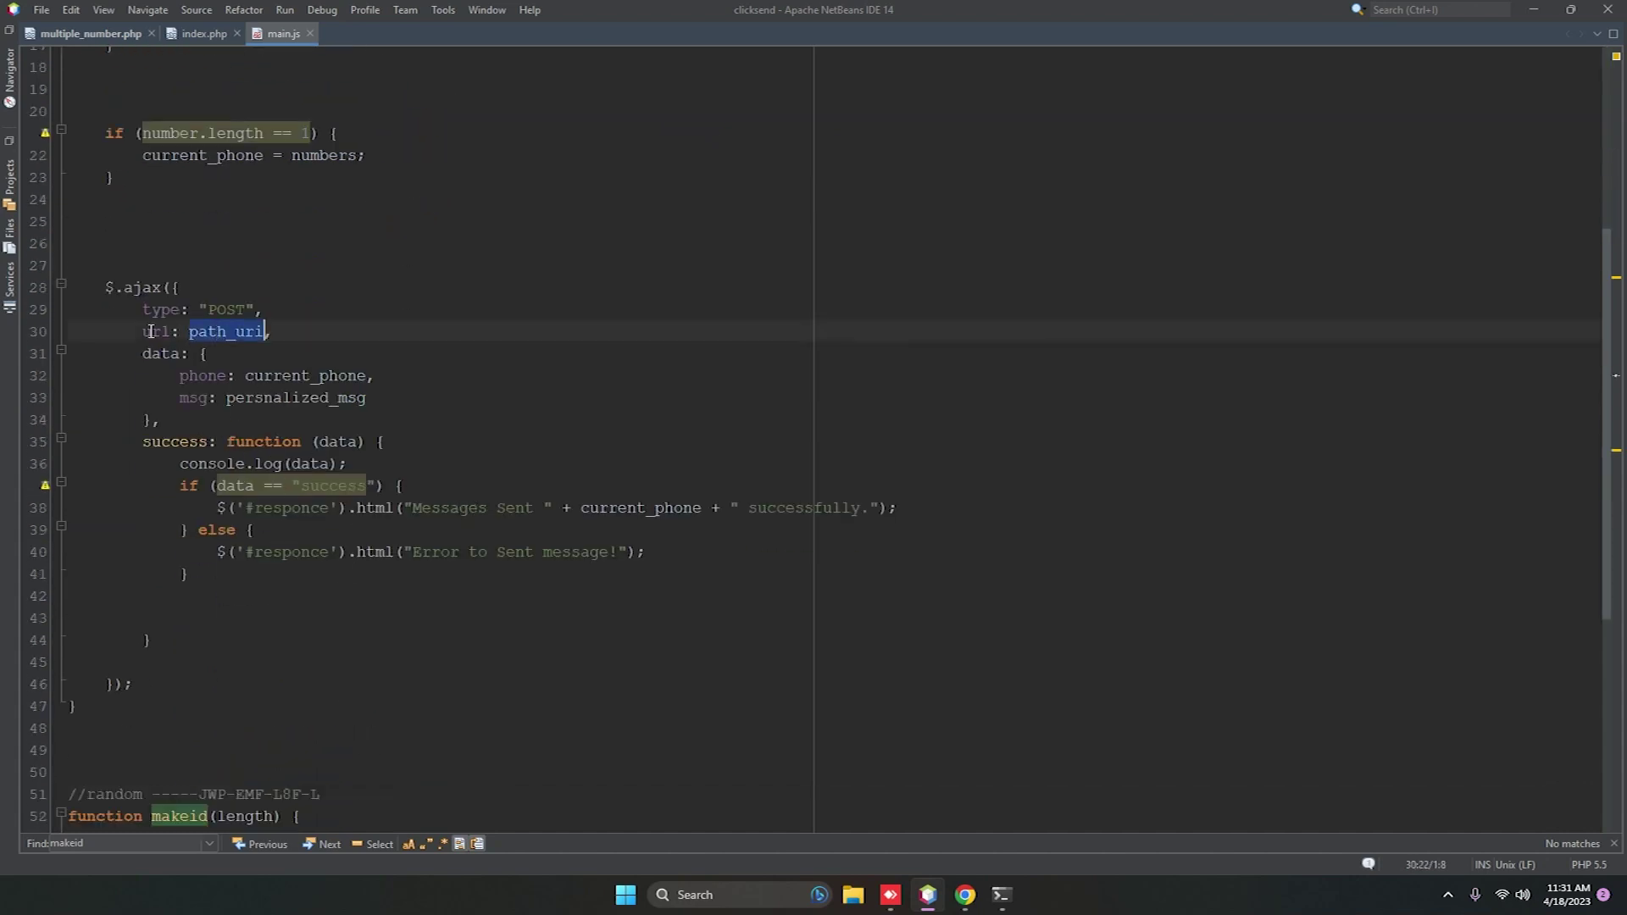
{"action": "double_click", "coordinate": [225, 309]}
{"action": "double_click", "coordinate": [189, 376]}
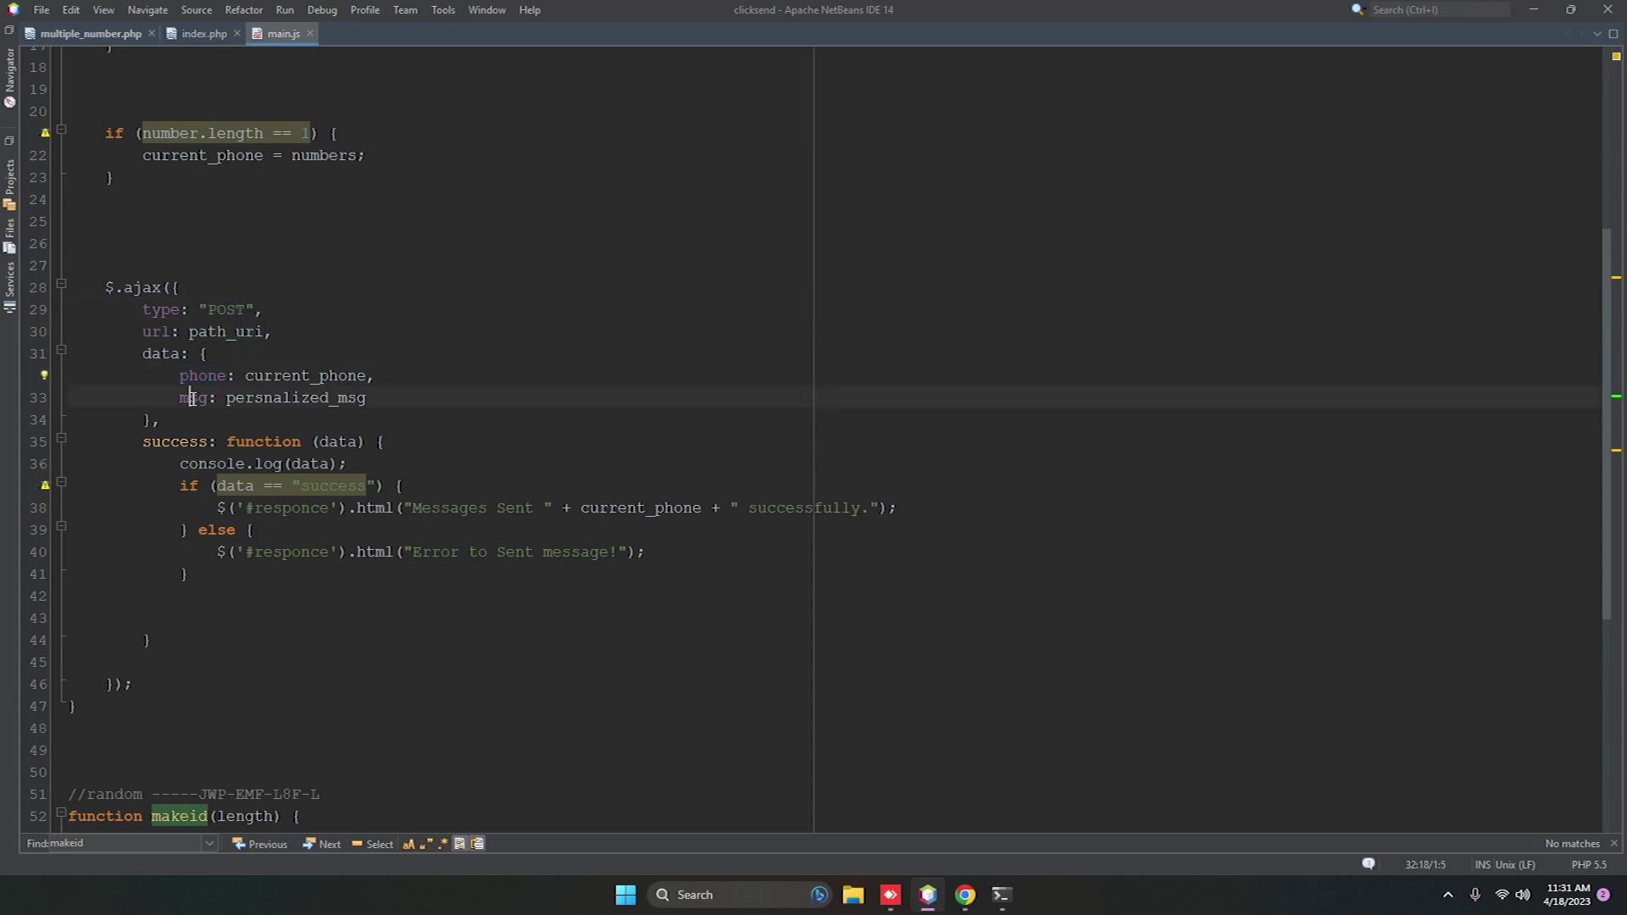
{"action": "double_click", "coordinate": [192, 399]}
{"action": "left_click", "coordinate": [109, 35]}
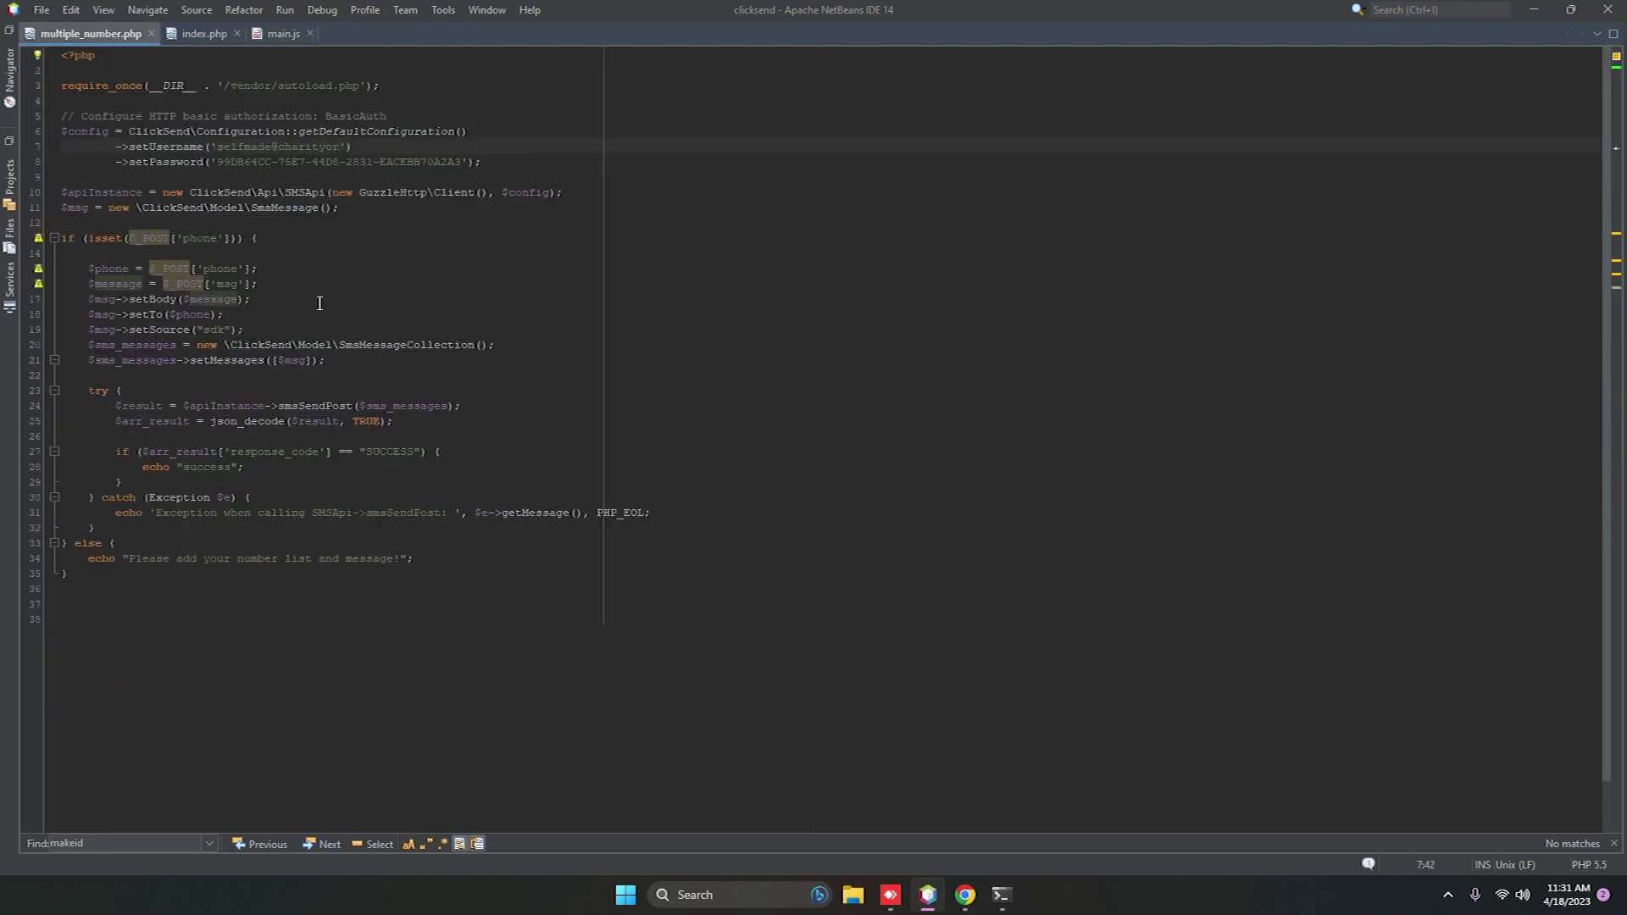
{"action": "scroll", "coordinate": [322, 330], "scroll_direction": "up", "scroll_amount": 2, "text": "ctrl"}
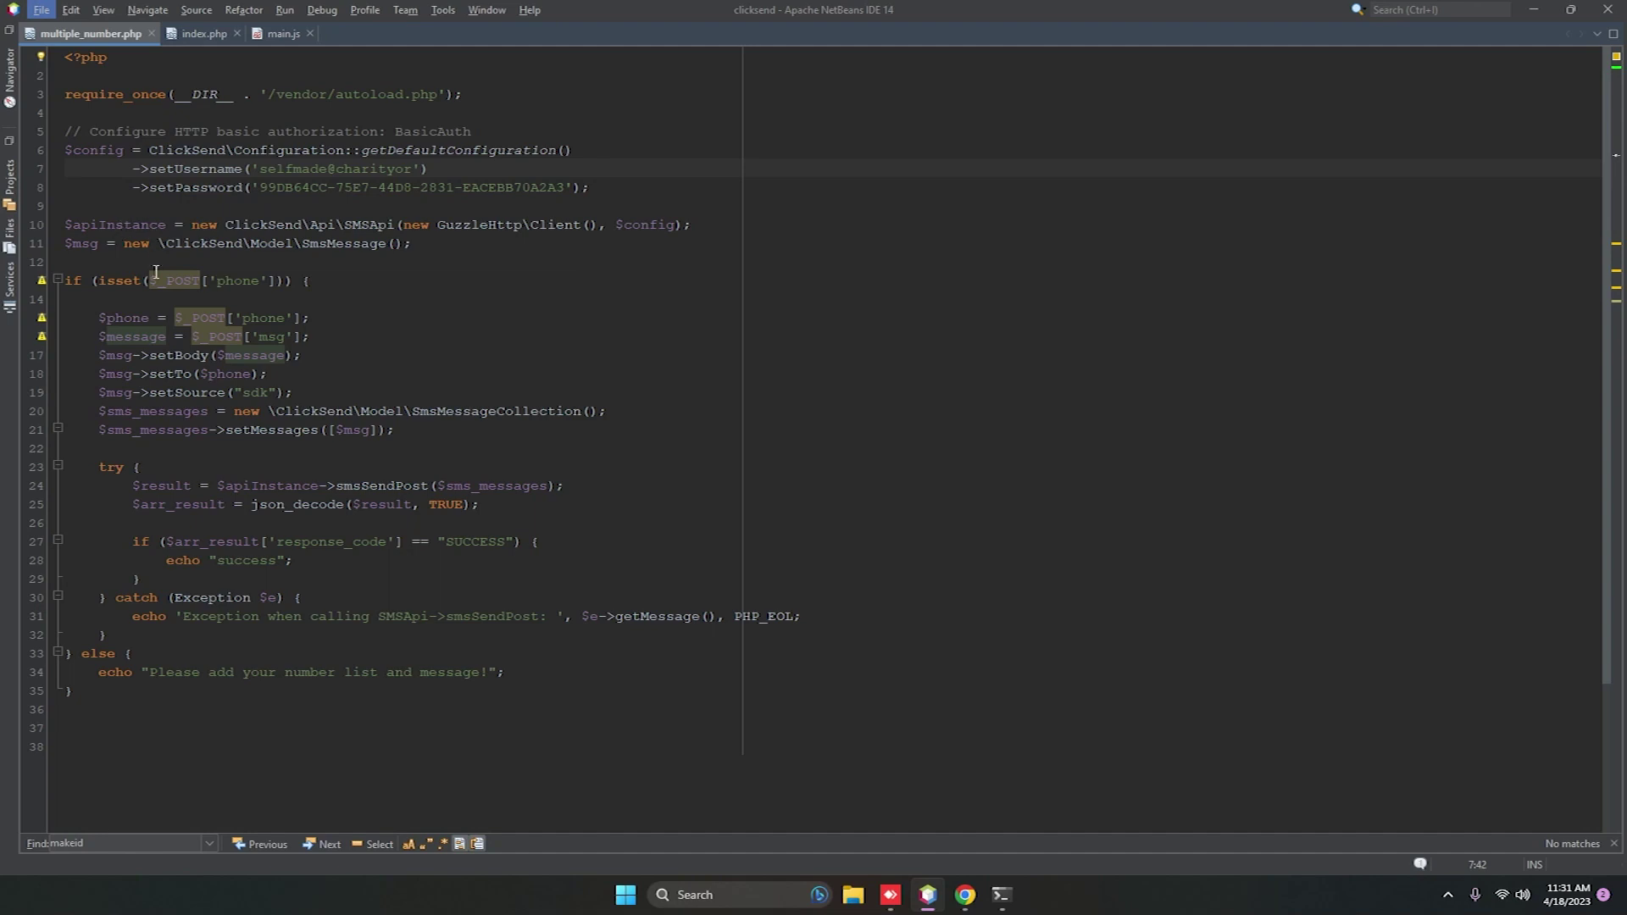
{"action": "double_click", "coordinate": [146, 230]}
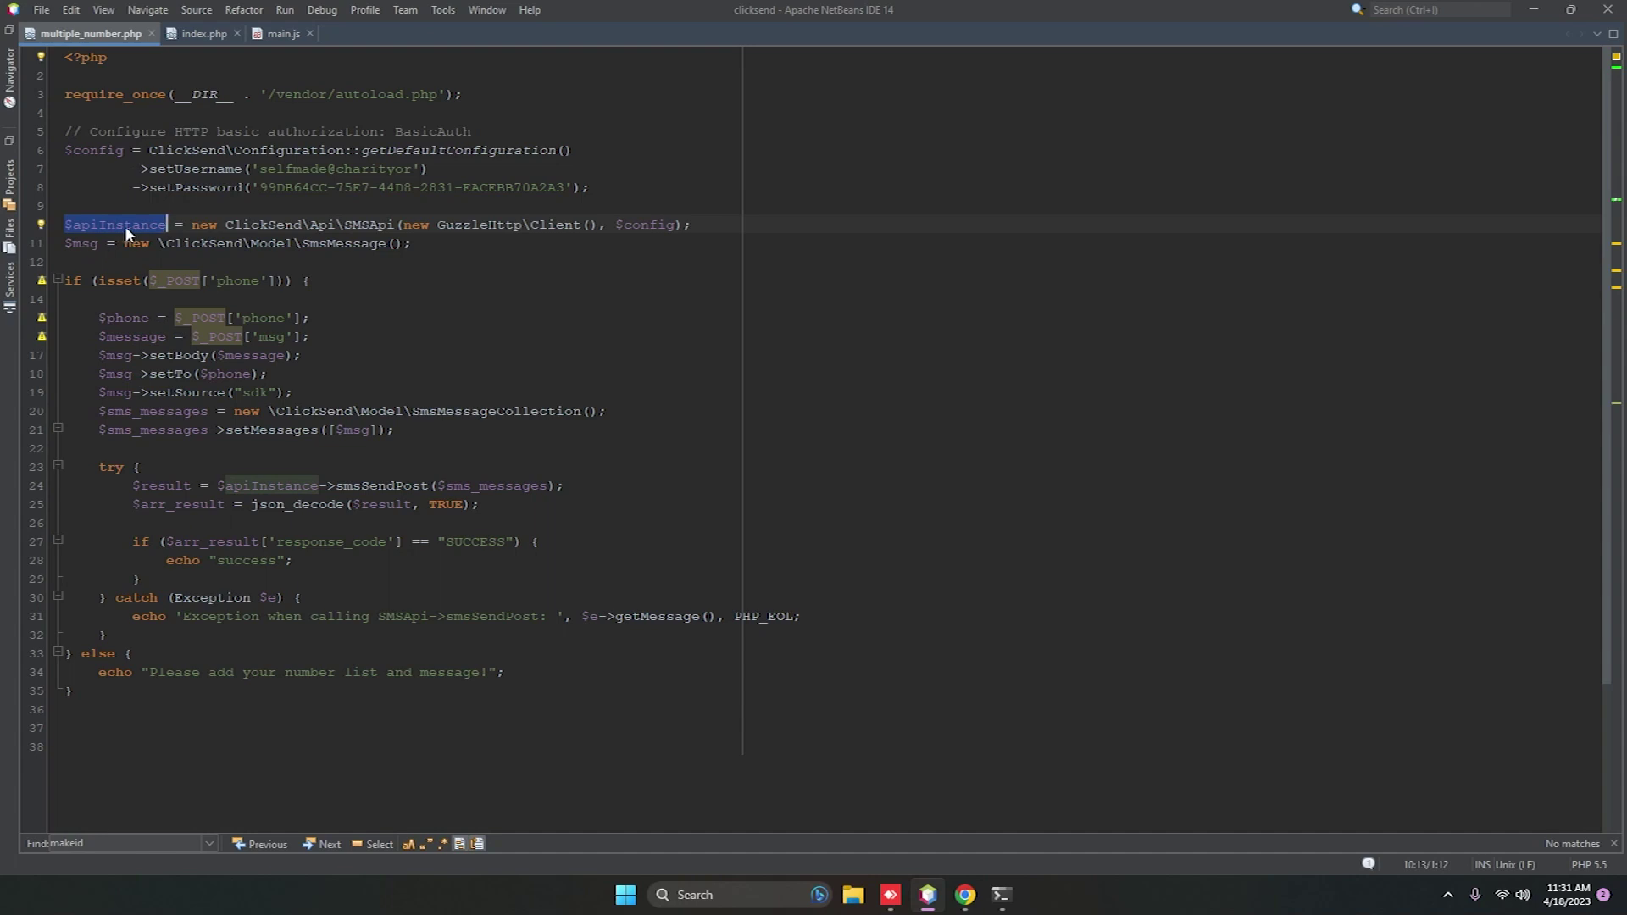
{"action": "double_click", "coordinate": [83, 243]}
{"action": "left_click_drag", "start_coordinate": [97, 318], "coordinate": [299, 334]}
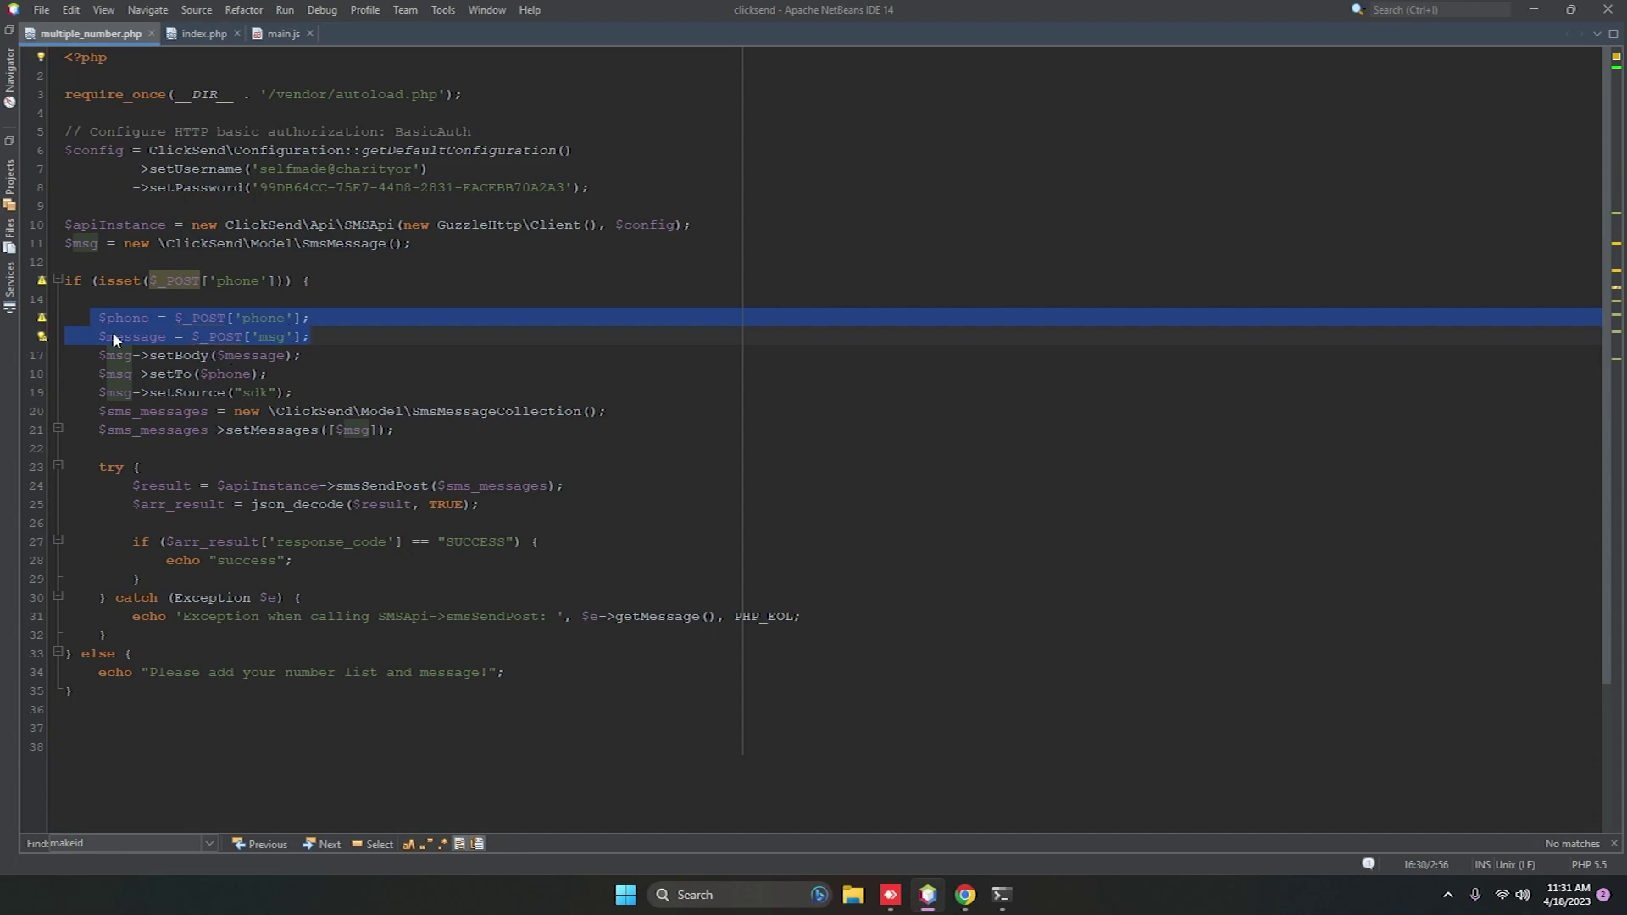
{"action": "left_click", "coordinate": [265, 333]}
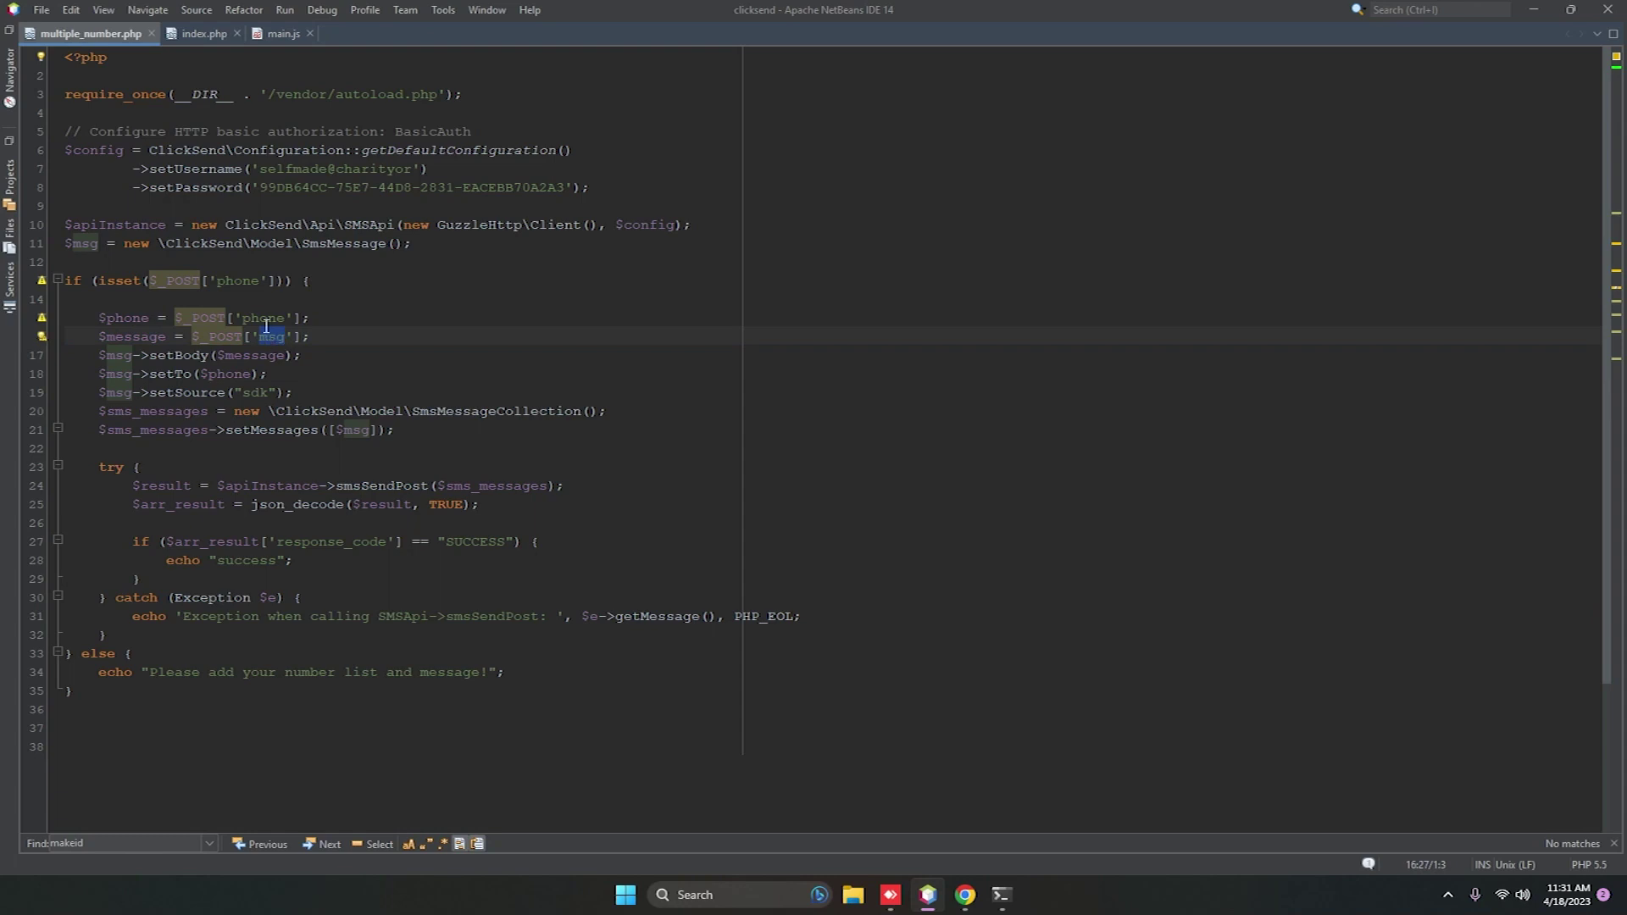
{"action": "double_click", "coordinate": [120, 317]}
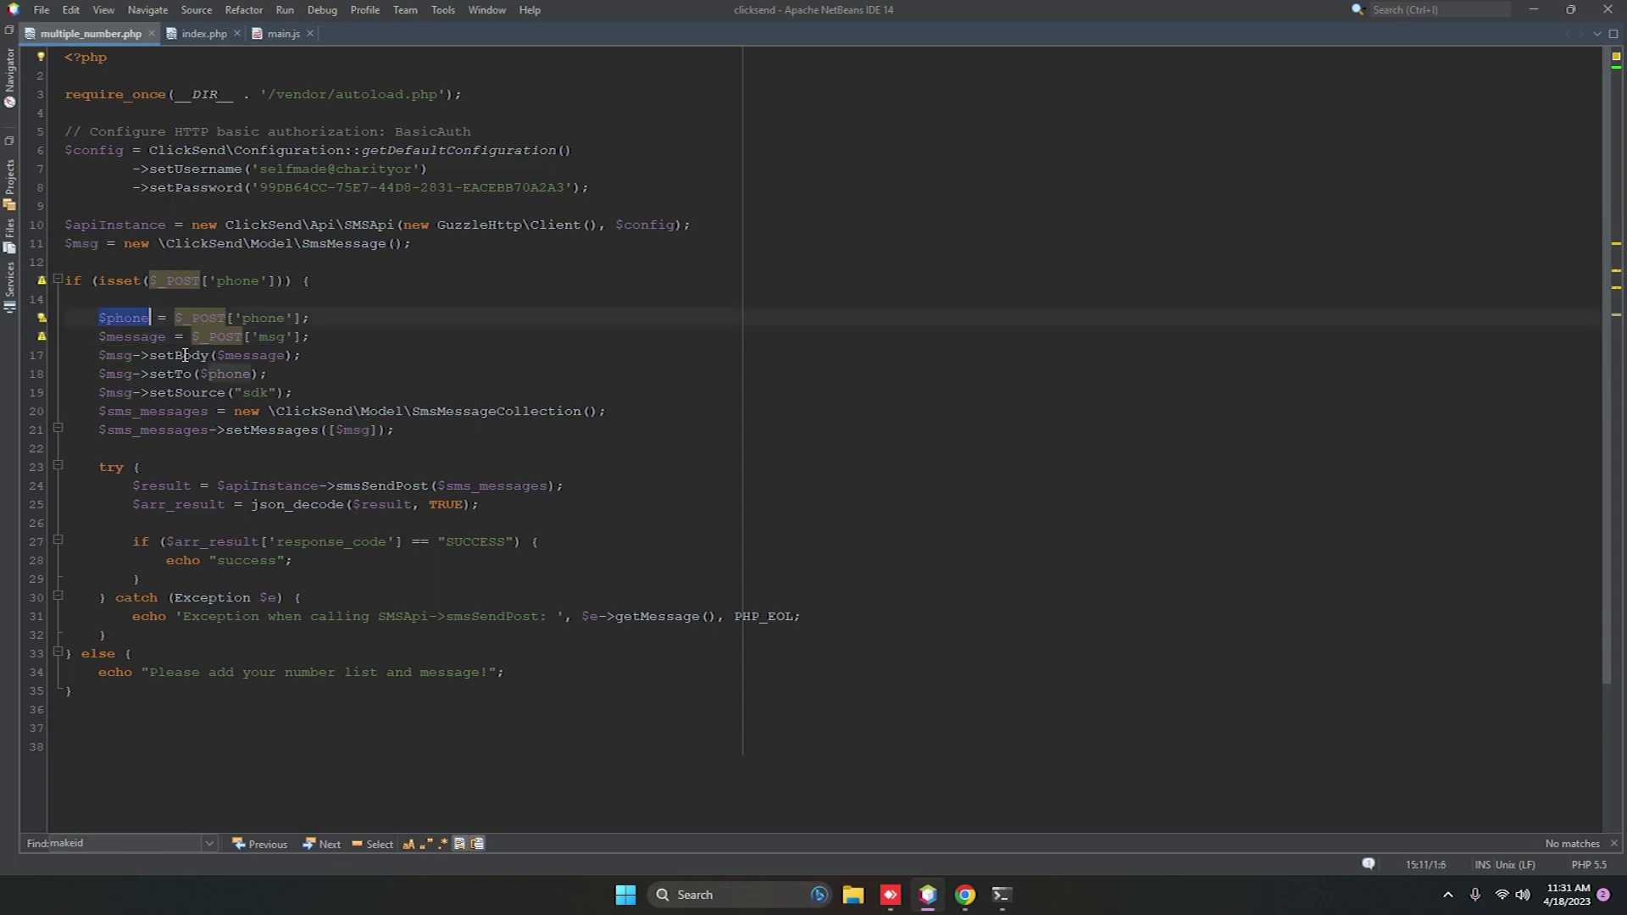
{"action": "left_click", "coordinate": [117, 356]}
{"action": "key", "text": "ctrl+b"}
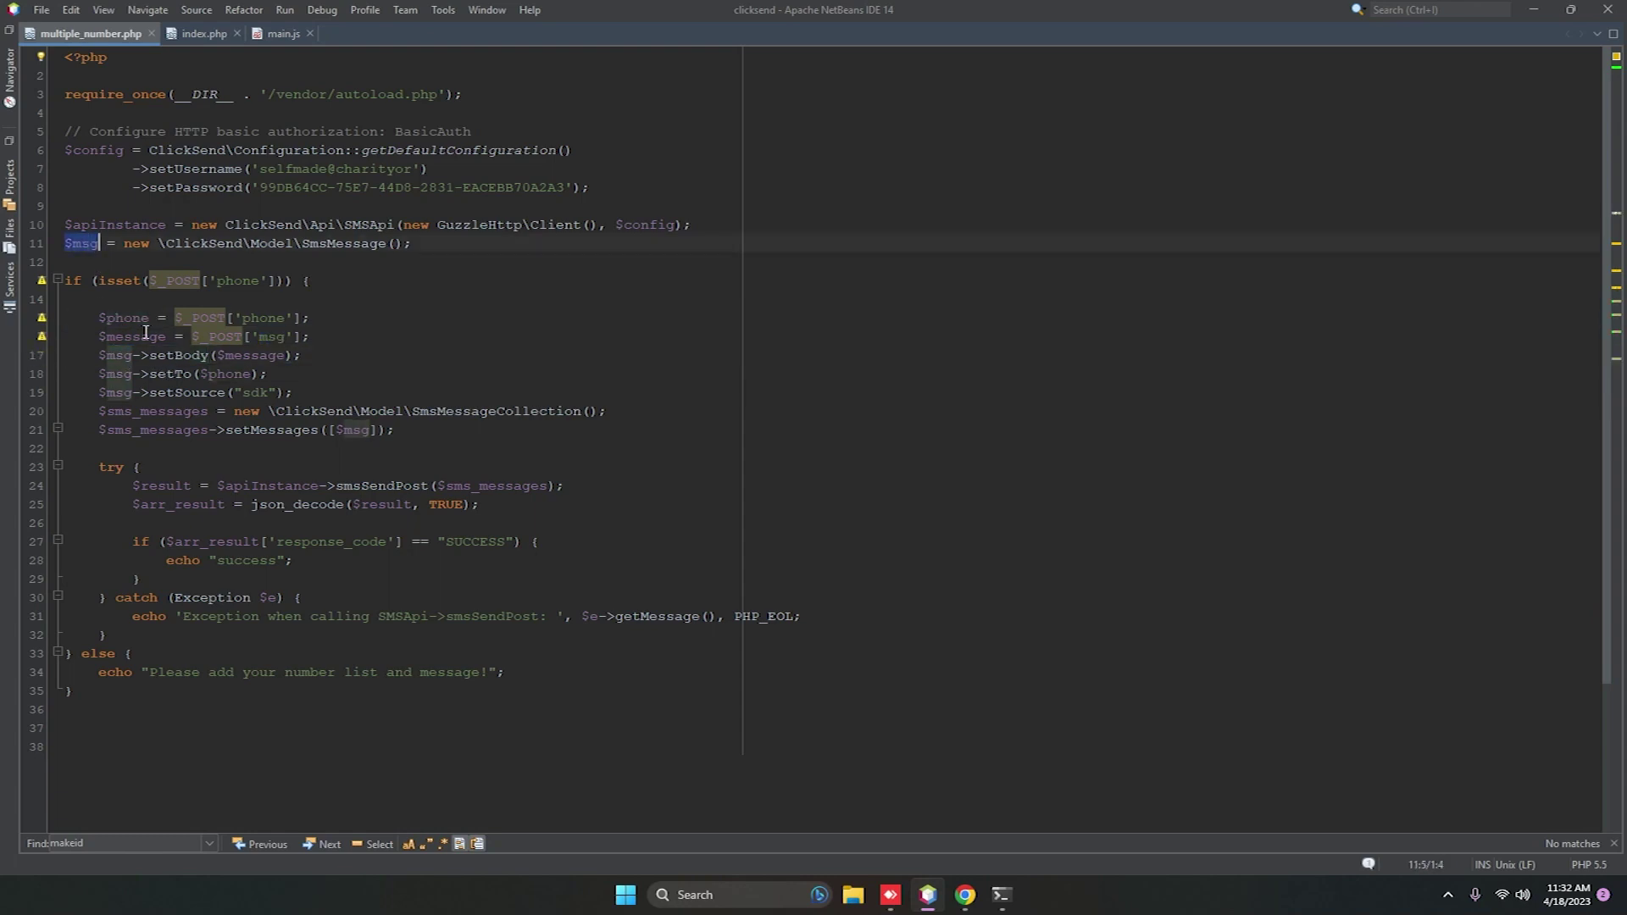
{"action": "double_click", "coordinate": [179, 355]}
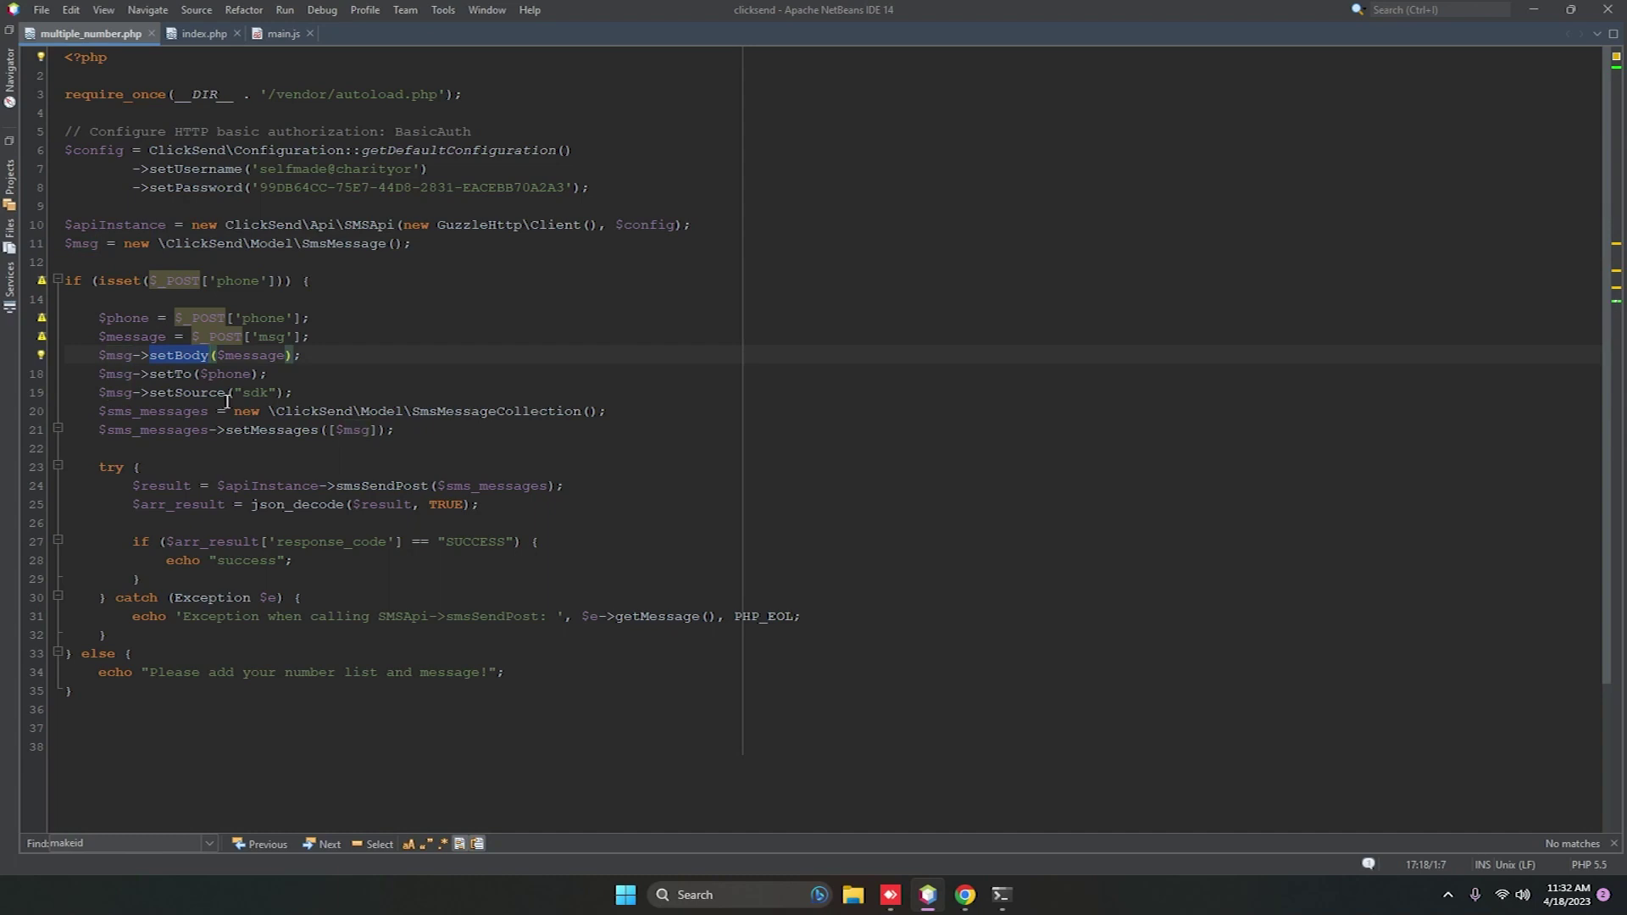
{"action": "left_click", "coordinate": [169, 373]}
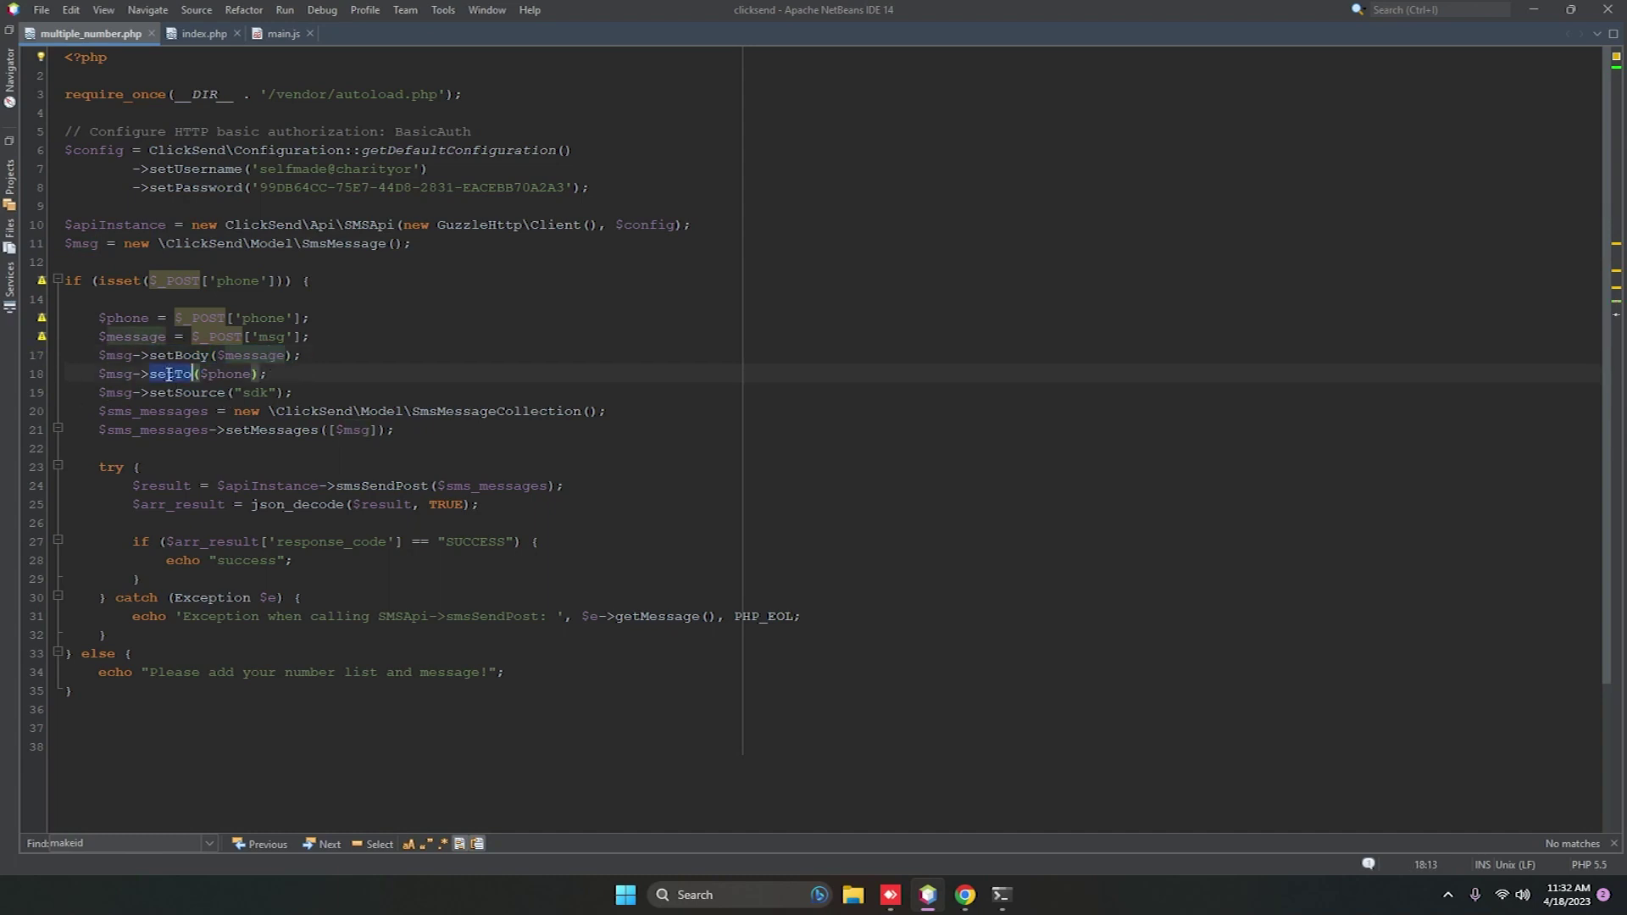
{"action": "double_click", "coordinate": [192, 375]}
{"action": "double_click", "coordinate": [231, 374]}
{"action": "double_click", "coordinate": [182, 392]}
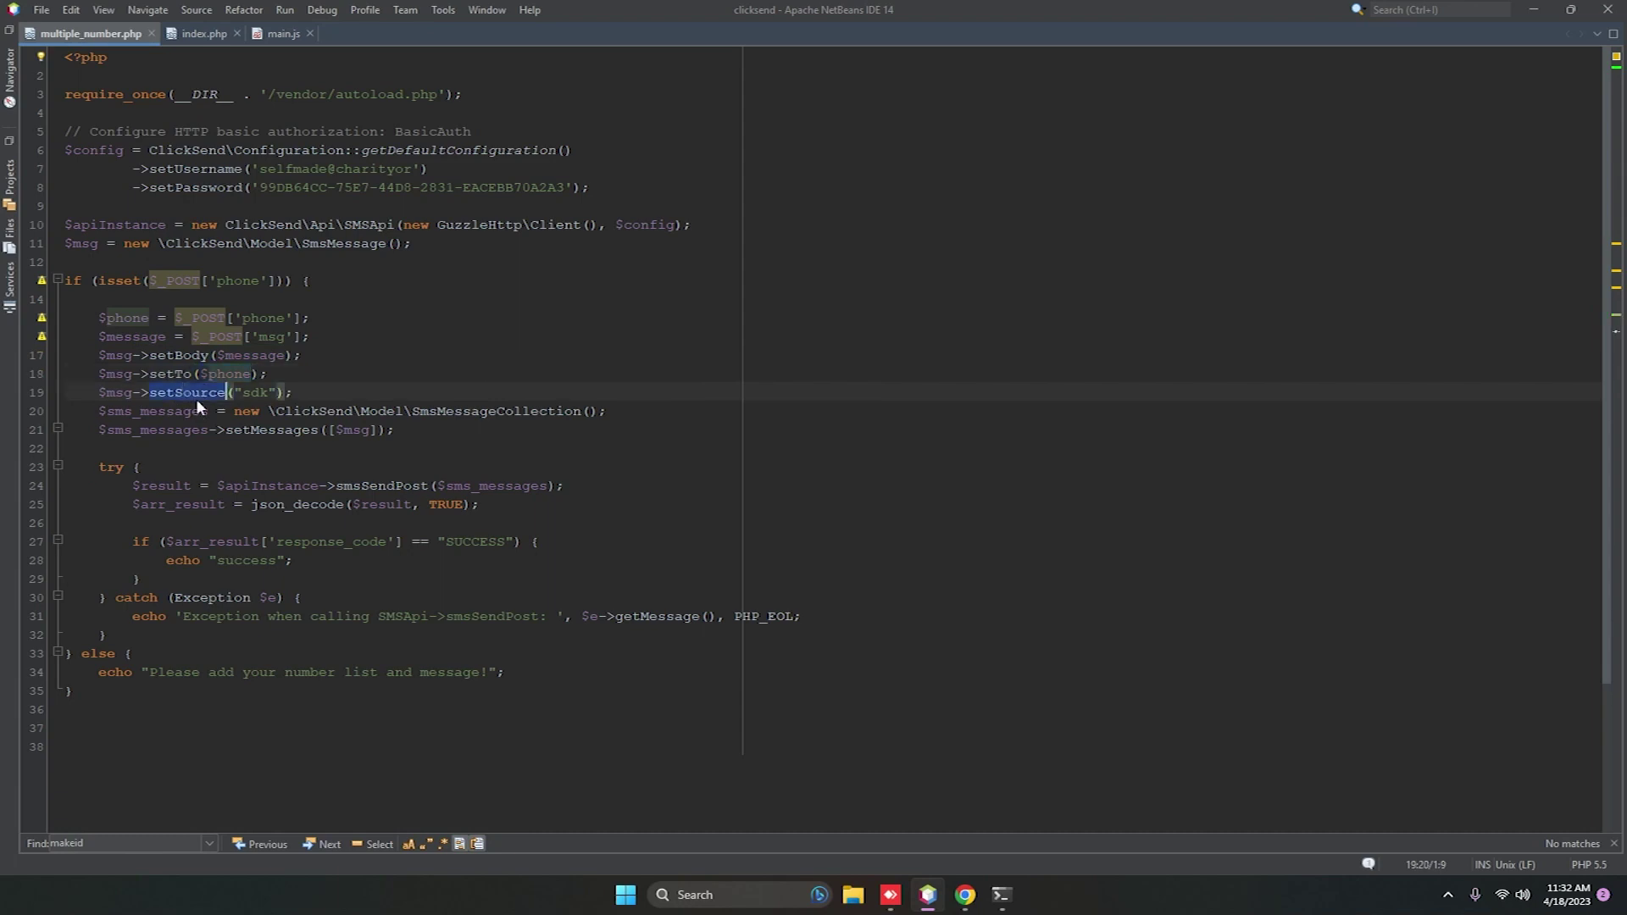
{"action": "double_click", "coordinate": [256, 393]}
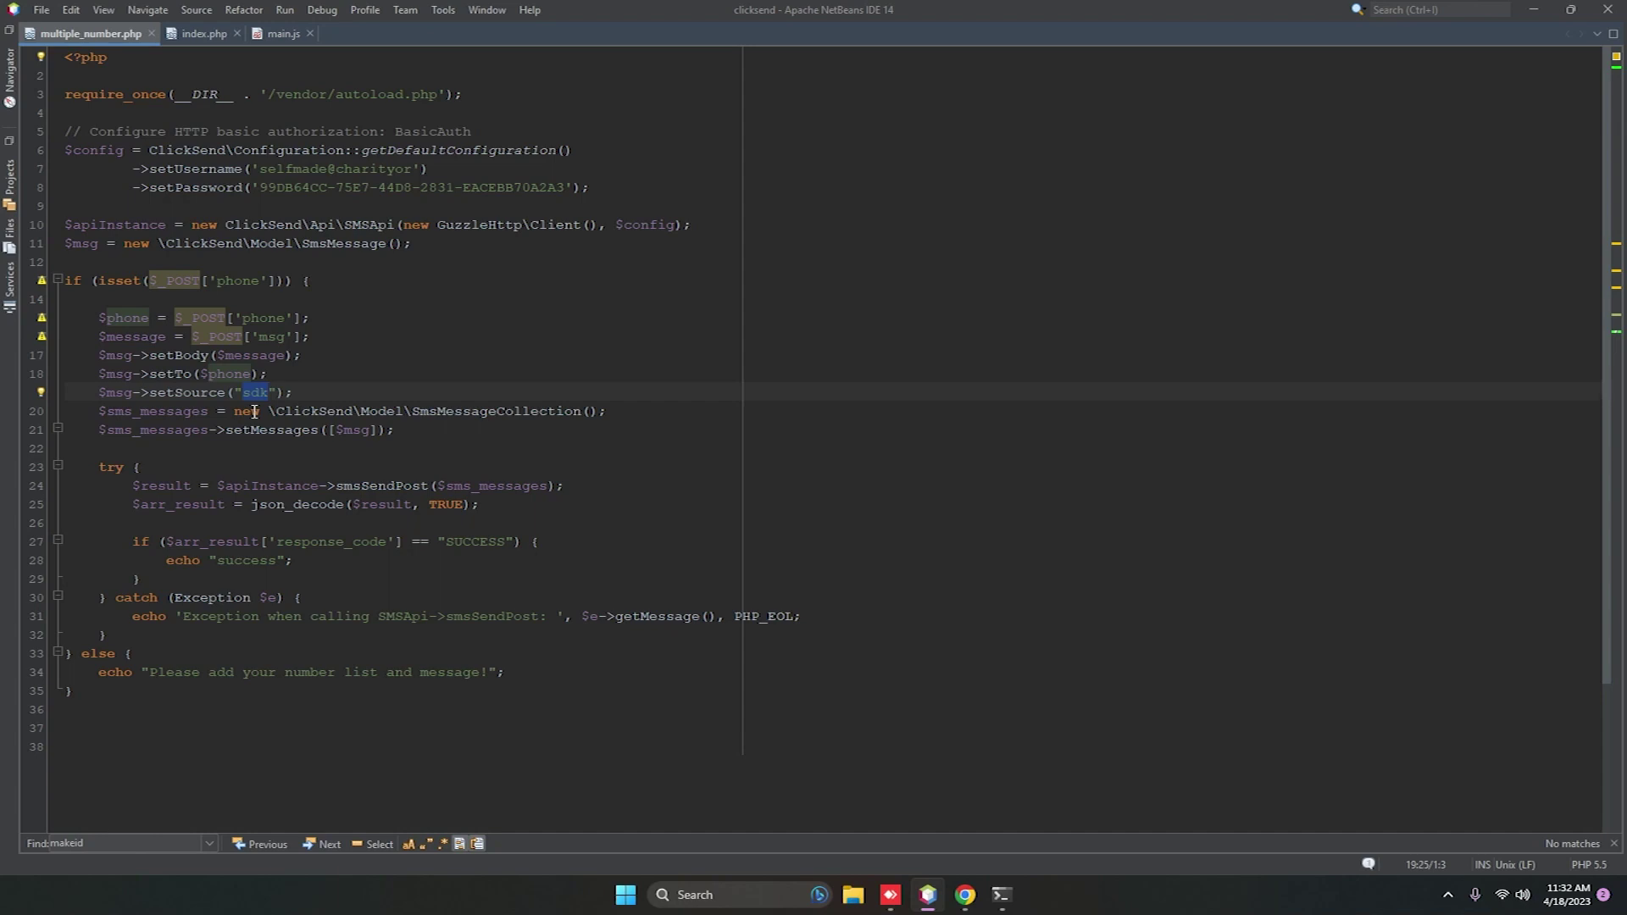
{"action": "double_click", "coordinate": [154, 411]}
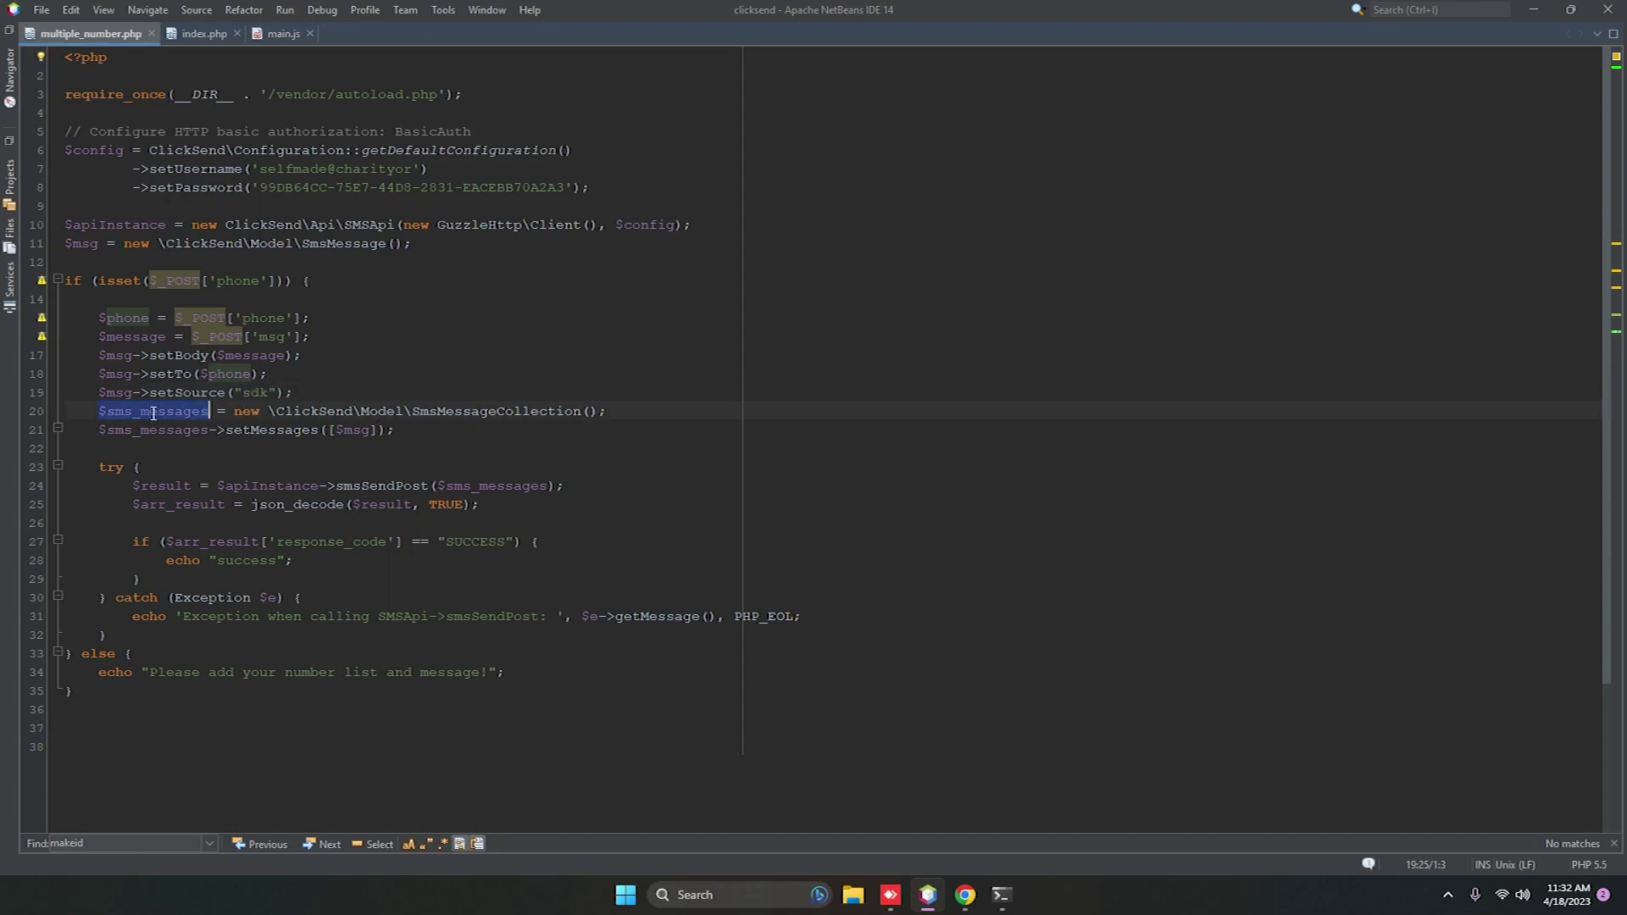
{"action": "double_click", "coordinate": [489, 411]}
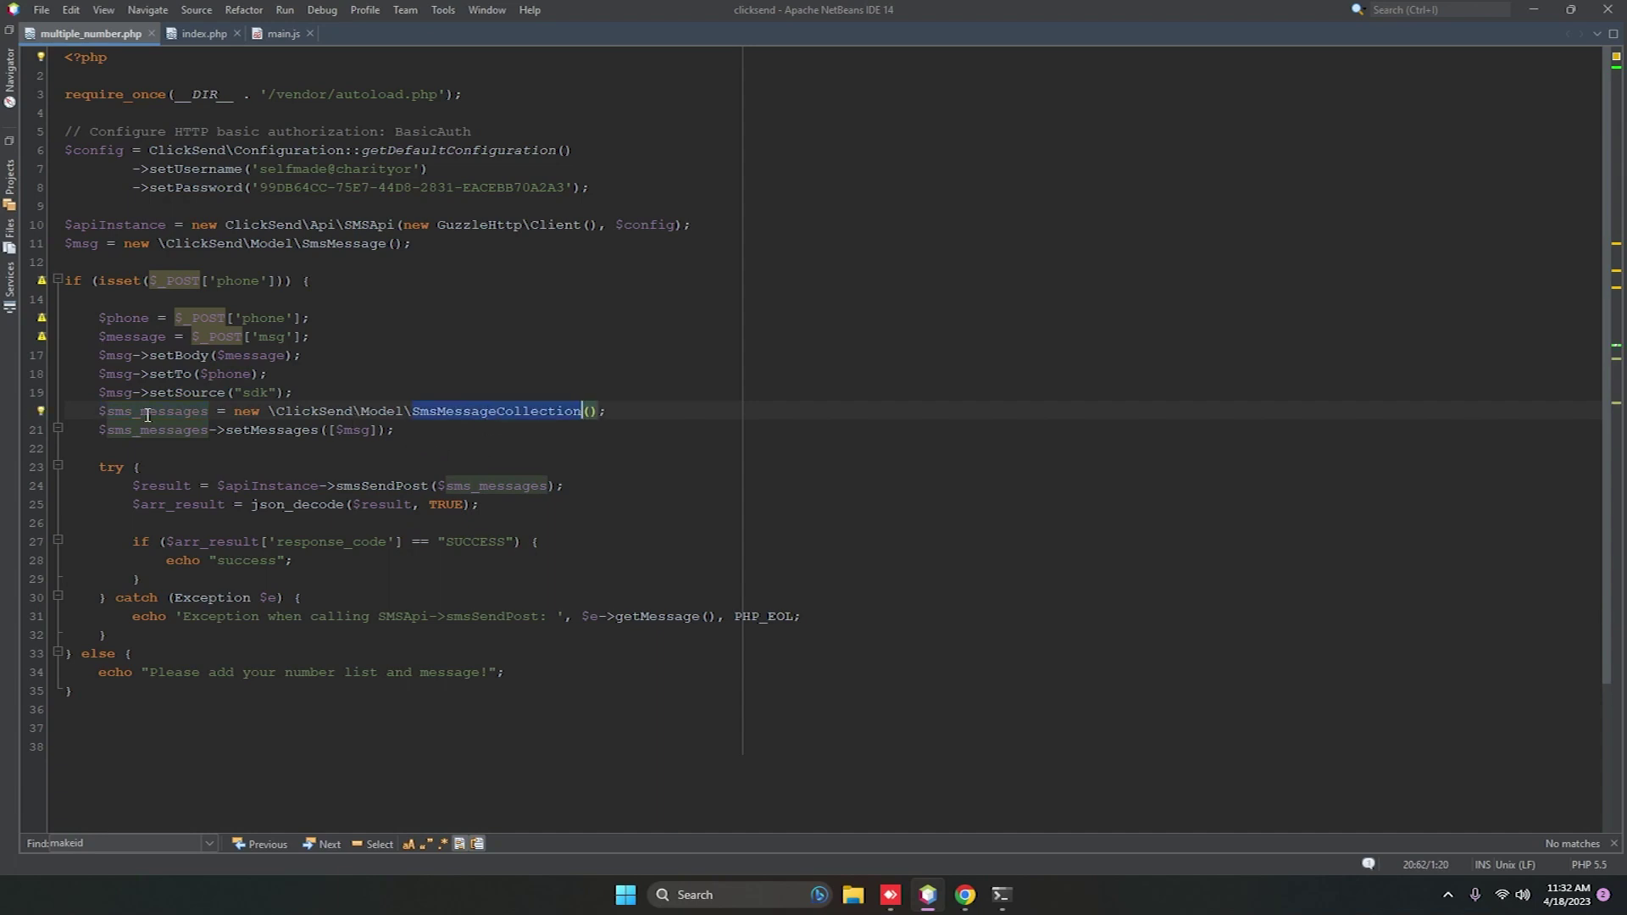
{"action": "double_click", "coordinate": [179, 412]}
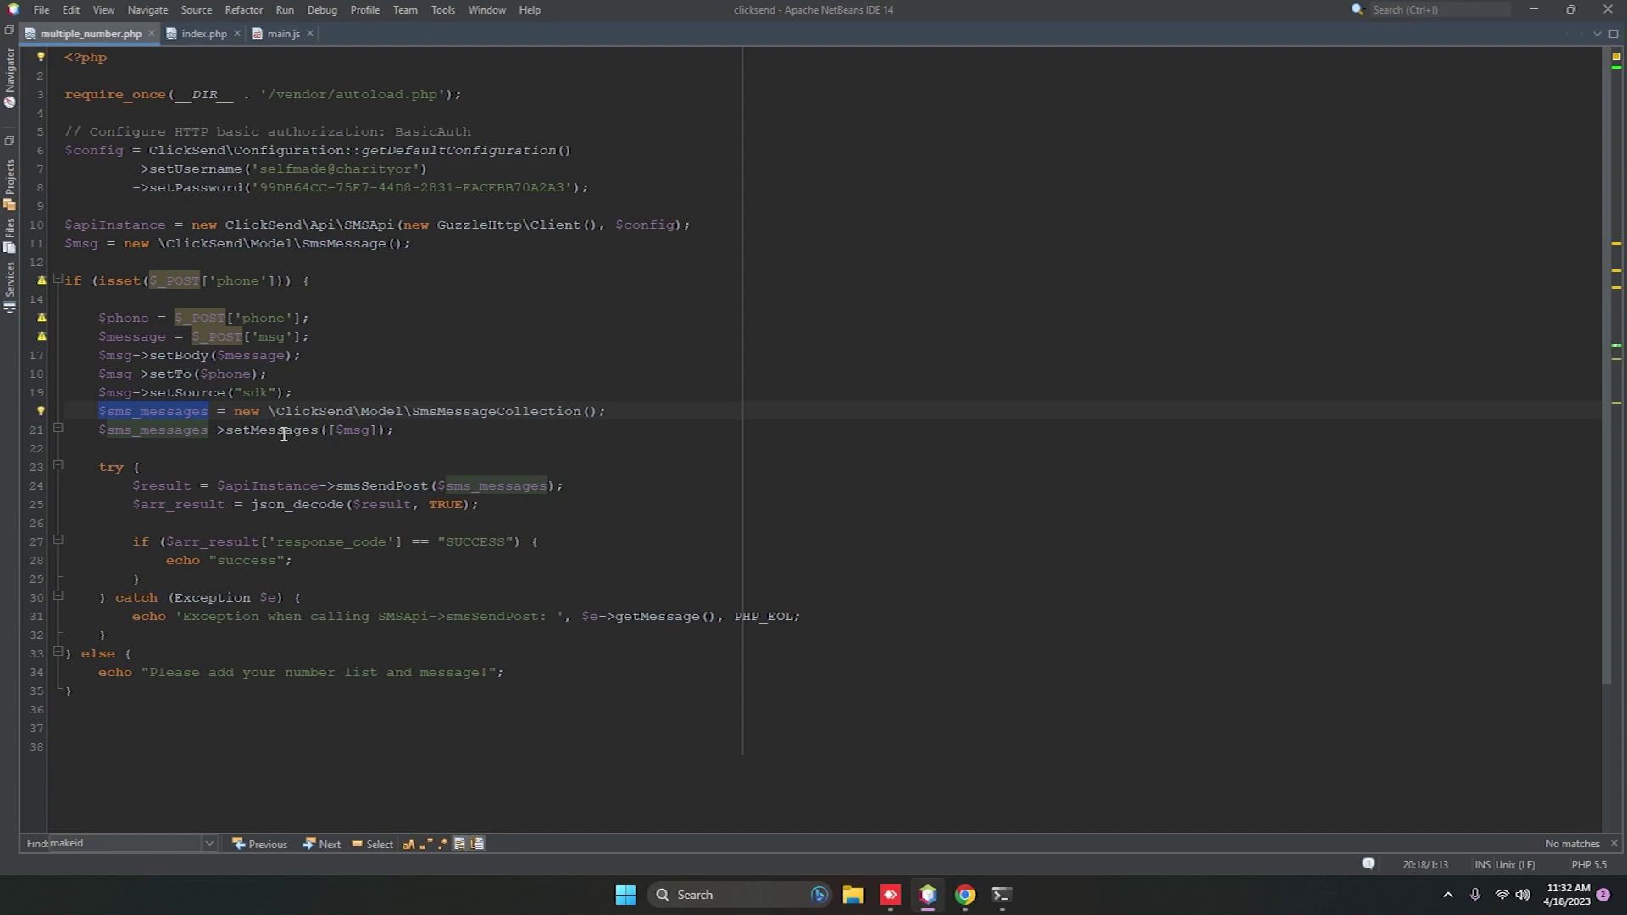
{"action": "double_click", "coordinate": [283, 432]}
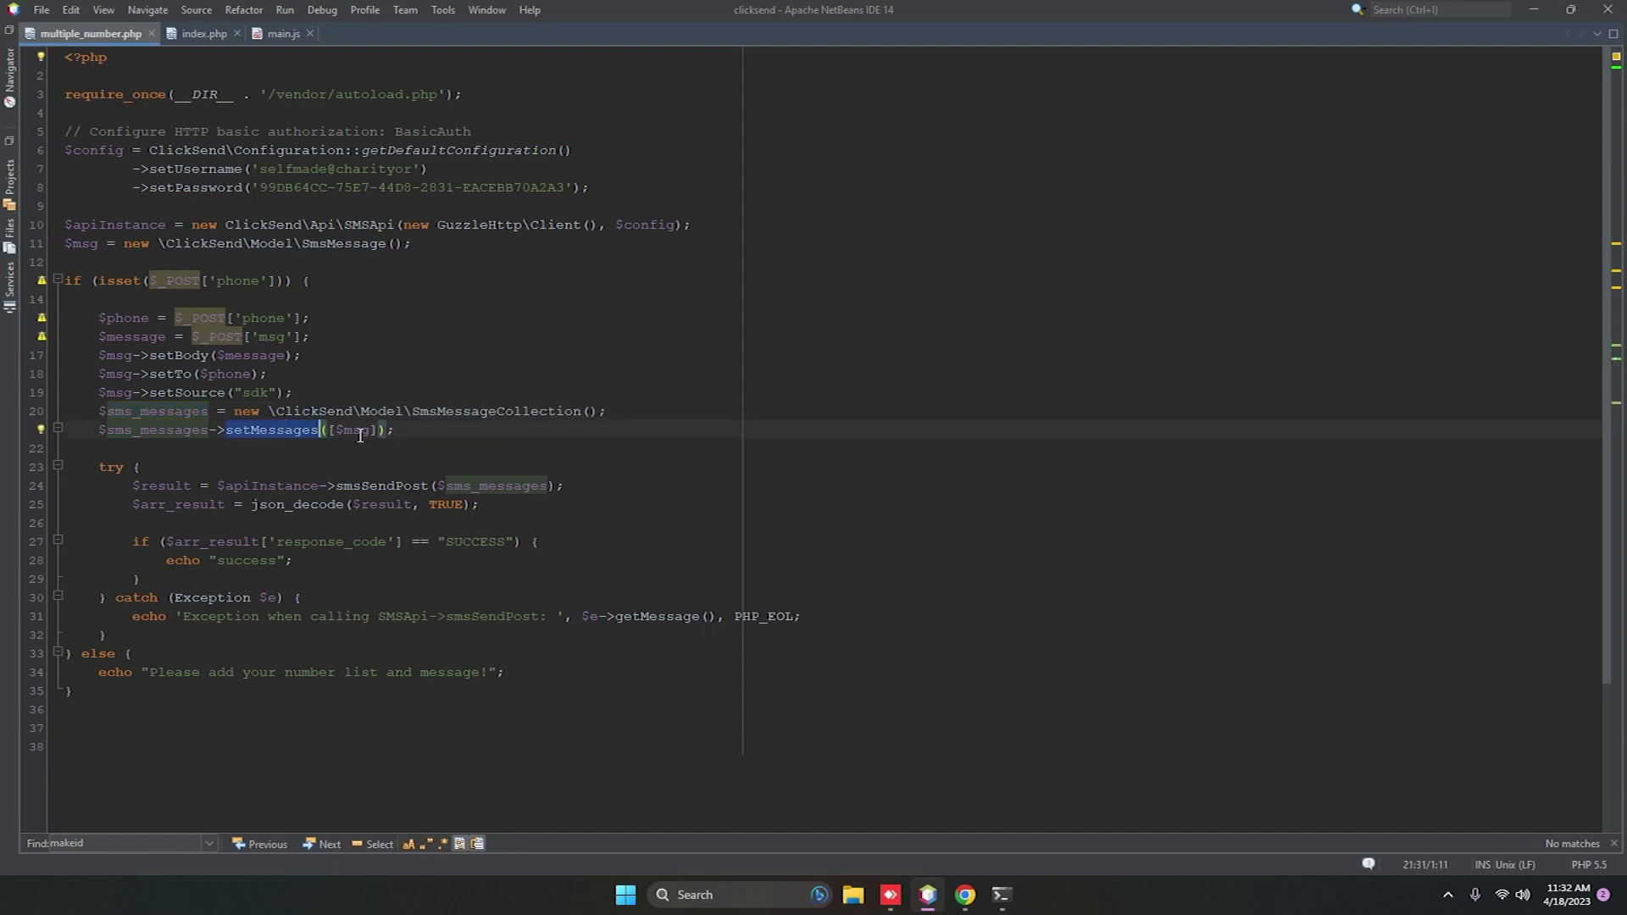
{"action": "double_click", "coordinate": [351, 431]}
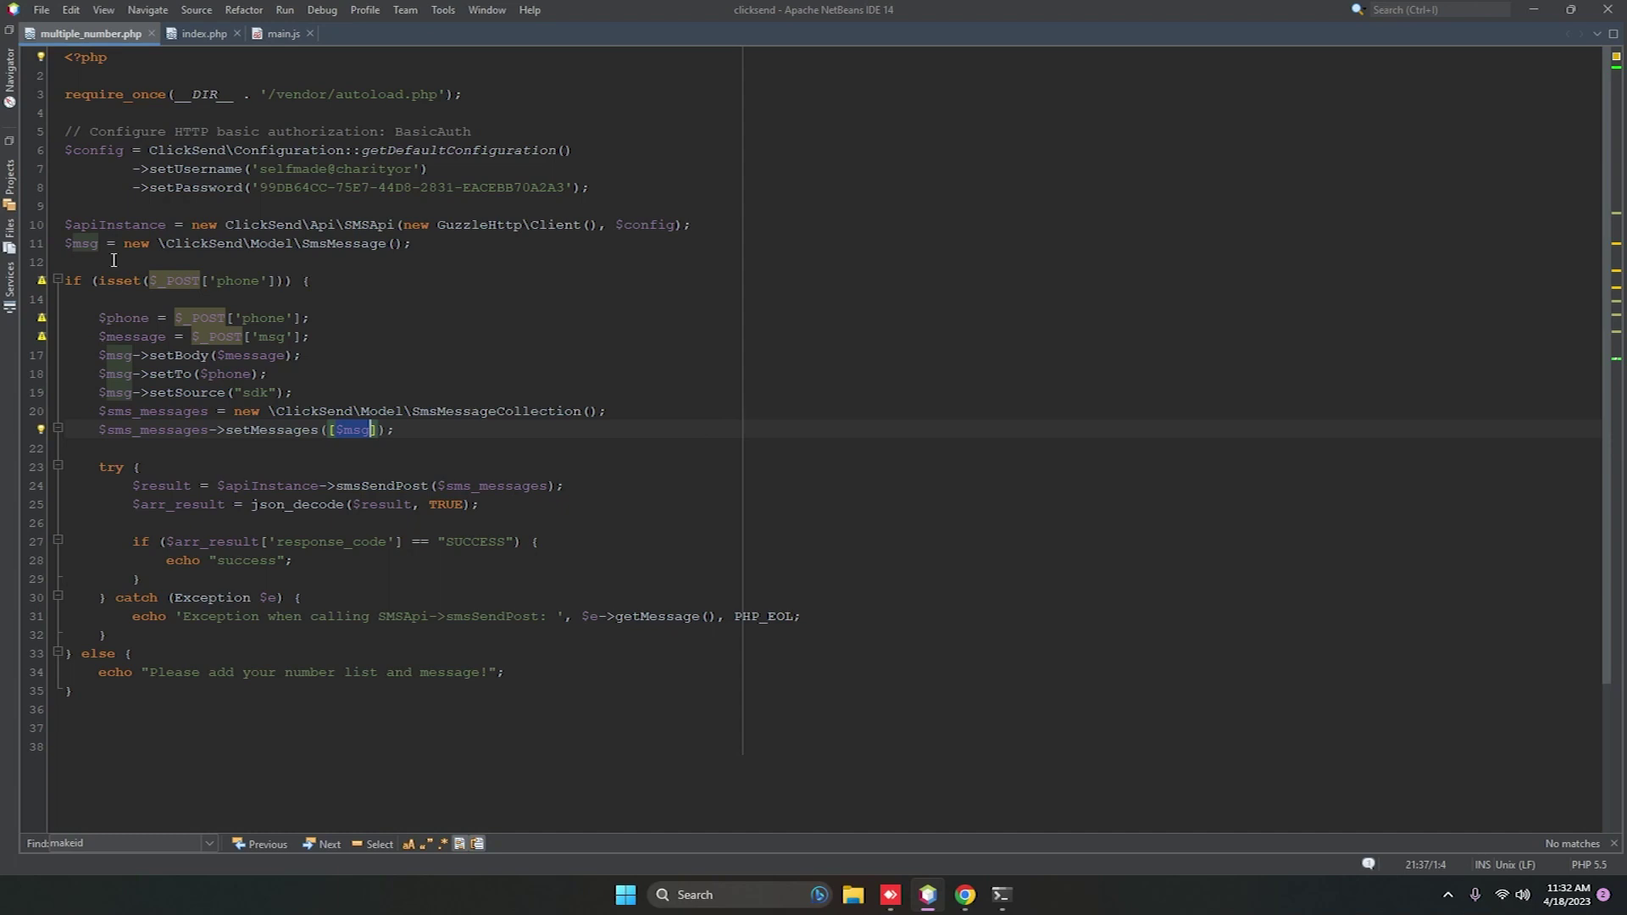
{"action": "double_click", "coordinate": [84, 243]}
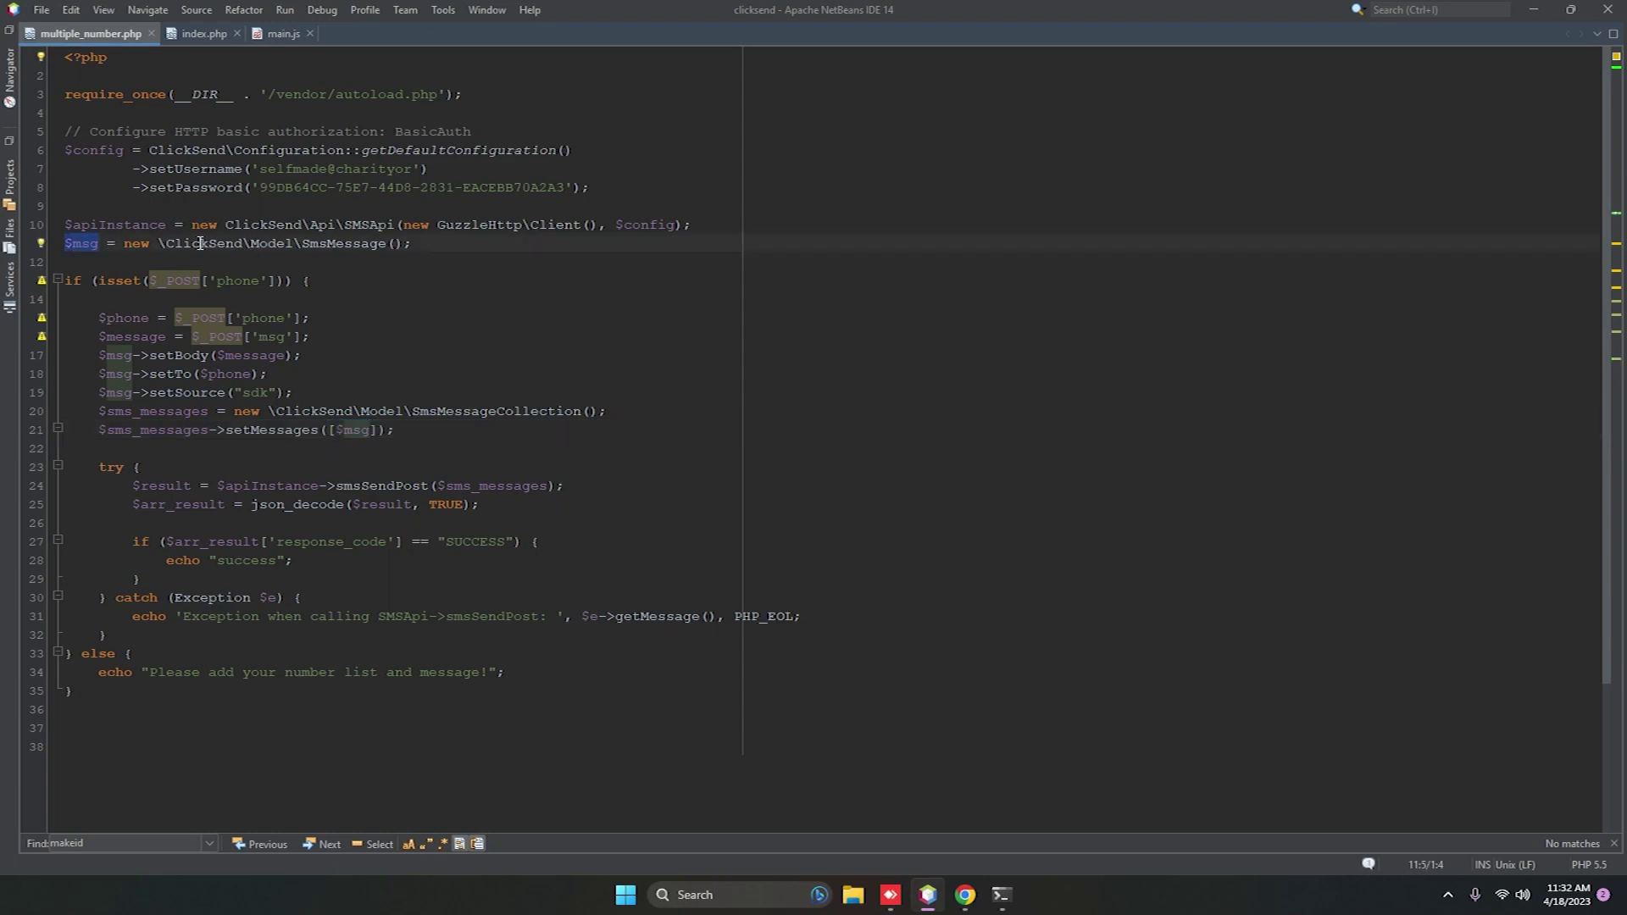
{"action": "scroll", "coordinate": [330, 516], "scroll_direction": "down", "scroll_amount": 1}
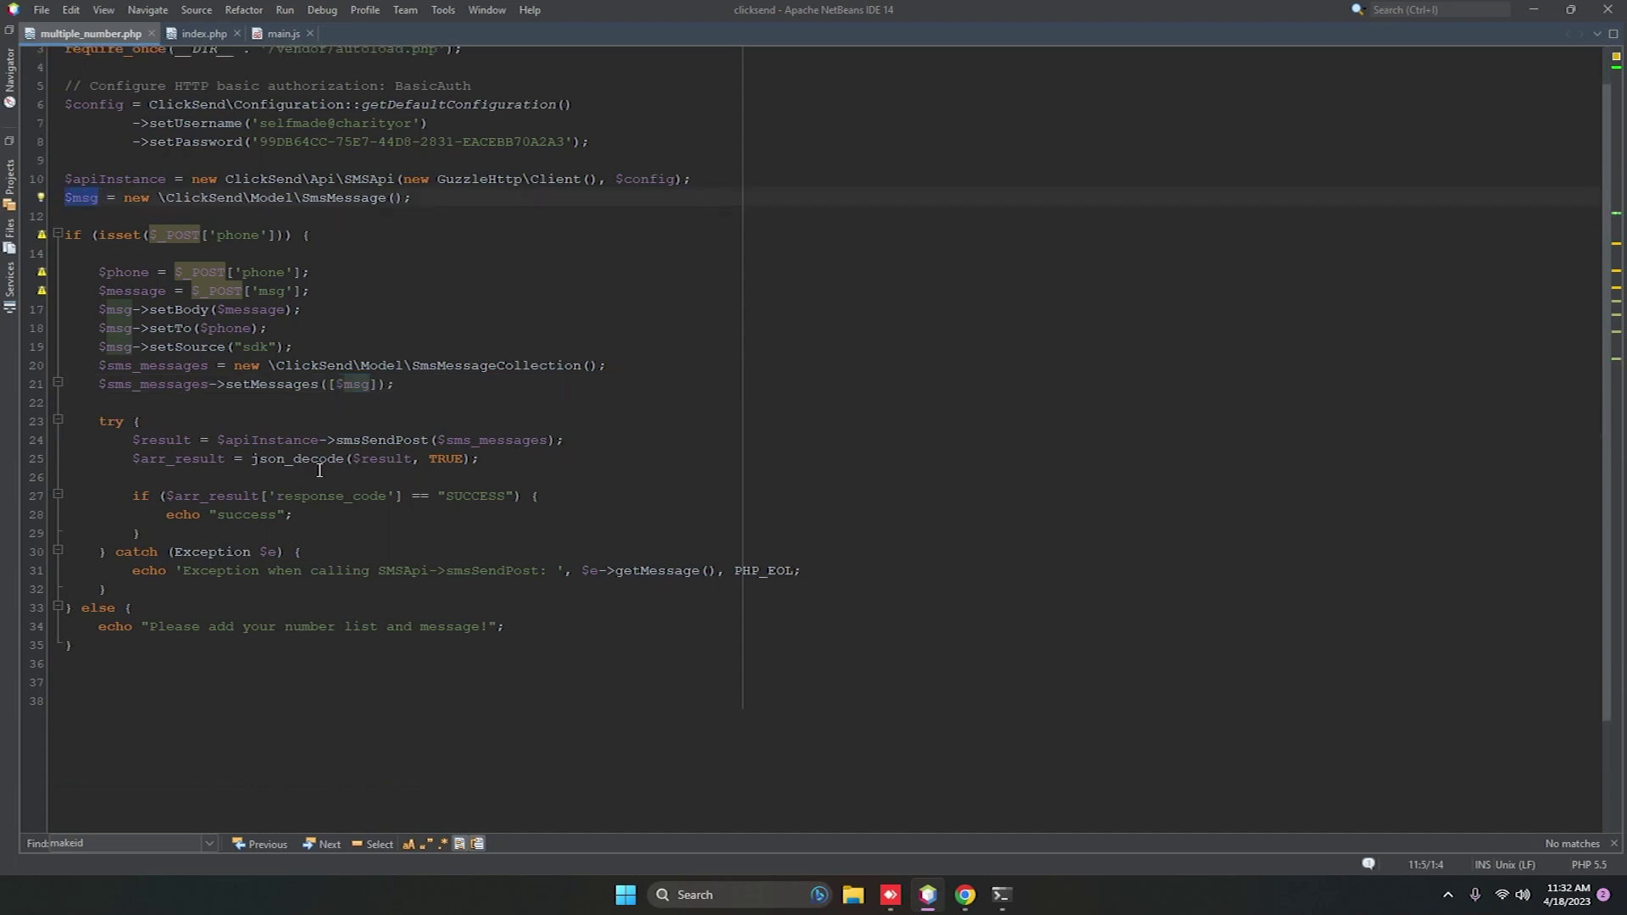
{"action": "double_click", "coordinate": [302, 460]}
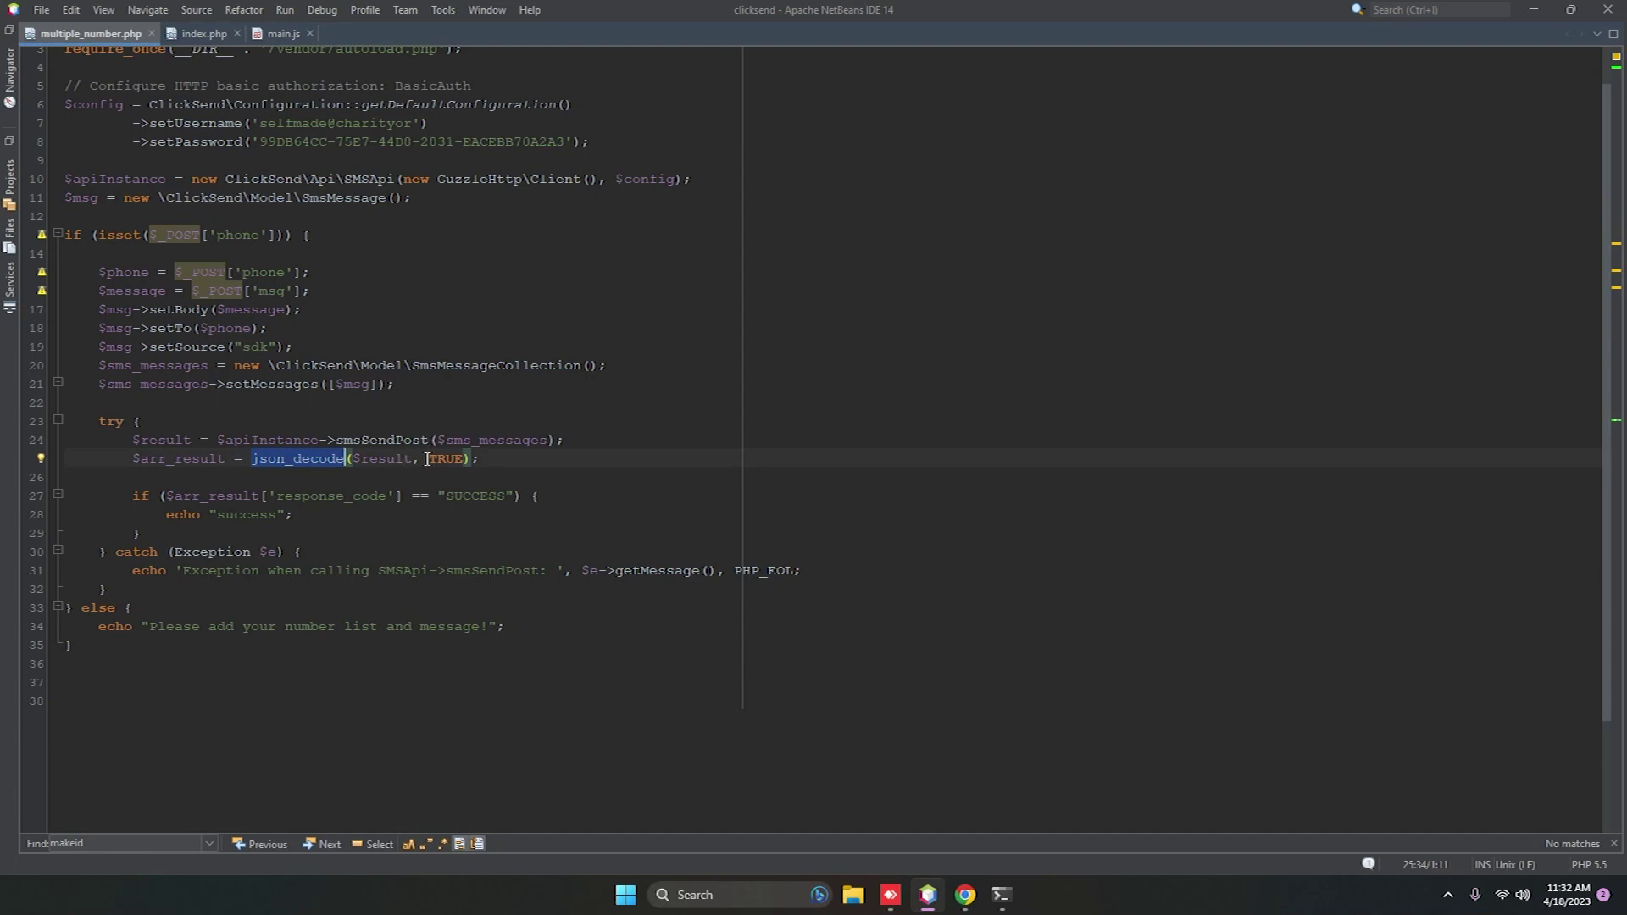
{"action": "double_click", "coordinate": [477, 496]}
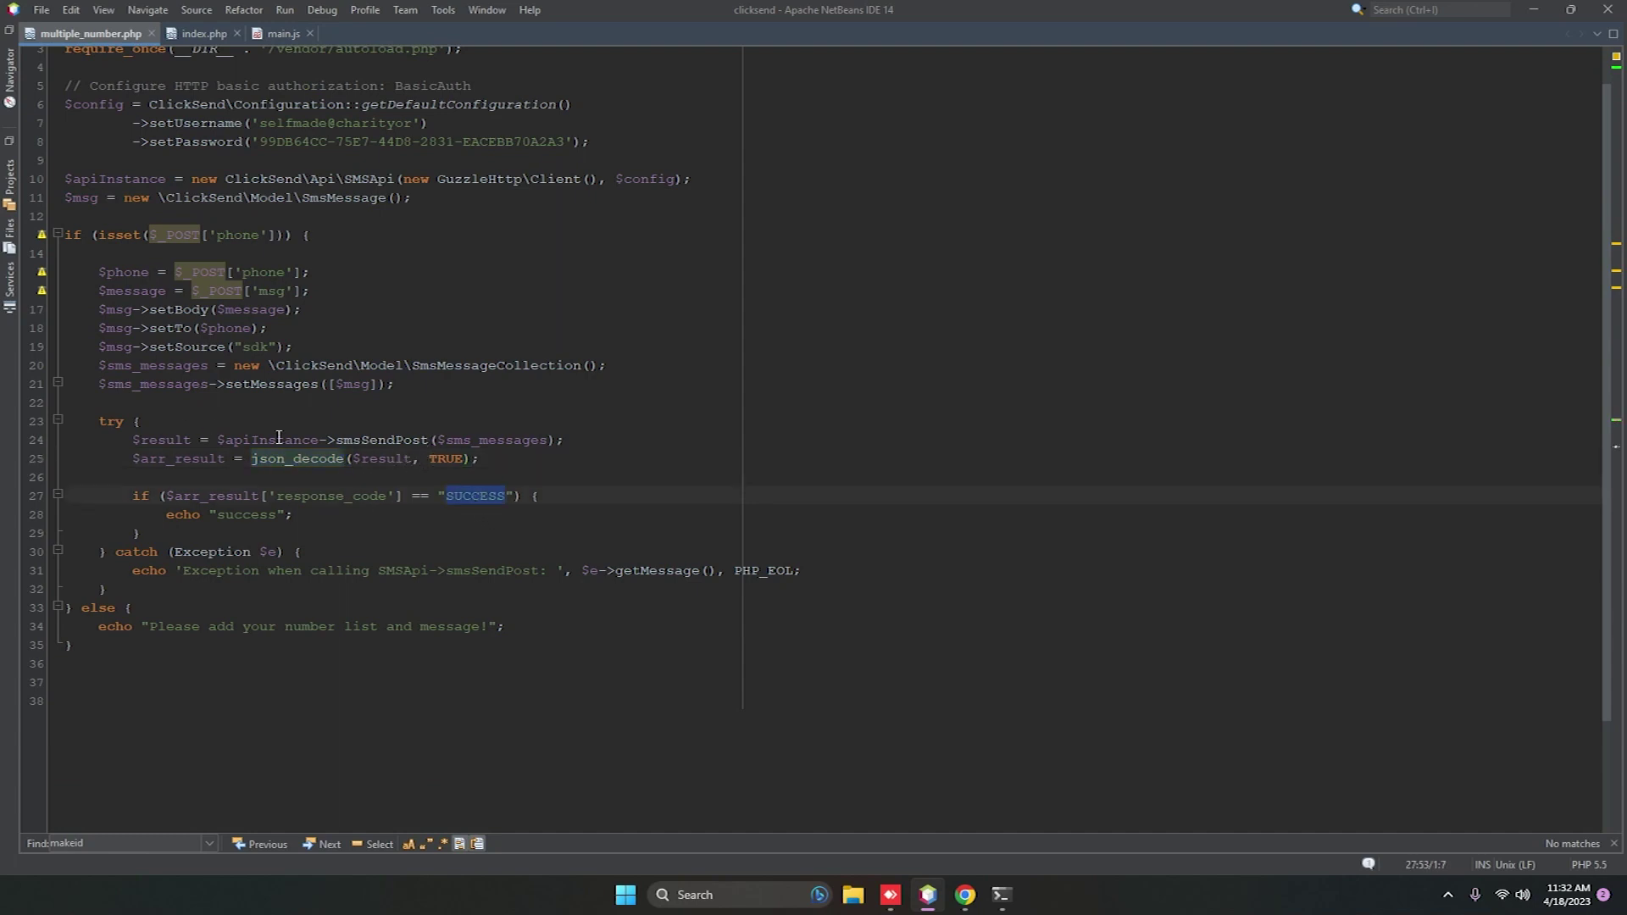
{"action": "left_click_drag", "start_coordinate": [133, 458], "coordinate": [622, 461]}
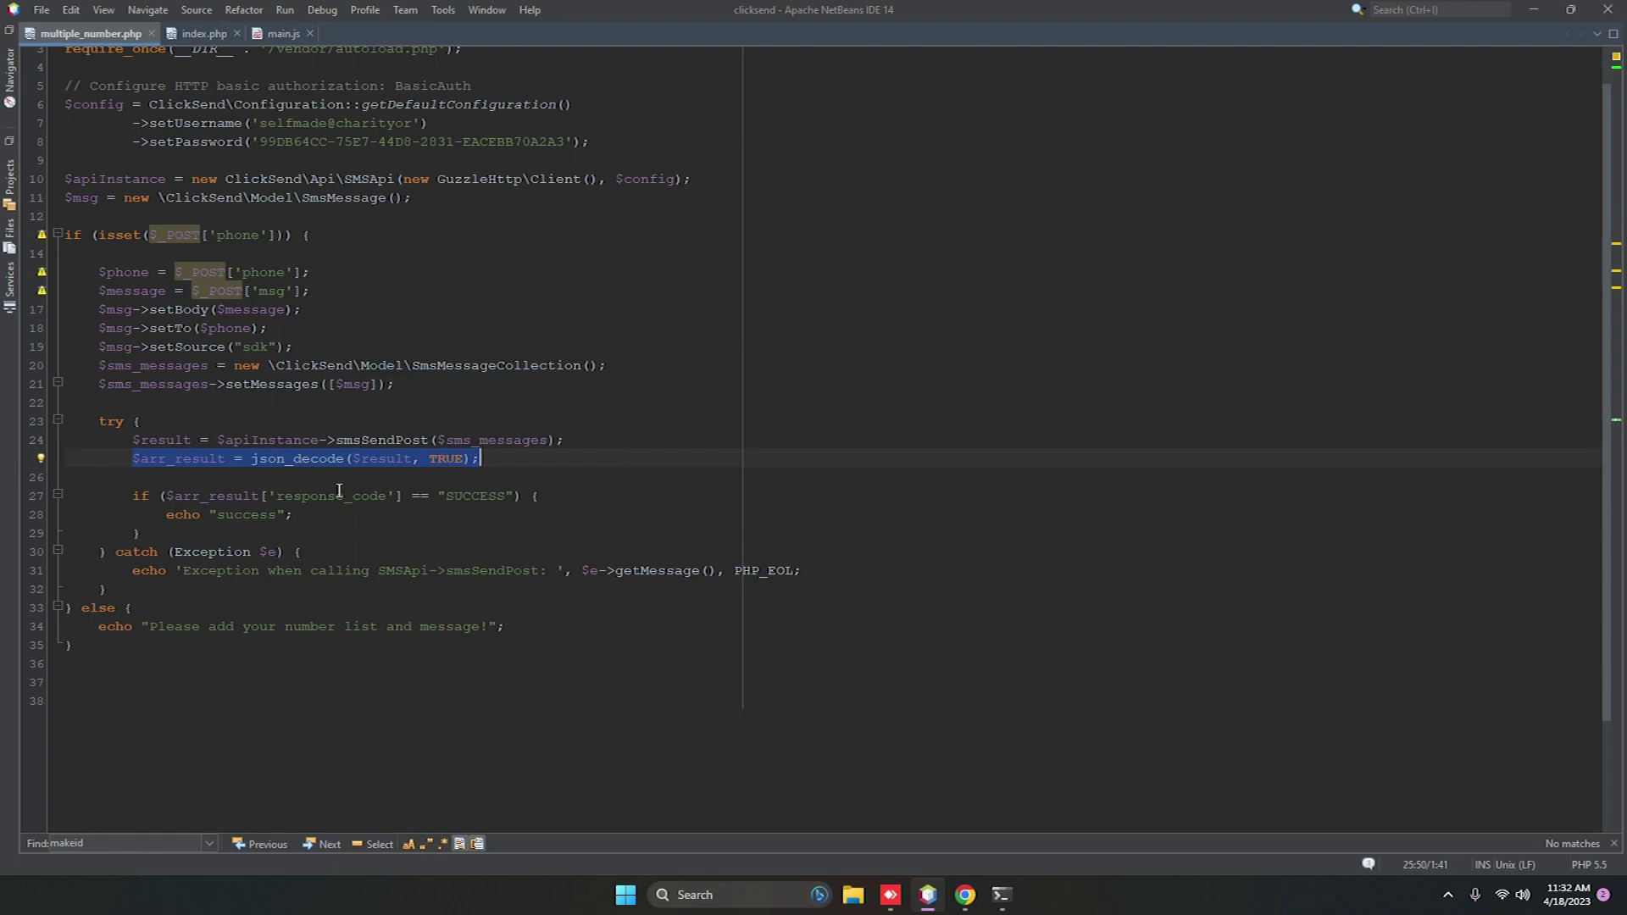
{"action": "left_click_drag", "start_coordinate": [162, 515], "coordinate": [417, 513]}
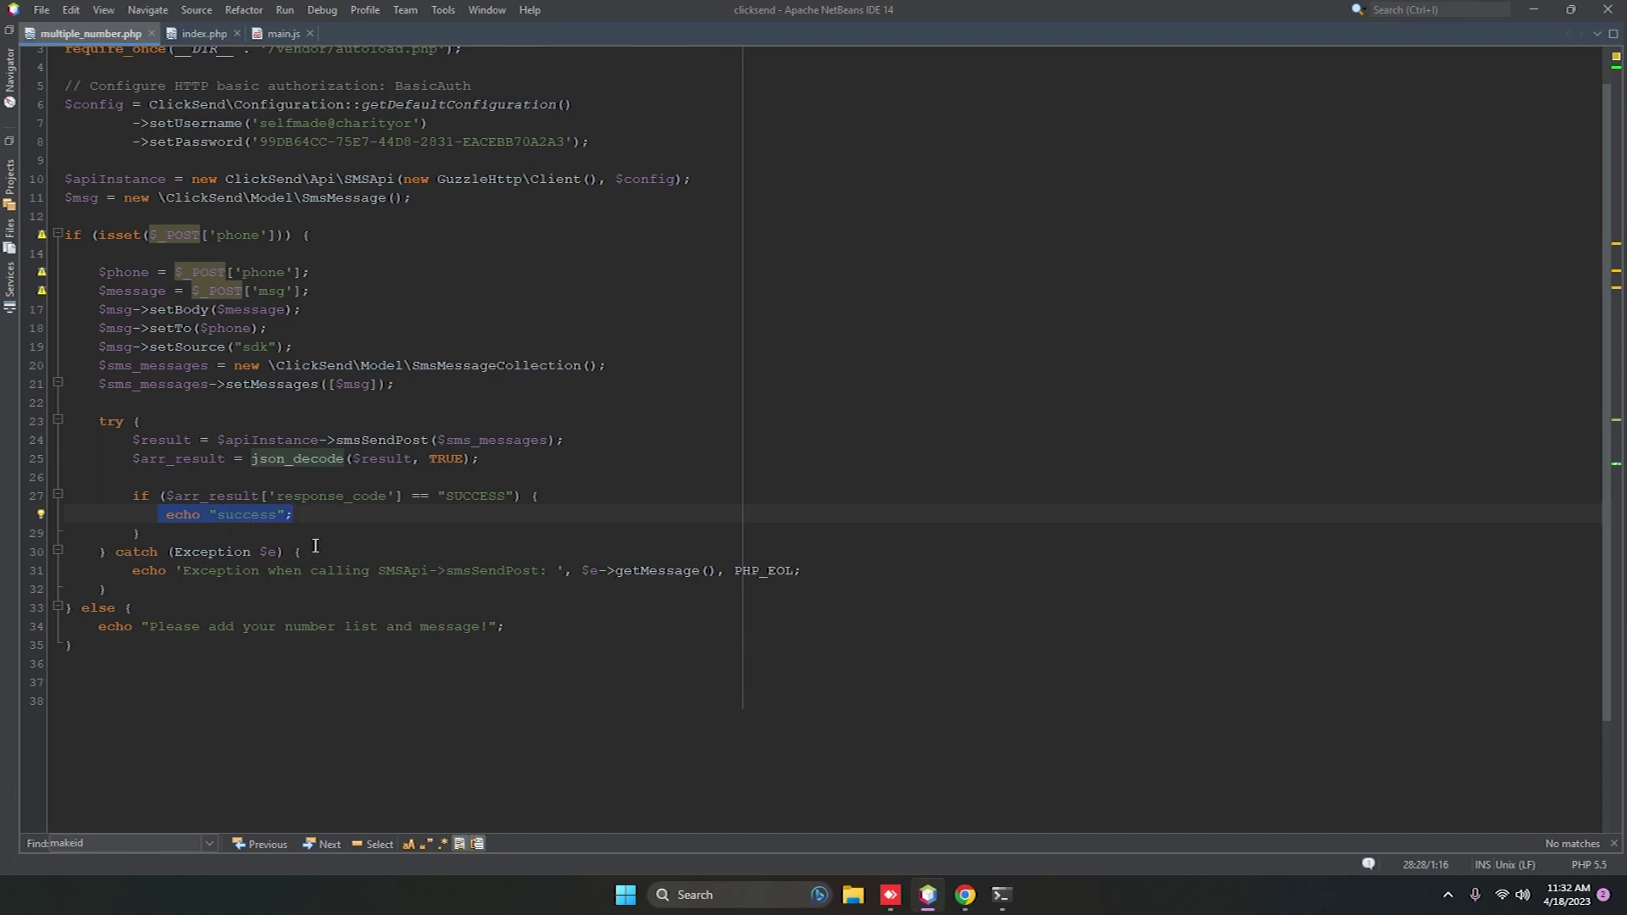
{"action": "double_click", "coordinate": [650, 570]}
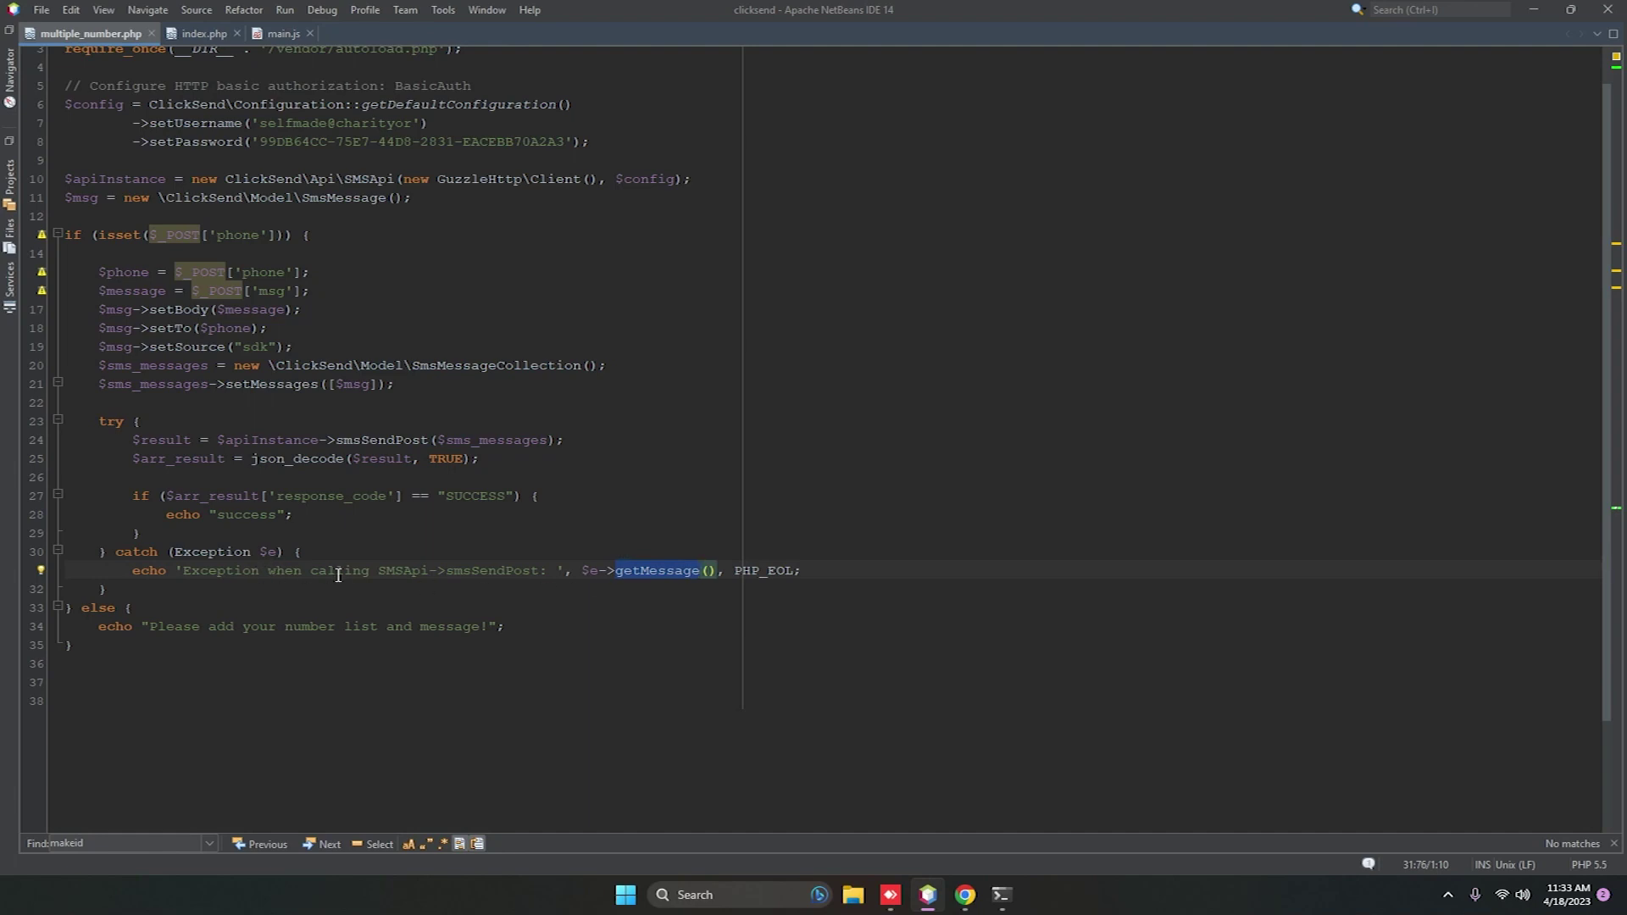
{"action": "left_click", "coordinate": [219, 552]}
{"action": "left_click", "coordinate": [270, 552]}
{"action": "double_click", "coordinate": [639, 574]}
{"action": "key", "text": "alt+Tab"}
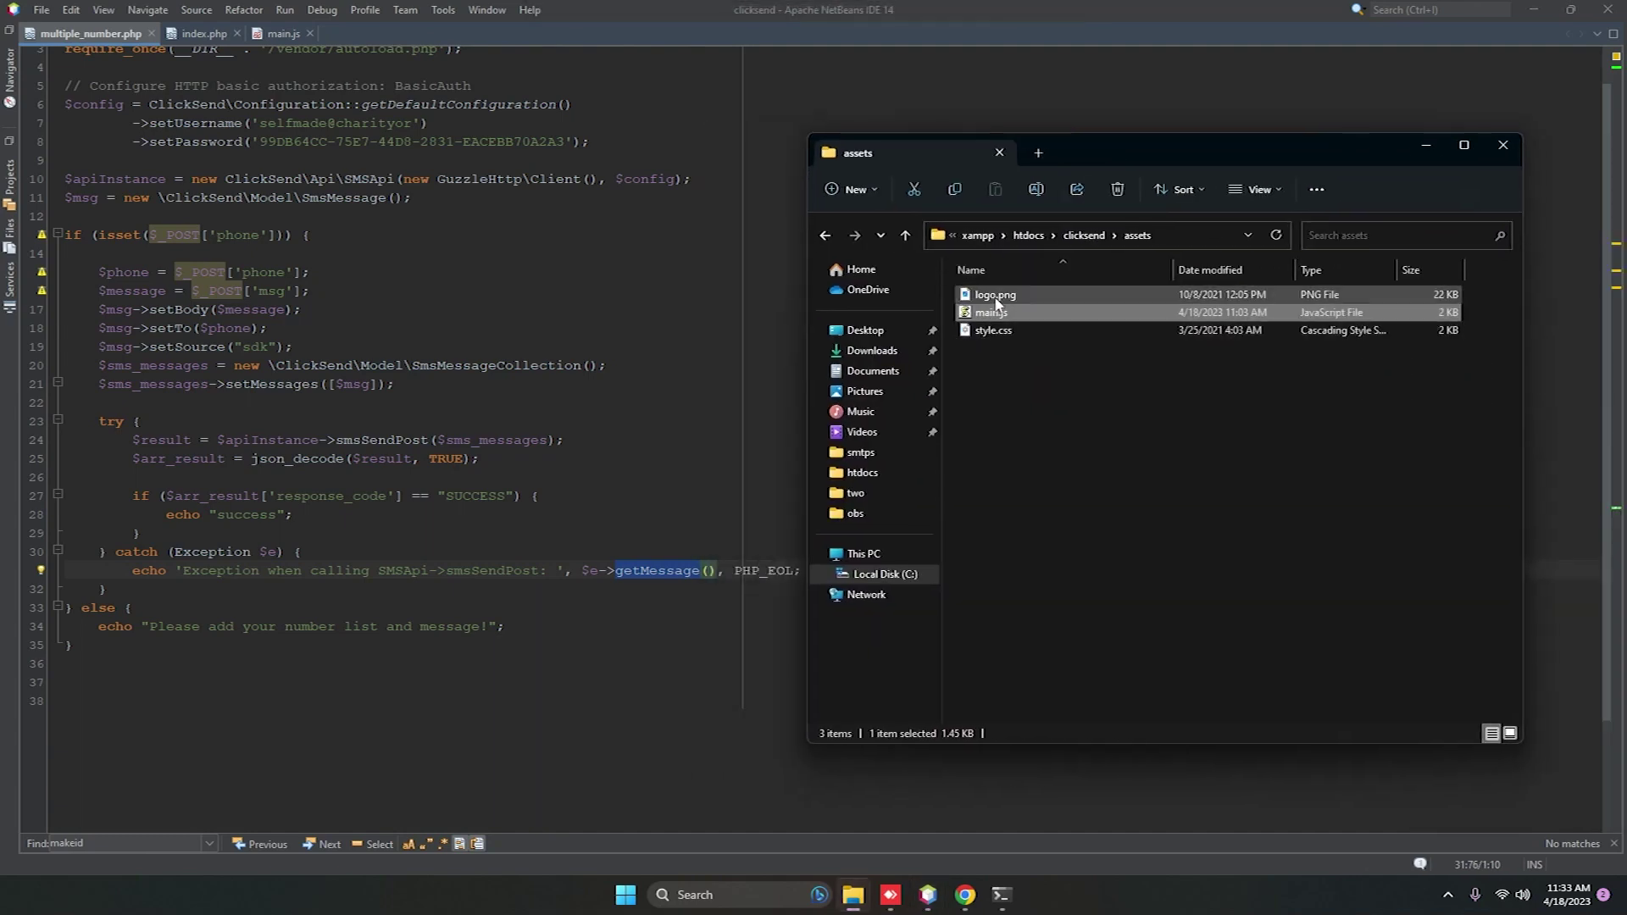
{"action": "left_click", "coordinate": [823, 237]}
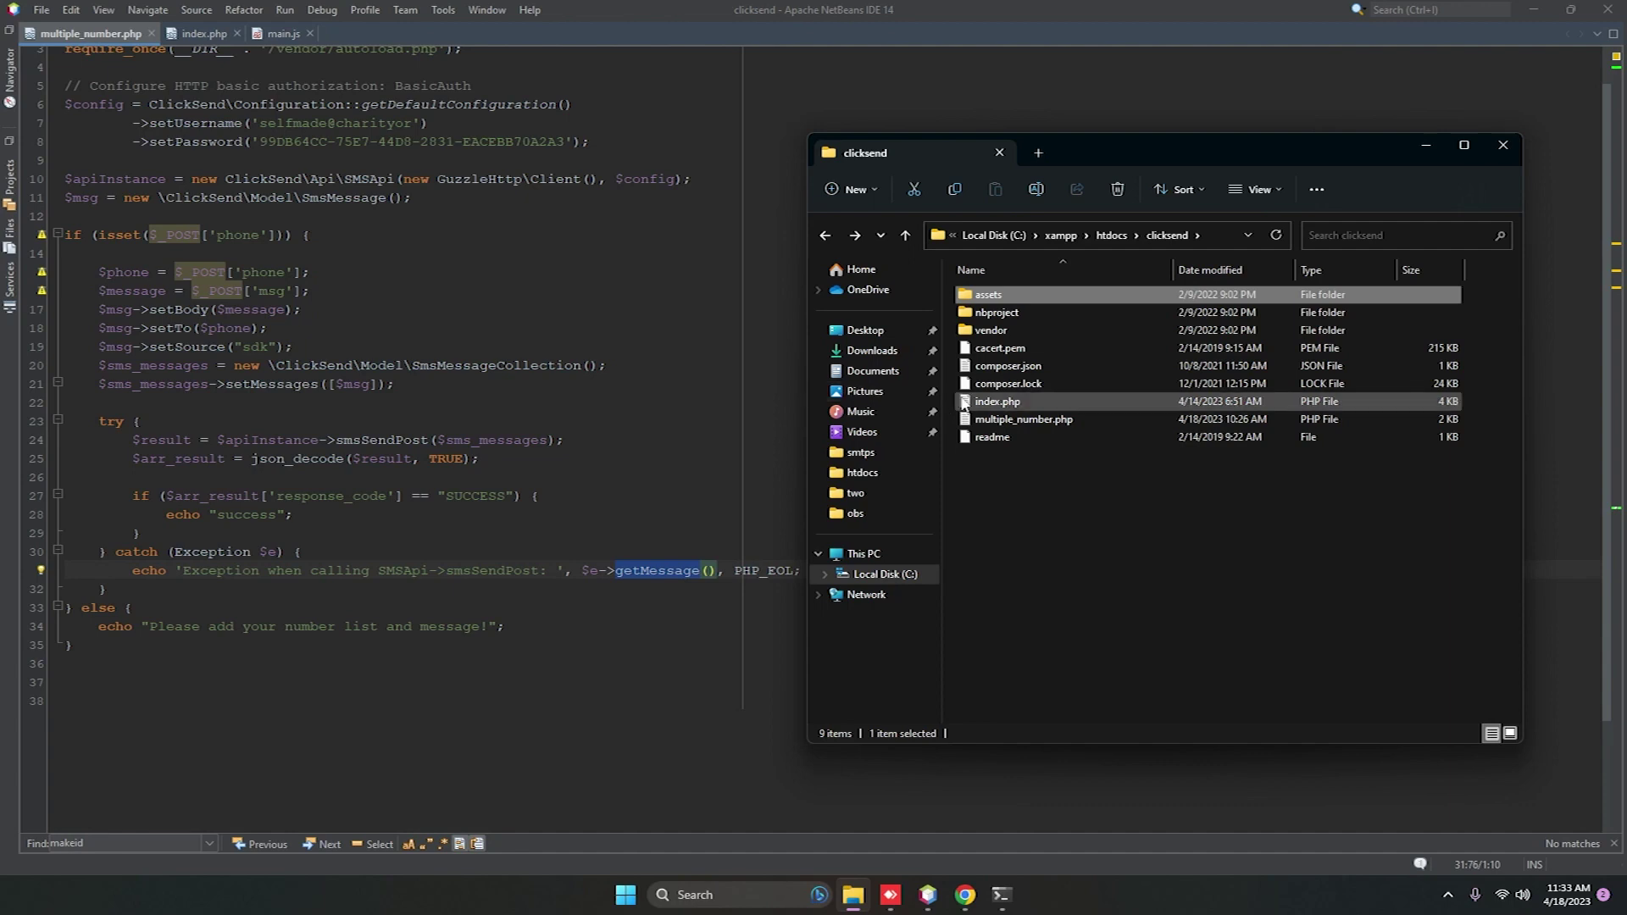
{"action": "left_click", "coordinate": [1427, 144]}
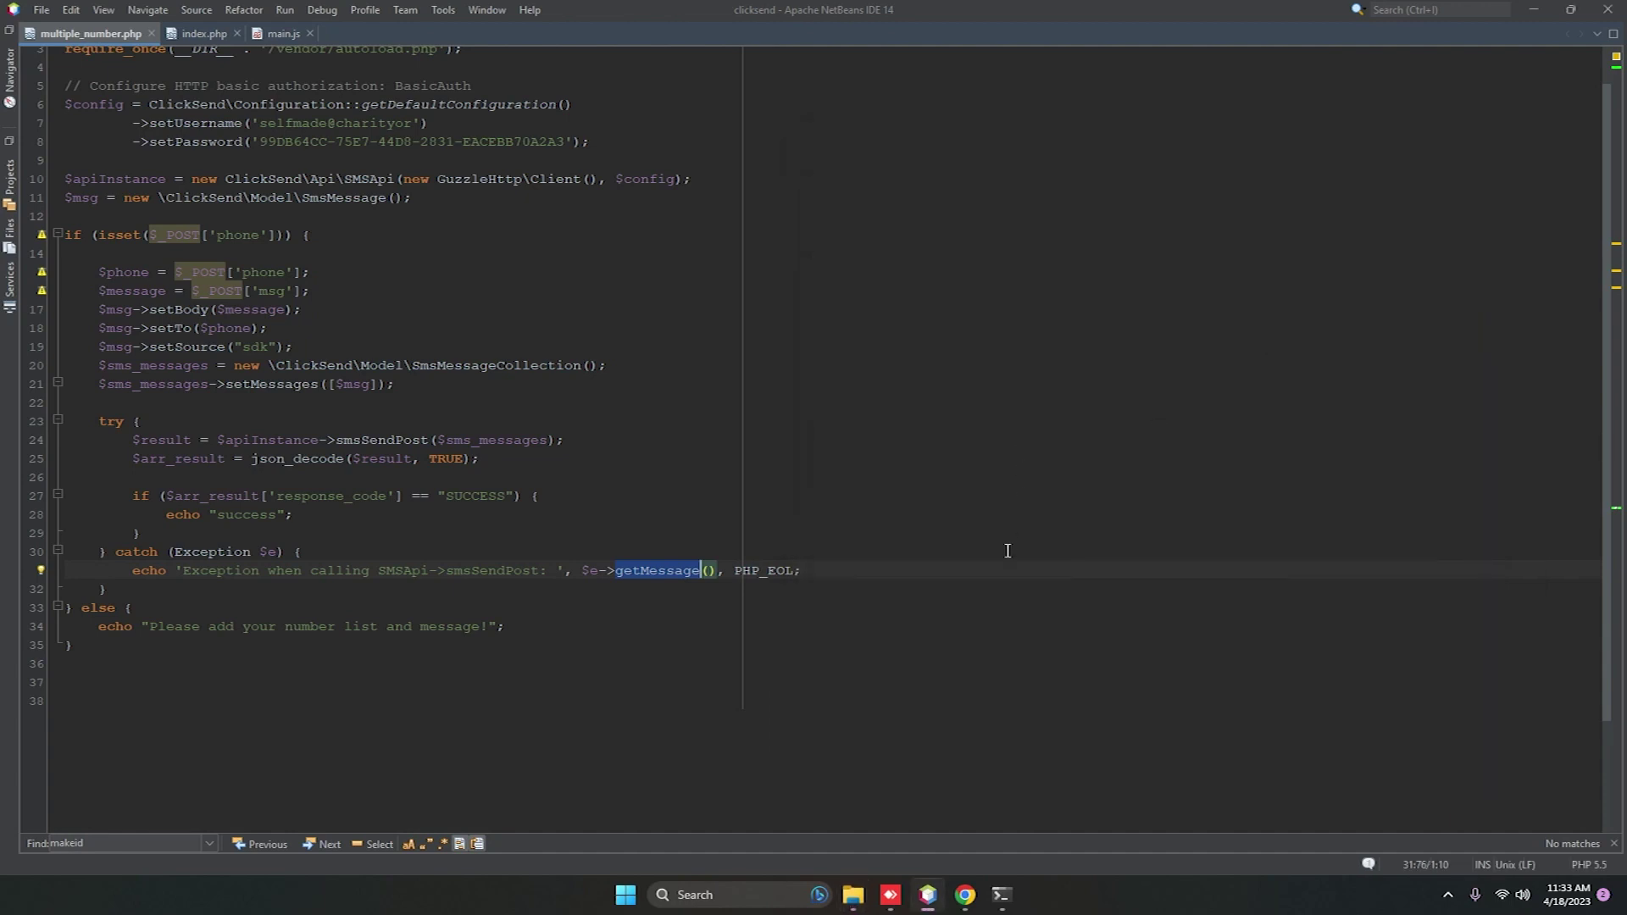
{"action": "left_click", "coordinate": [965, 893]}
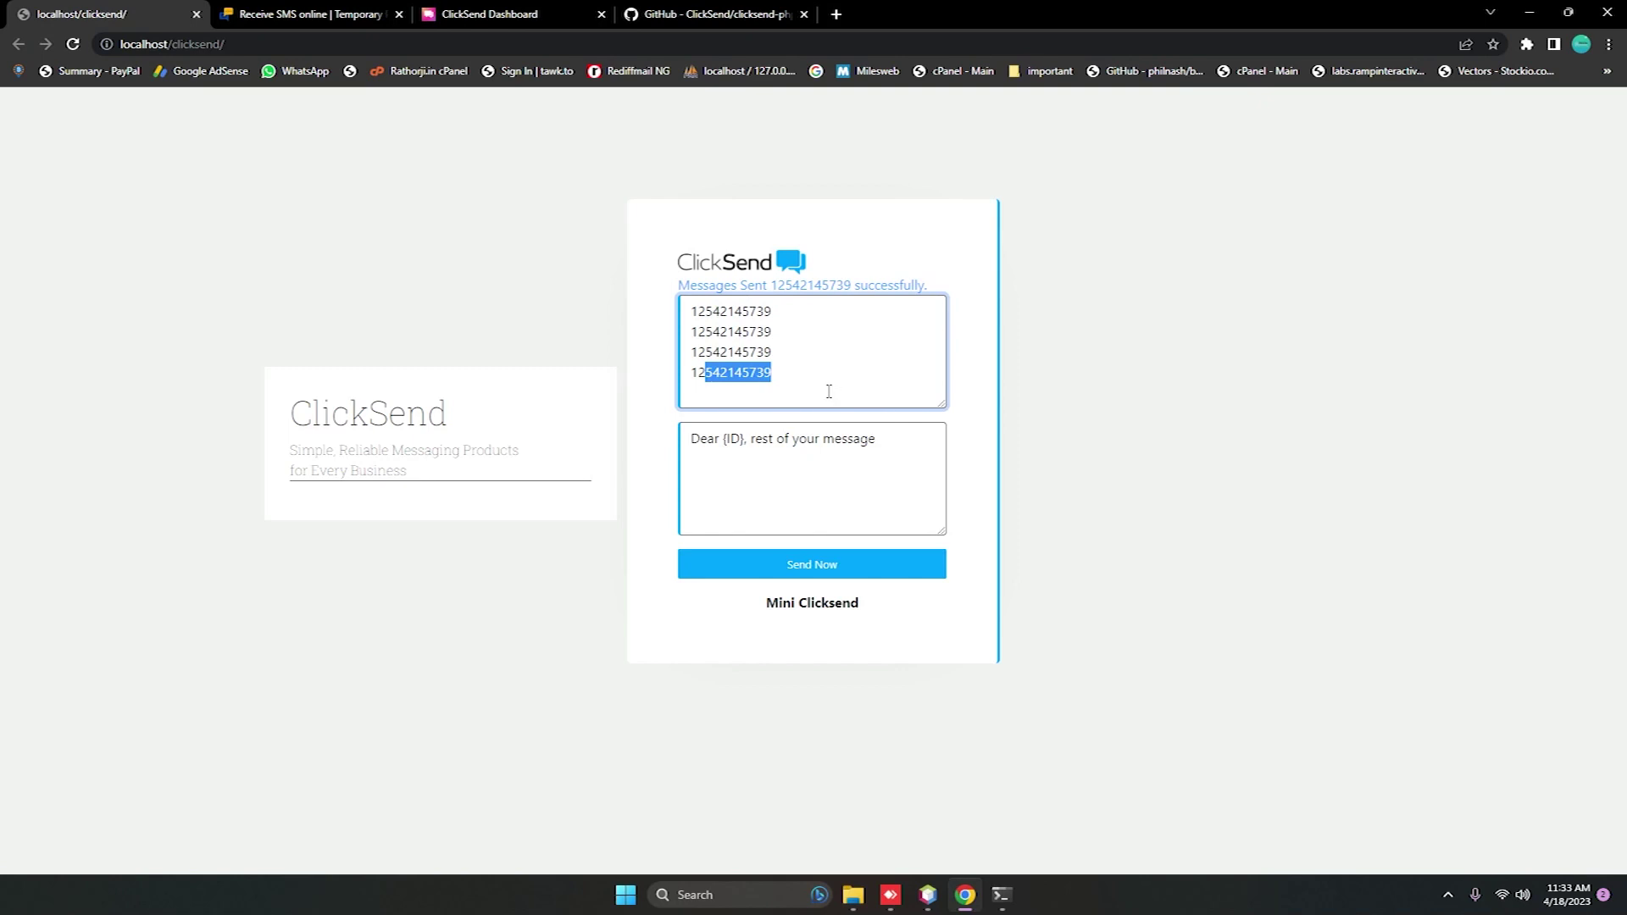